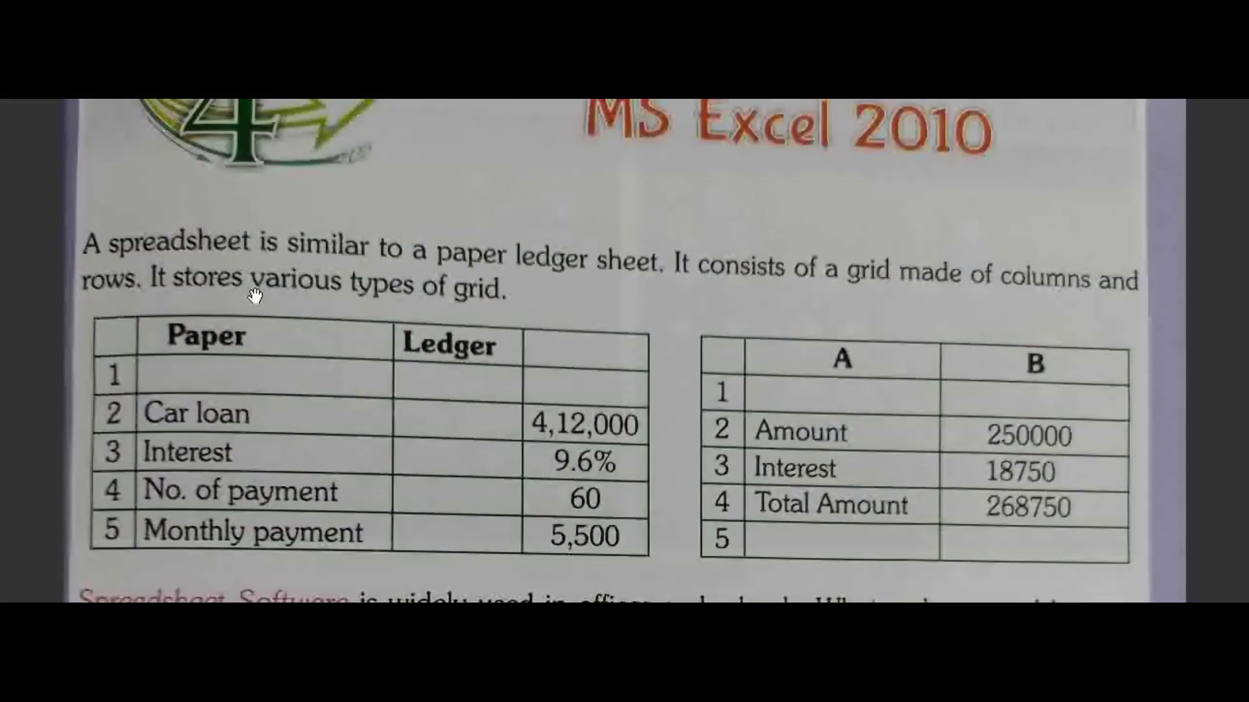
- Scroll up and down the current textbook page in the image viewer
scroll(399, 326, "down", 3)
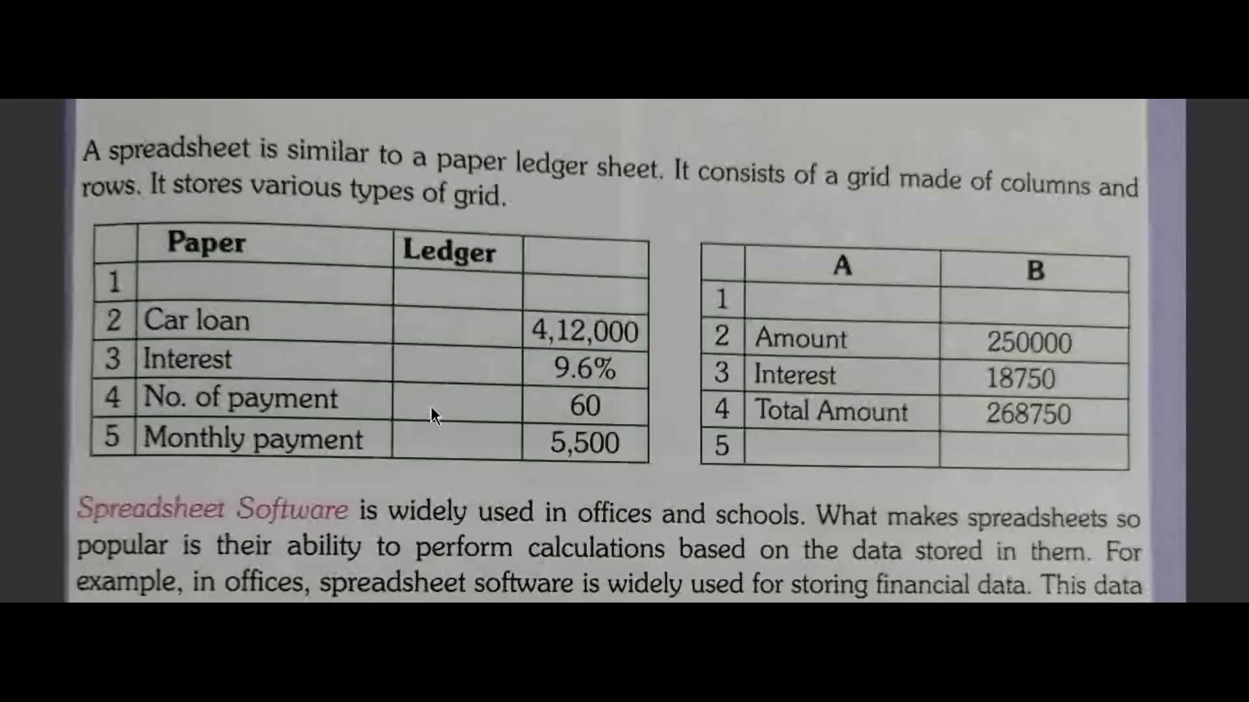
scroll(430, 406, "down", 3)
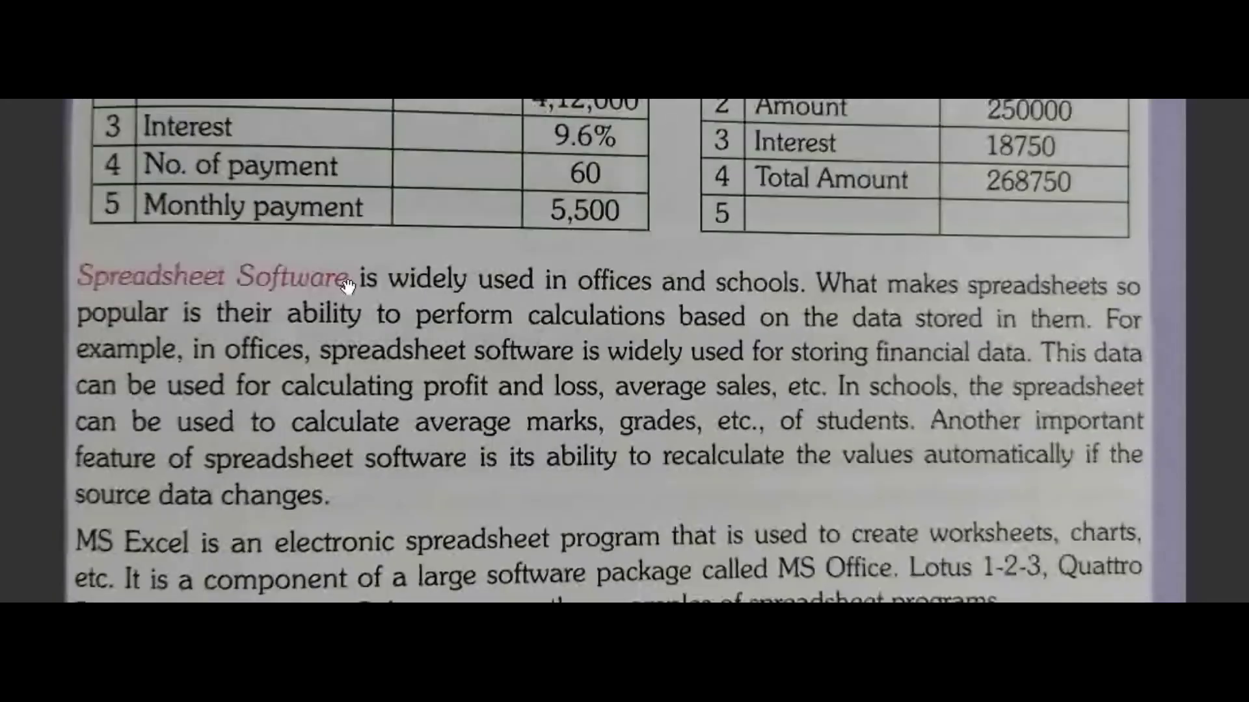
scroll(365, 306, "down", 3)
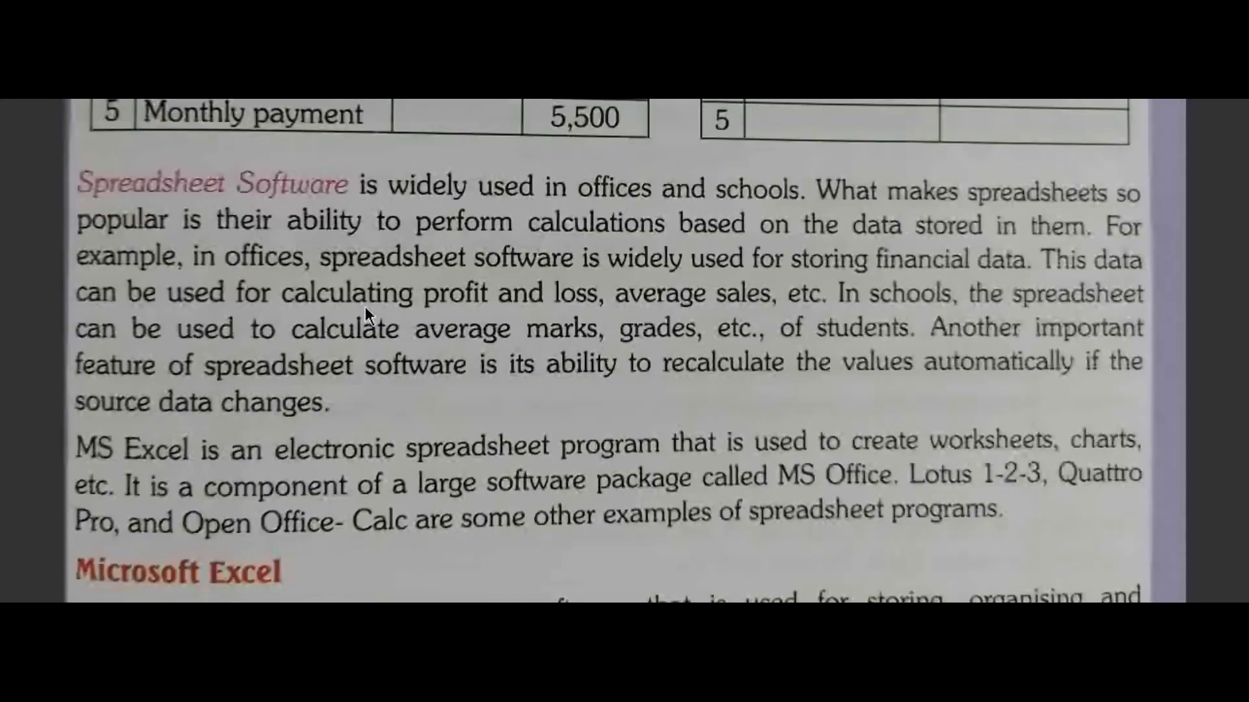
scroll(365, 306, "up", 1)
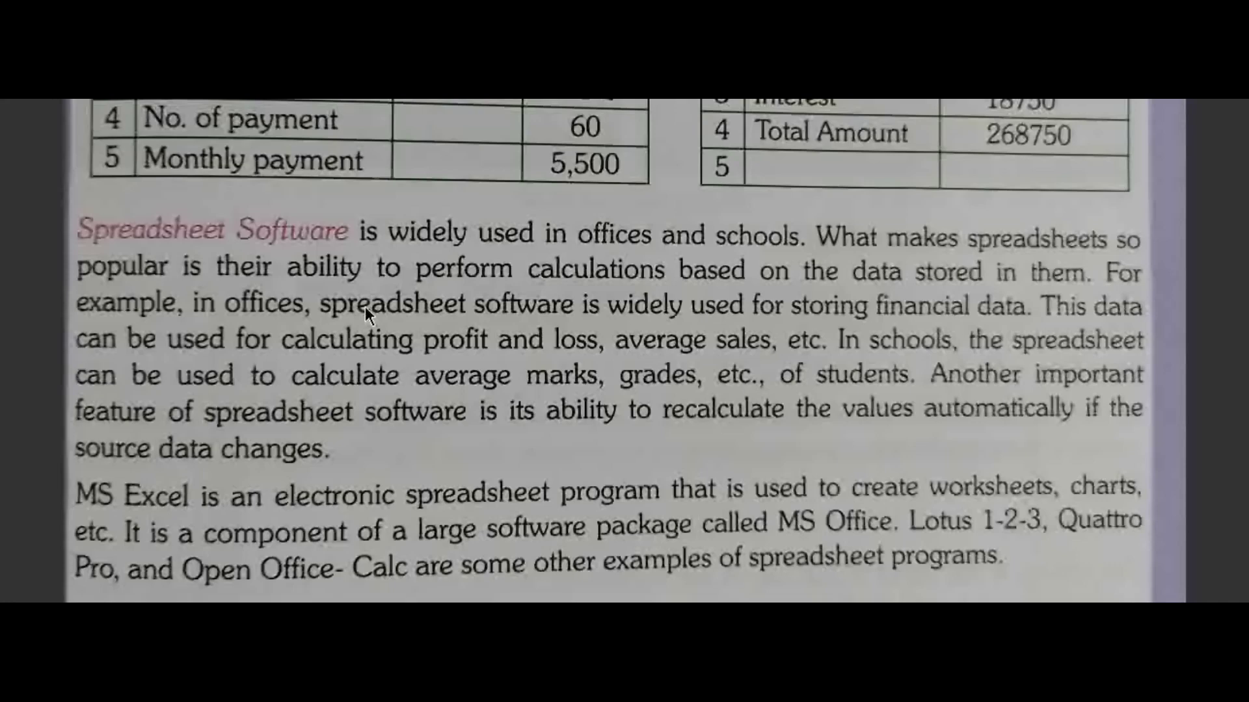
scroll(365, 307, "up", 3)
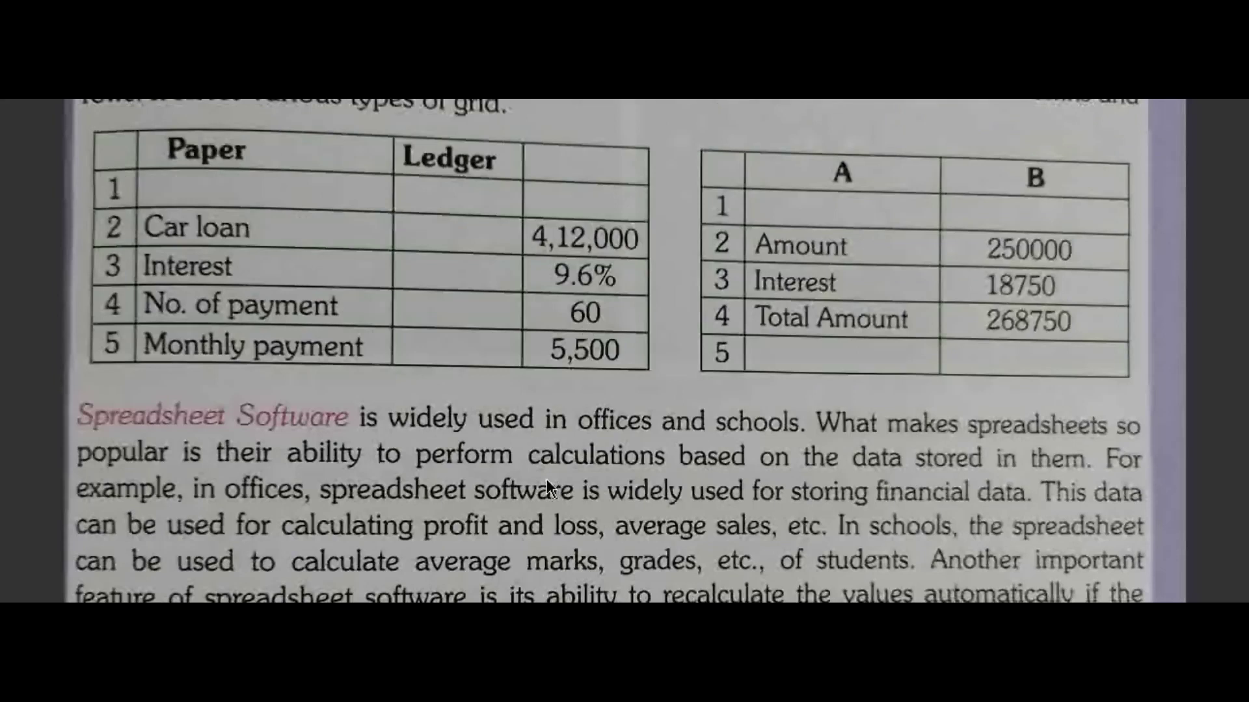
scroll(546, 479, "down", 2)
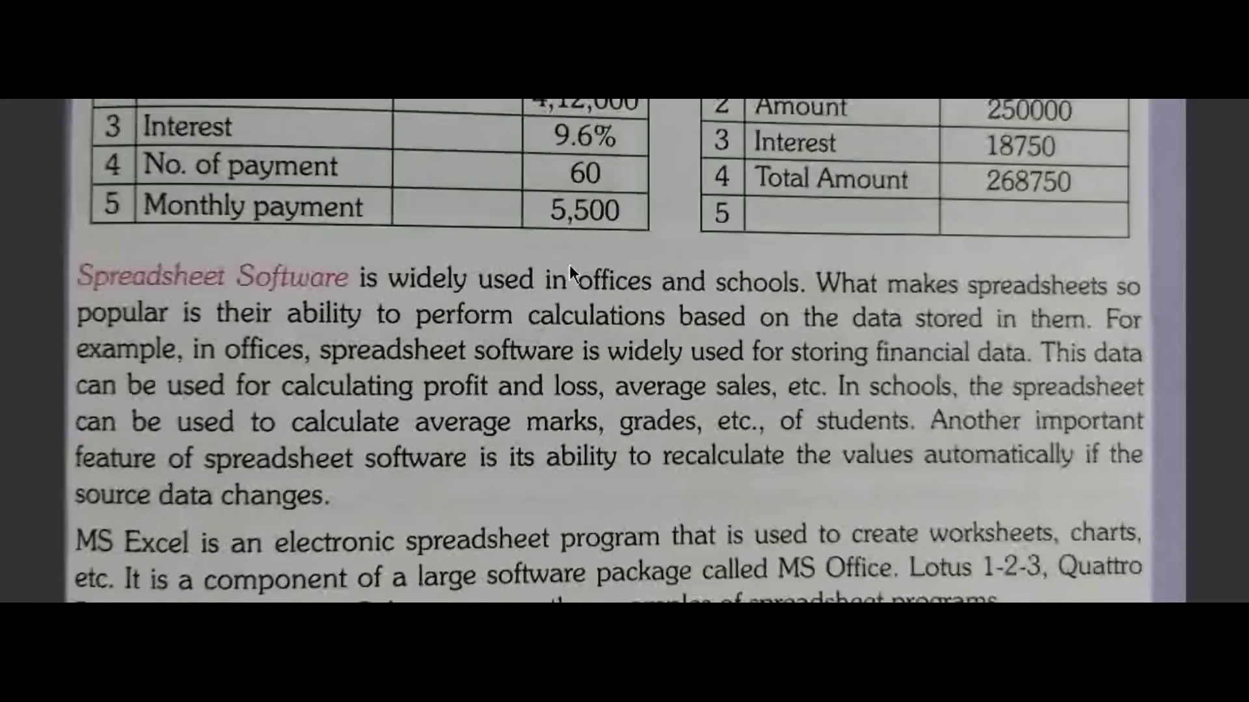
scroll(577, 229, "up", 2)
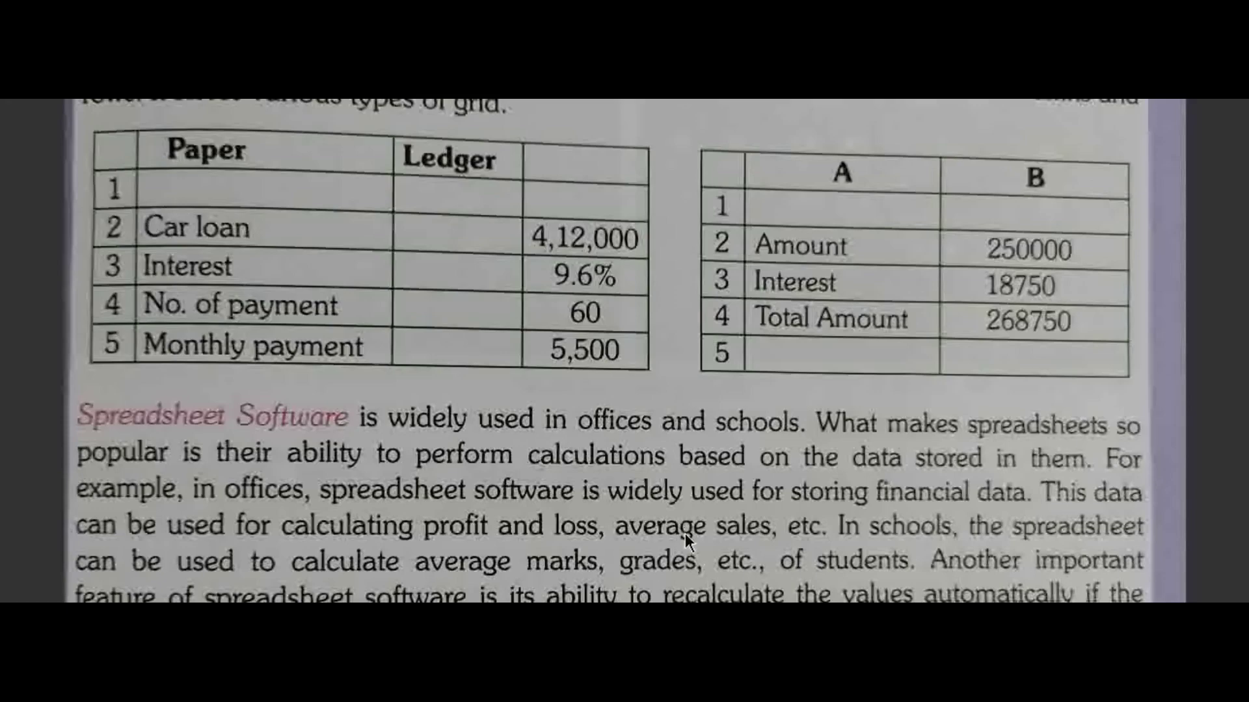
scroll(685, 534, "down", 3)
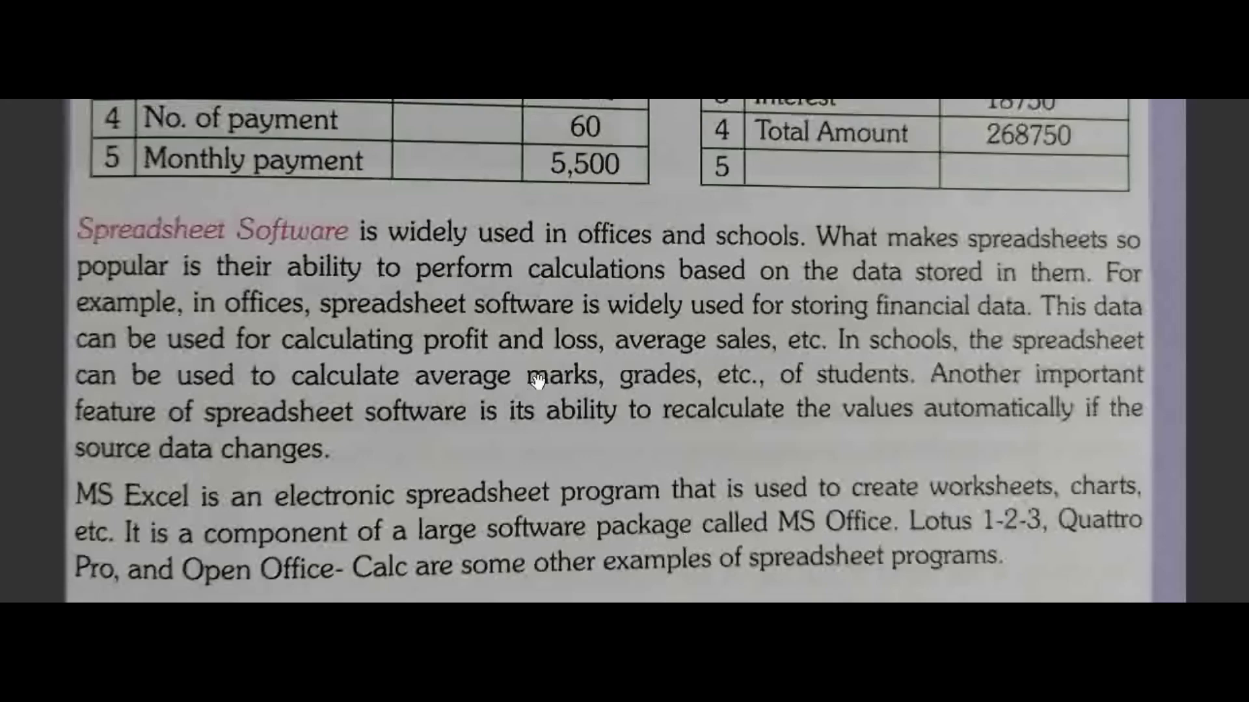
scroll(850, 354, "down", 2)
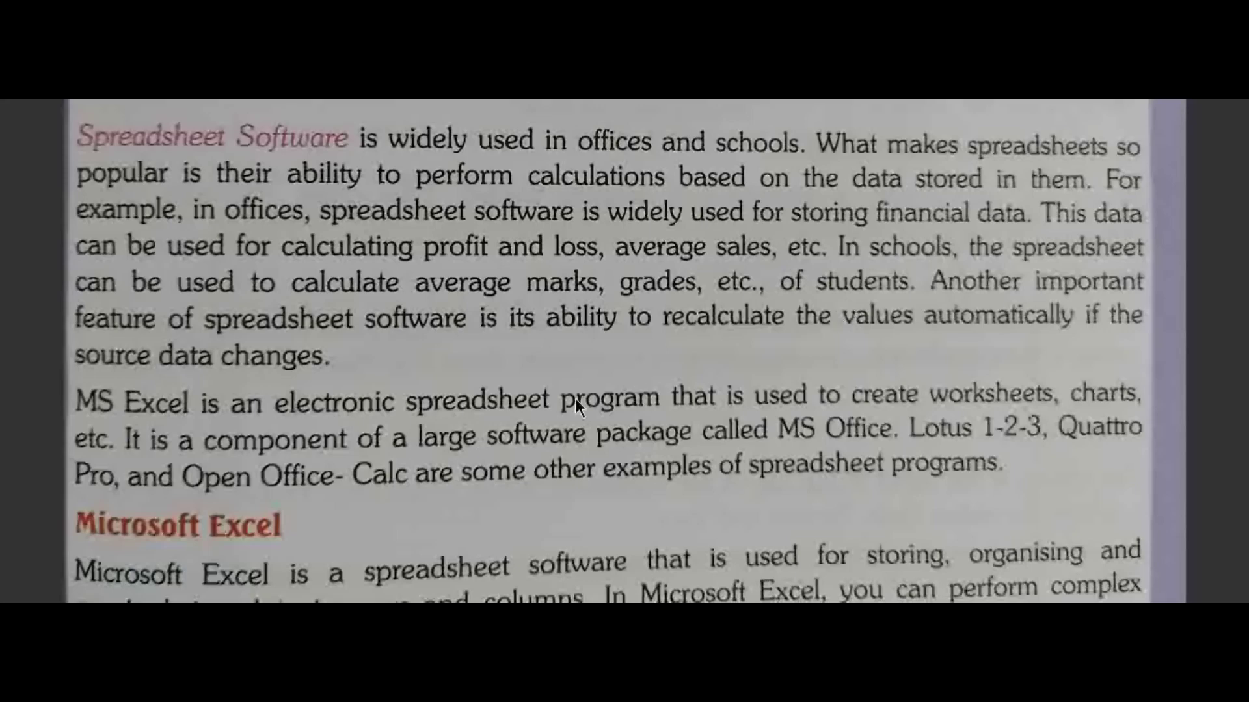
scroll(575, 398, "down", 1)
scroll(574, 398, "down", 1)
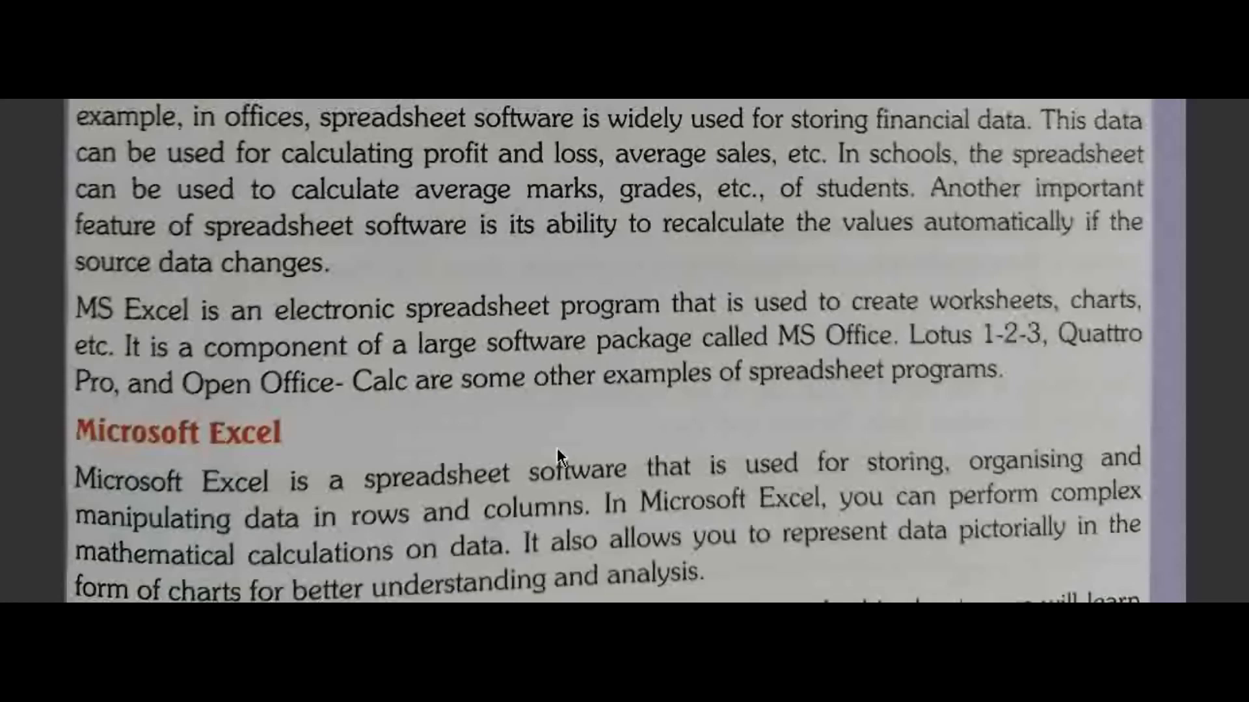
scroll(557, 449, "down", 3)
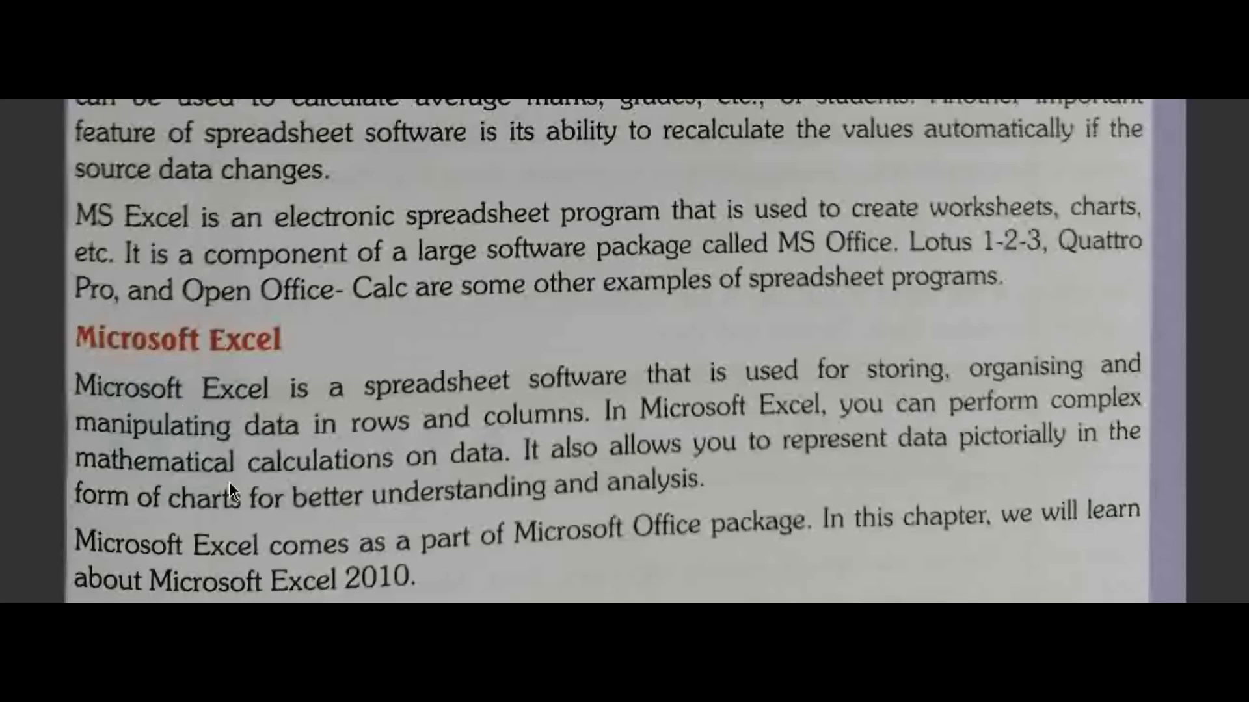
scroll(229, 484, "down", 5)
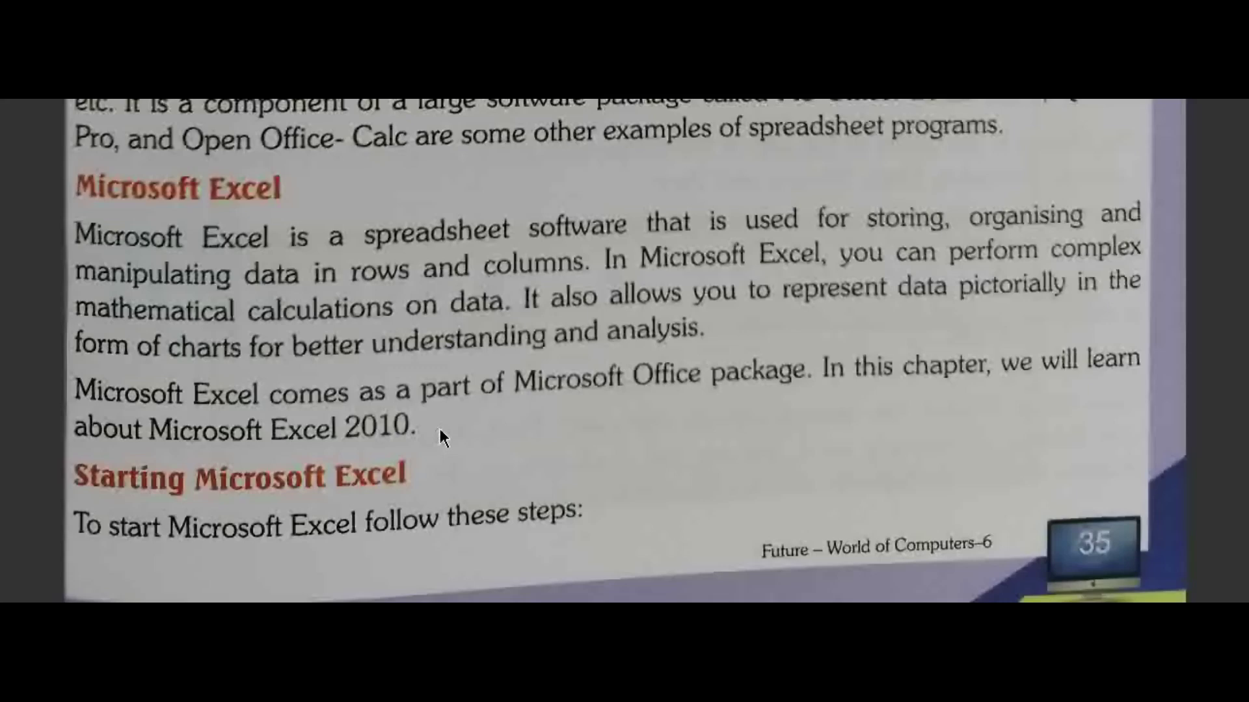
- Go to the page on starting MS Excel 2010 and scroll its Start and Apps screenshots
left_click(424, 439)
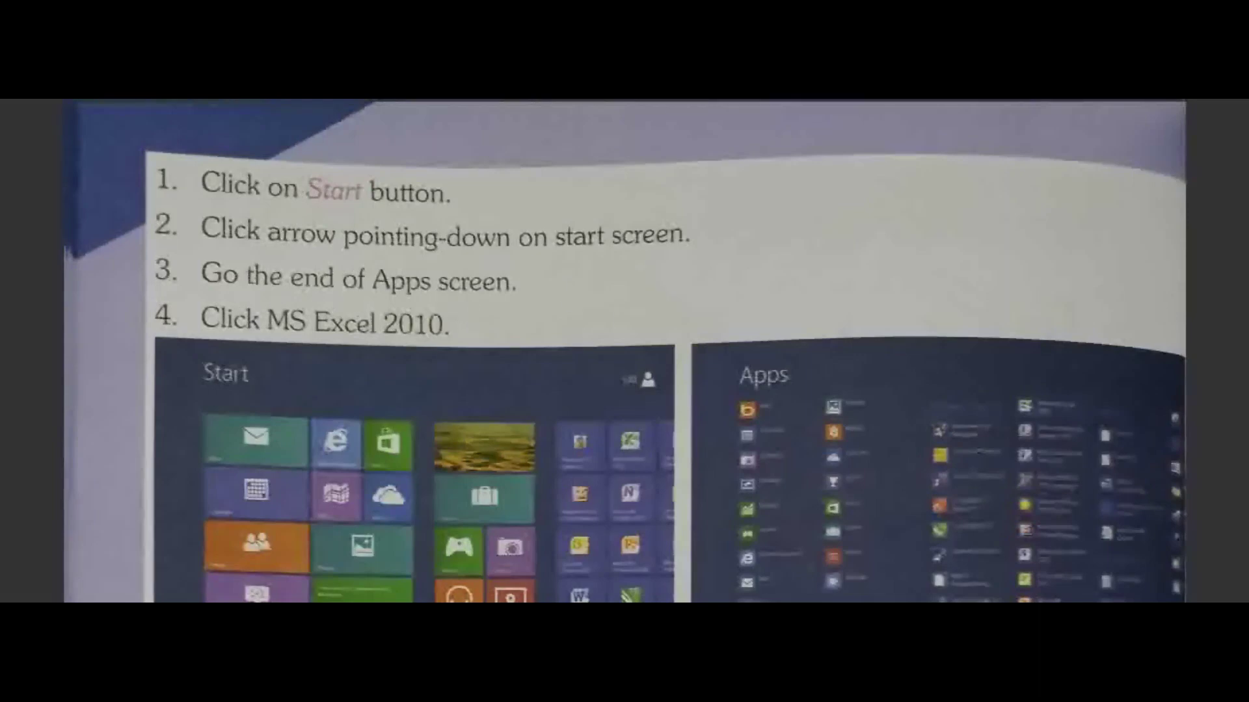
scroll(1009, 379, "down", 3)
scroll(1009, 377, "down", 3)
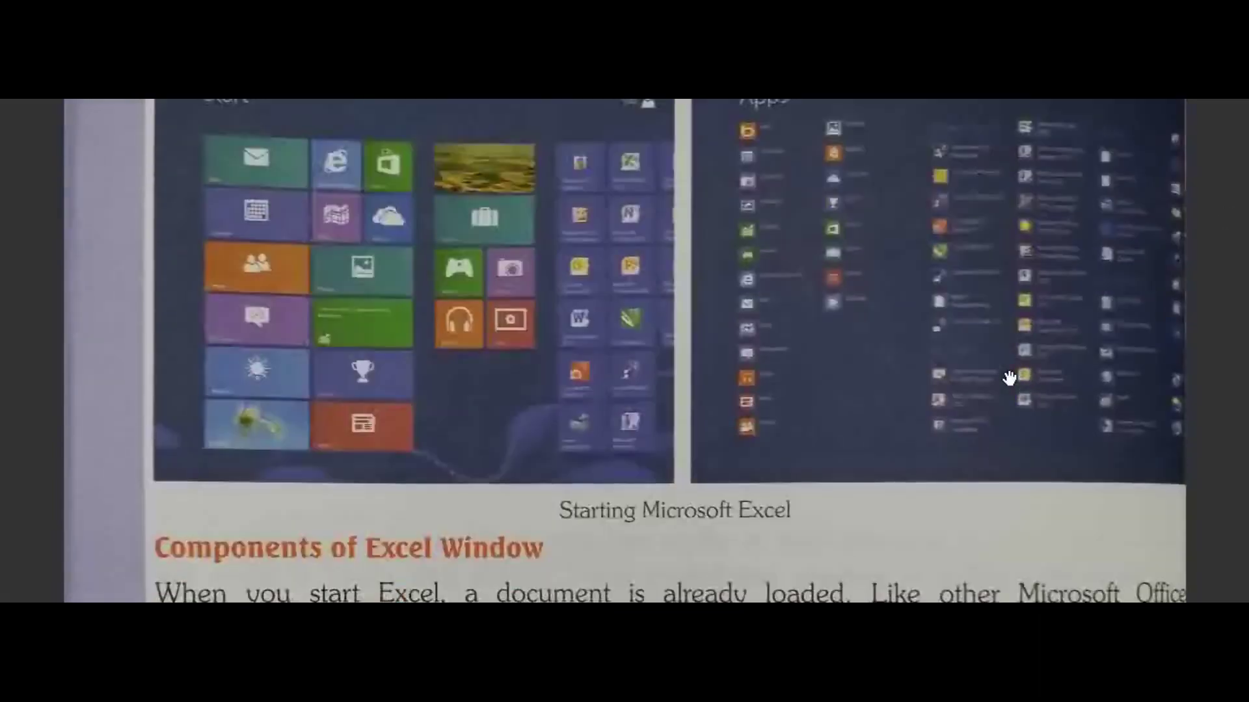
scroll(1008, 376, "up", 2)
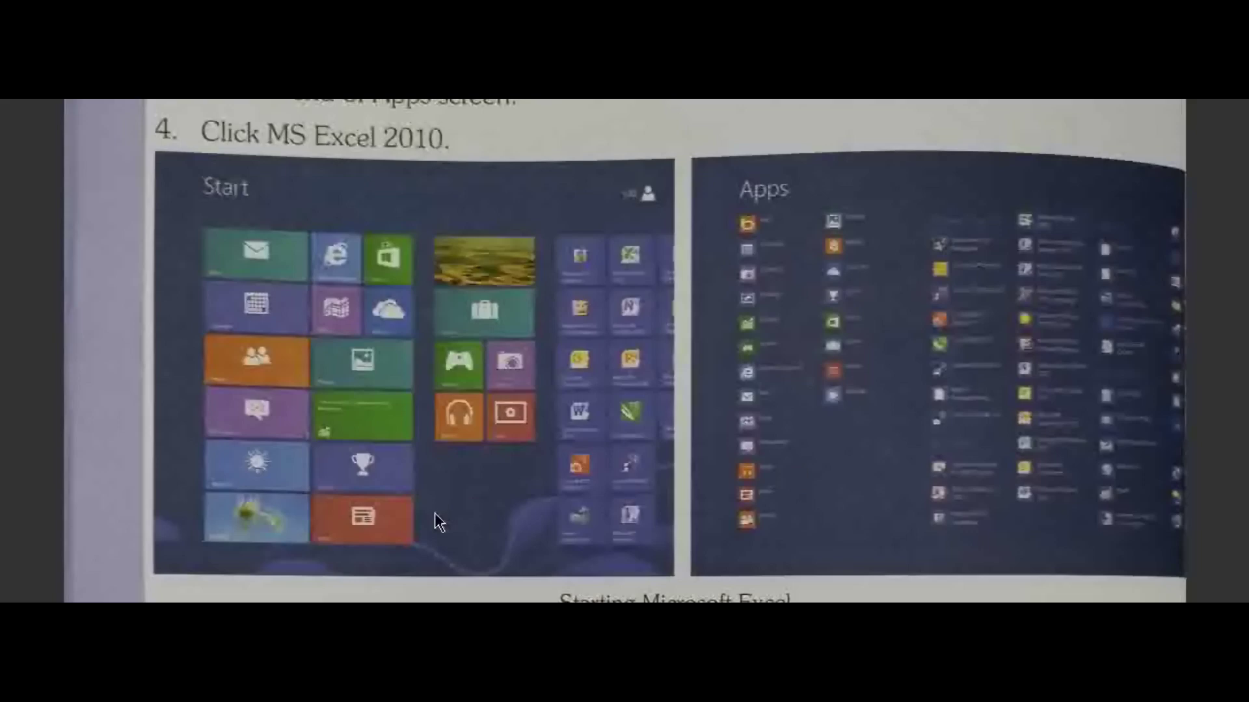
scroll(435, 514, "down", 3)
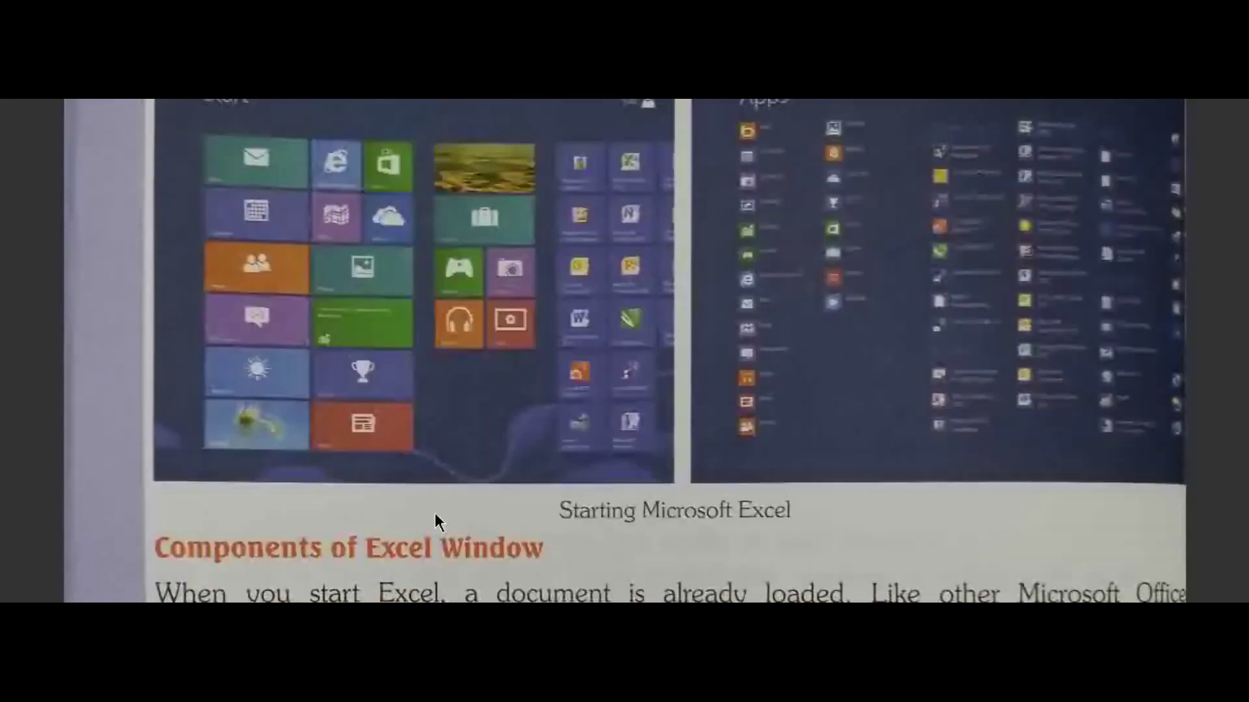
scroll(435, 513, "up", 1)
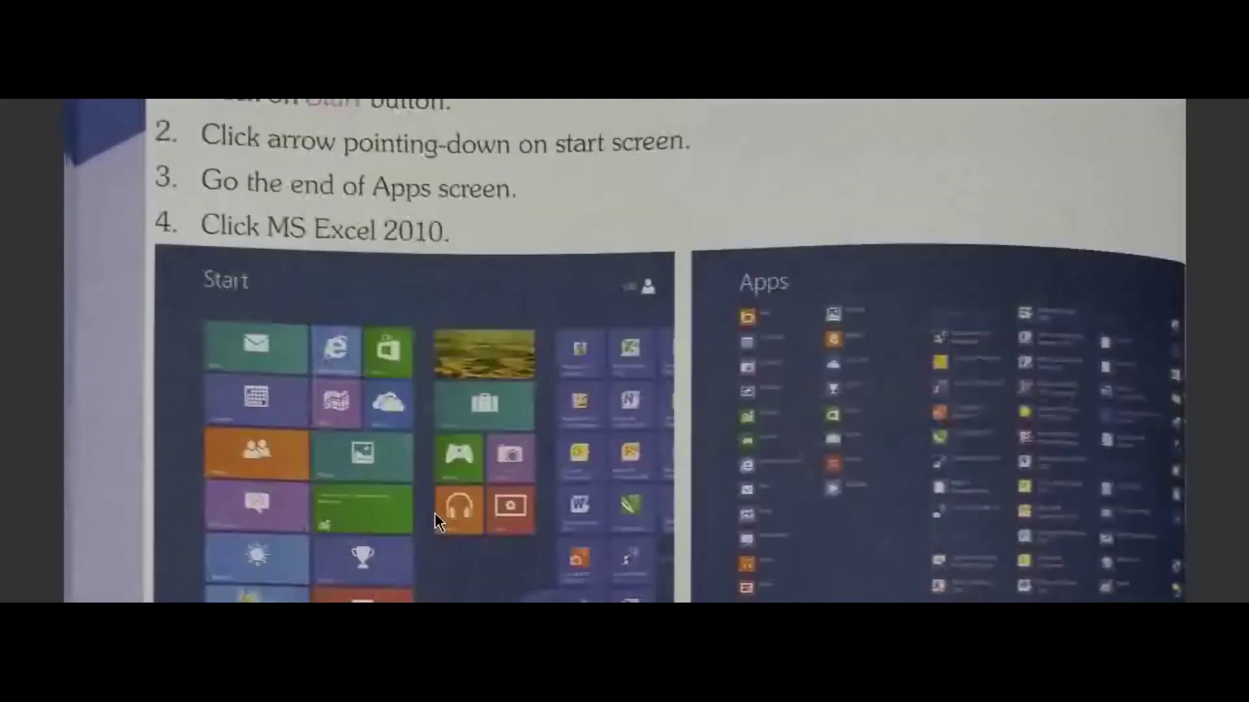
scroll(435, 517, "down", 5)
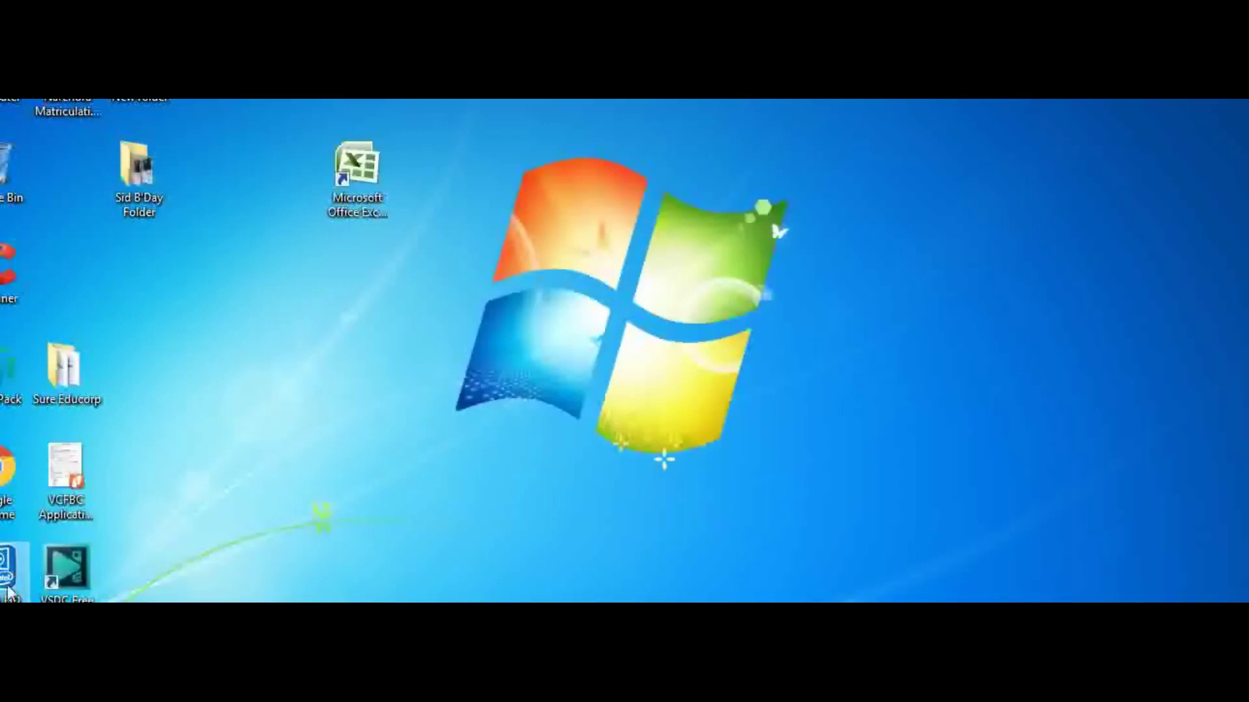
- Launch Excel 2007 from the desktop shortcut to a blank Book1, then open and close the Office menu
left_click(369, 170)
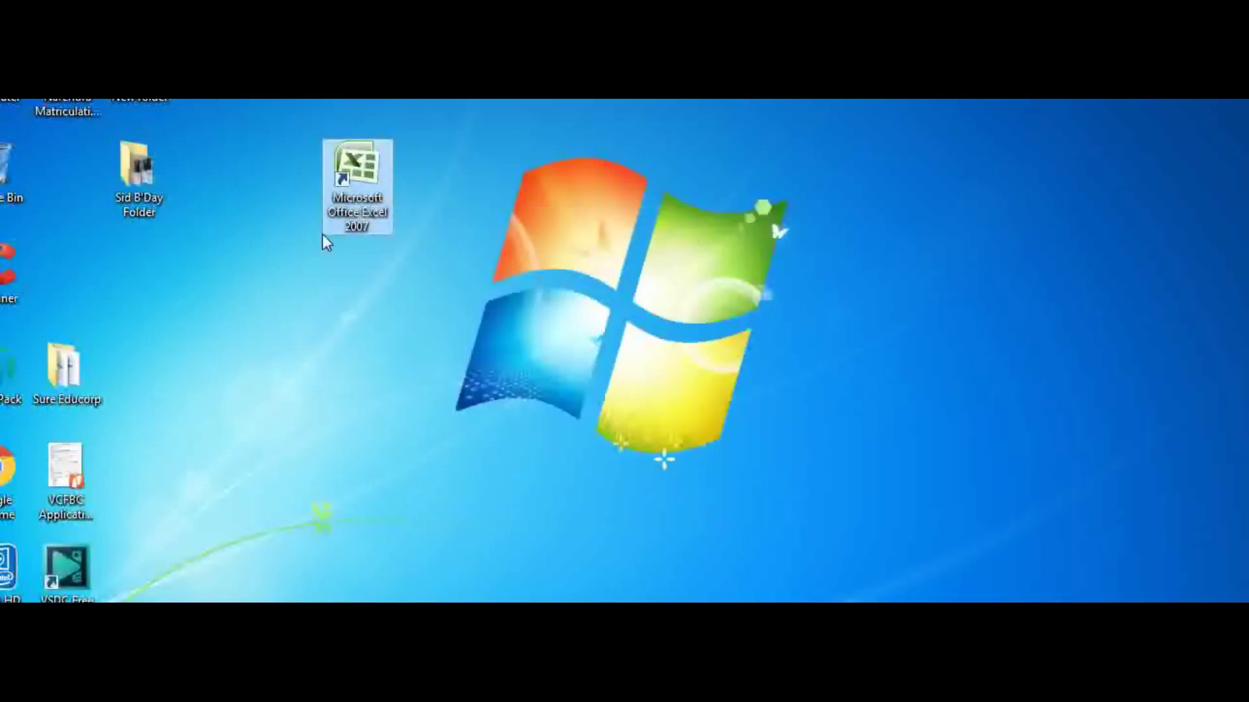
double_click(357, 170)
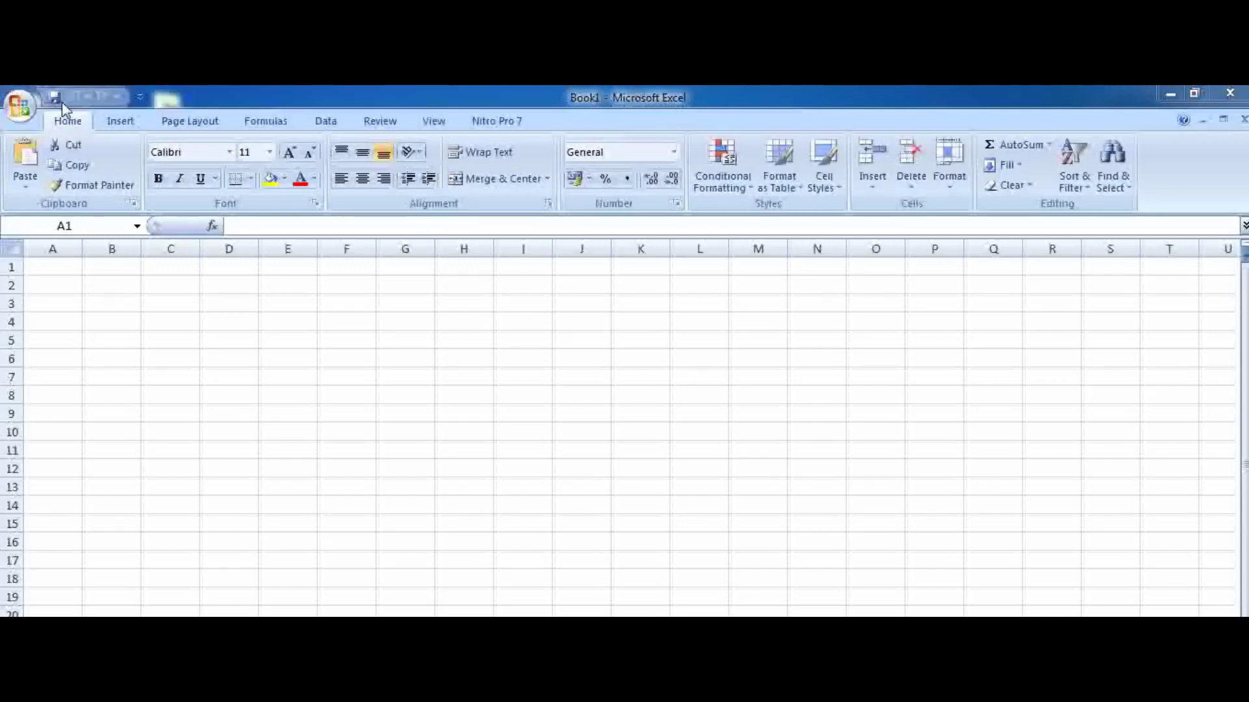
left_click(29, 115)
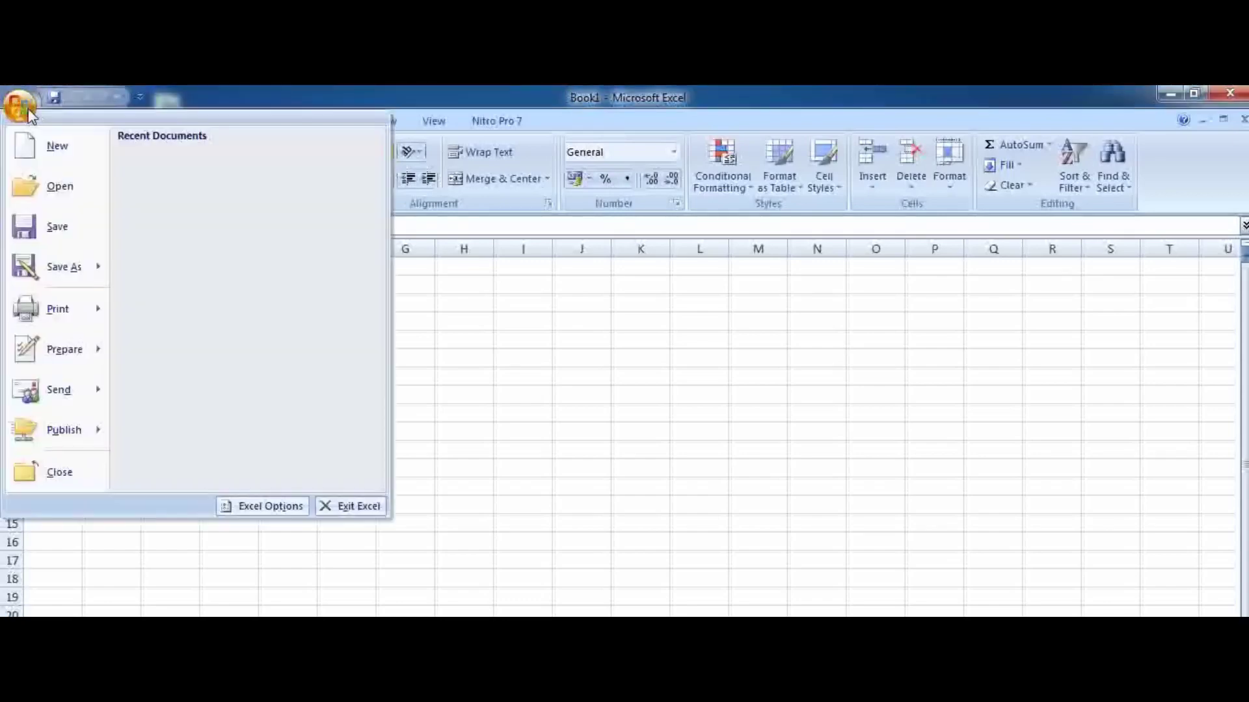
left_click(541, 343)
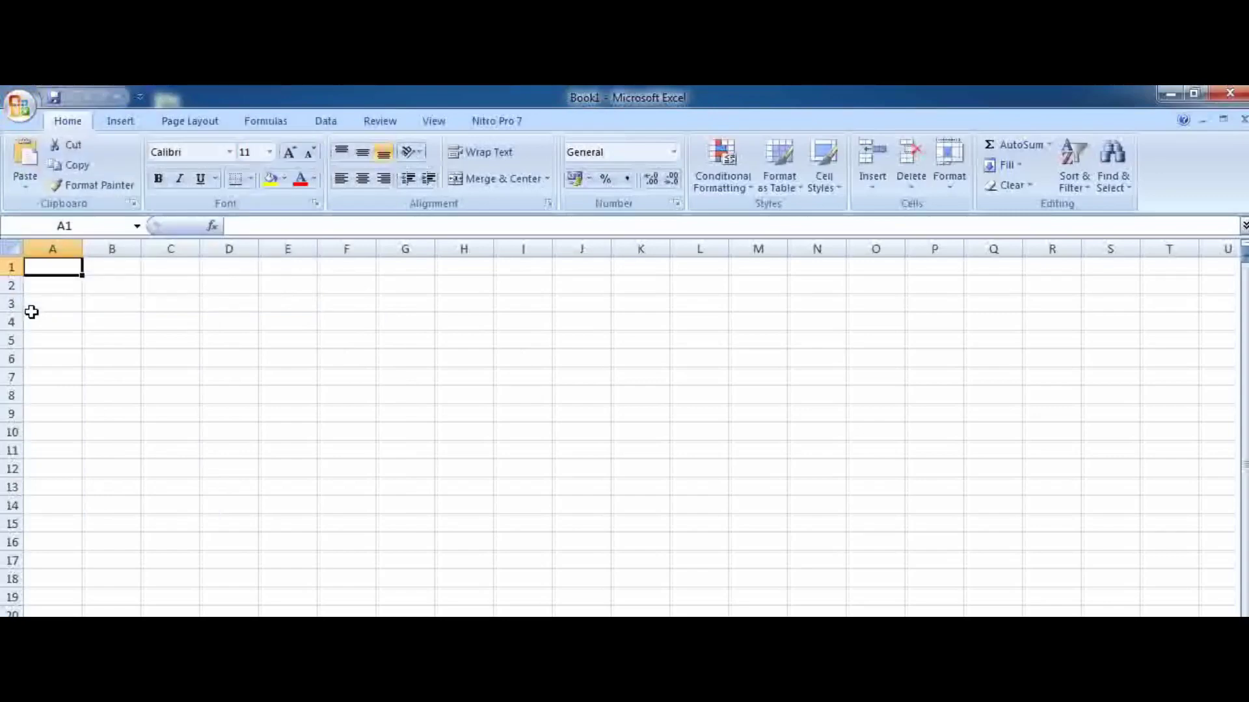
- Show the Office button menu's New, Open, Save, Print and Close commands over Book1
left_click(19, 104)
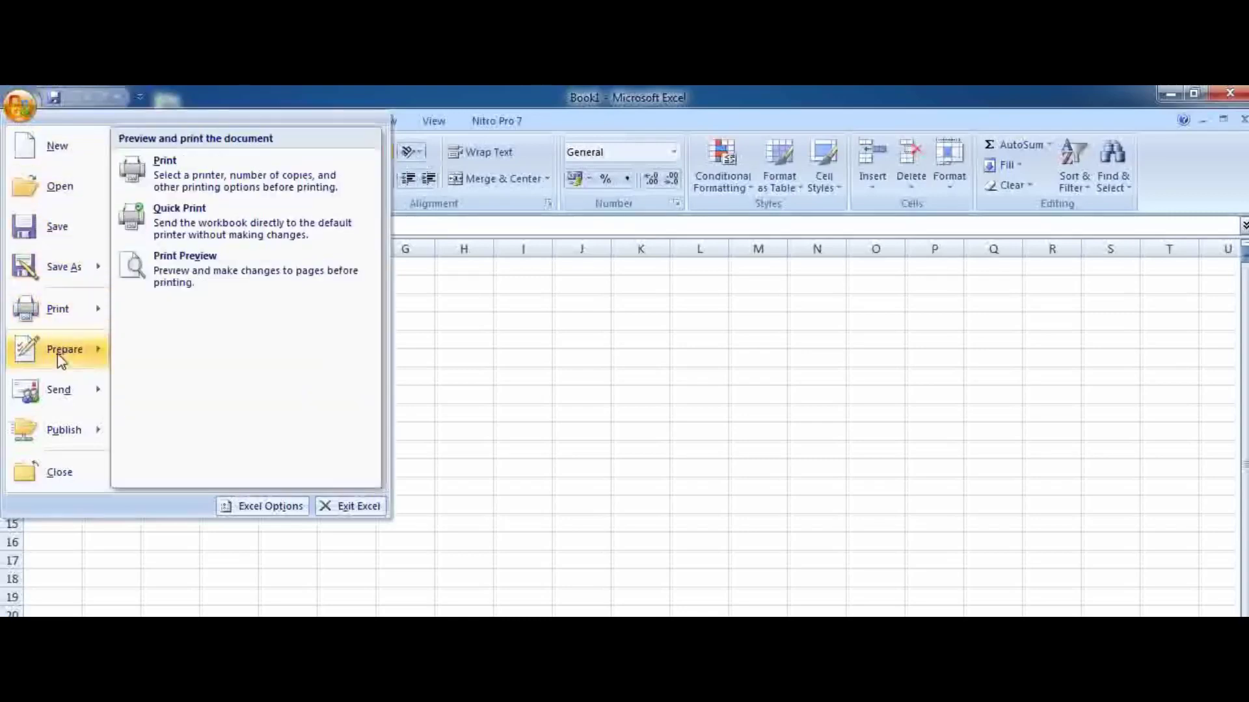
mouse_move(67, 433)
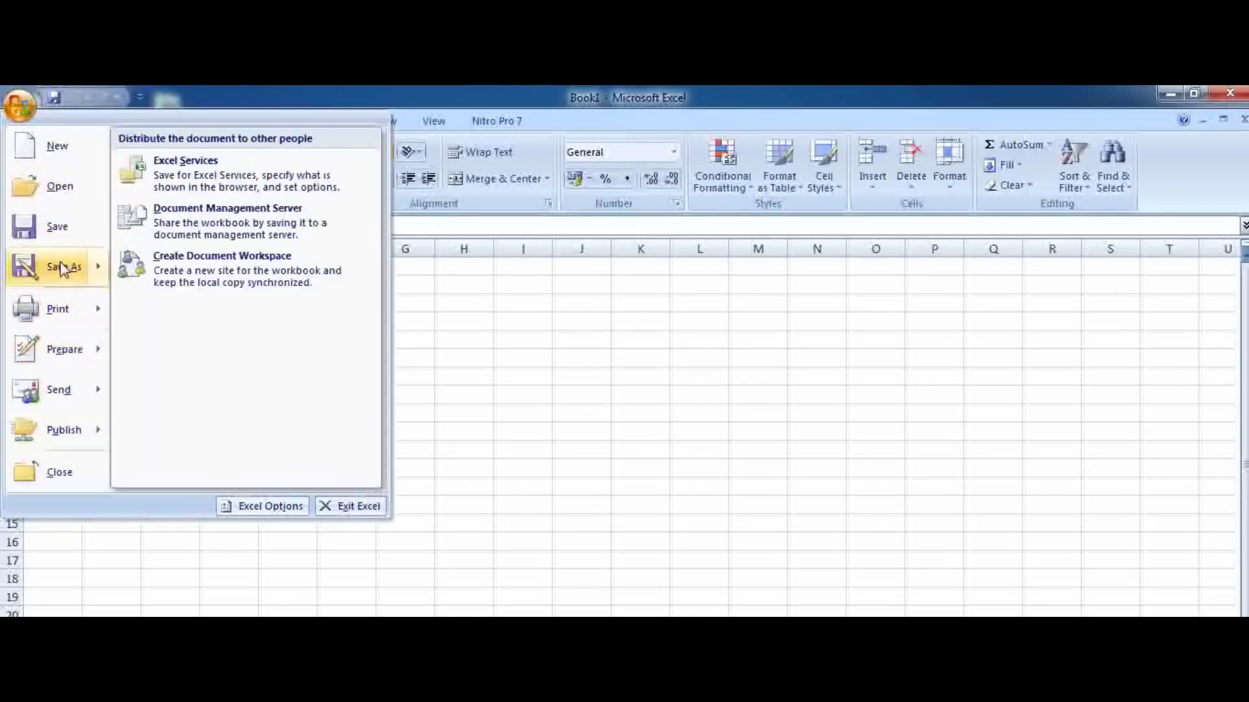
left_click(16, 105)
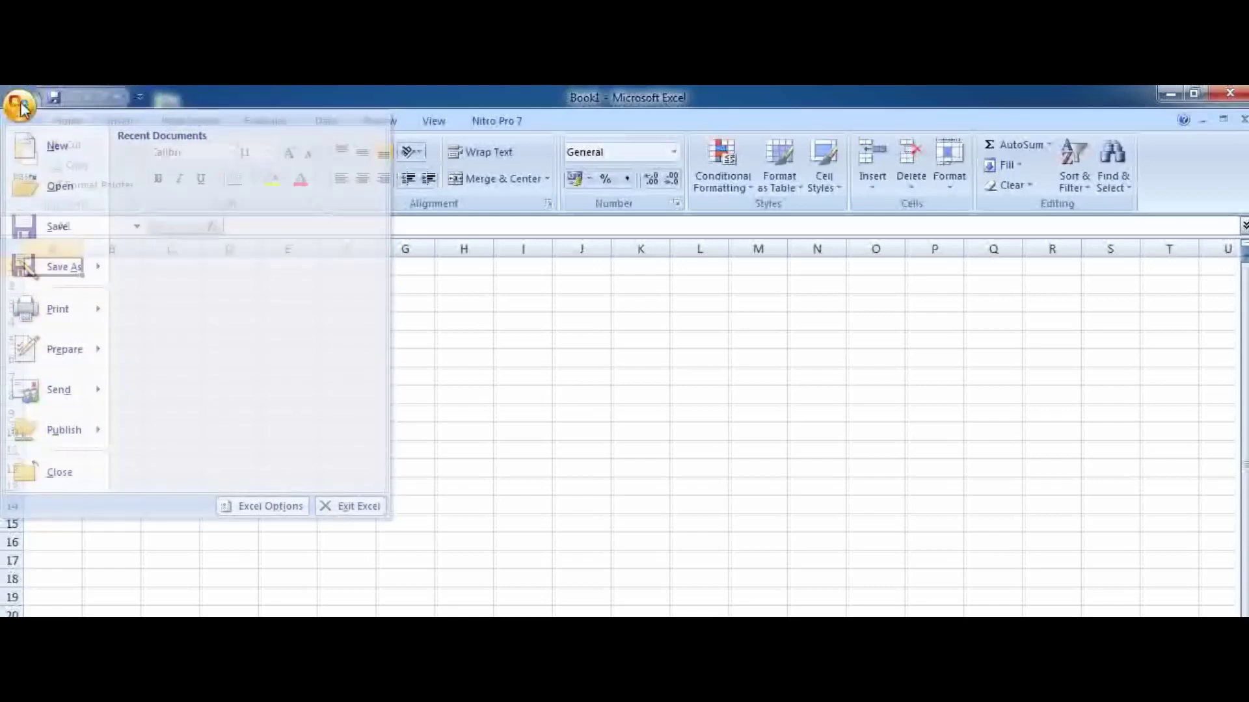
left_click(14, 107)
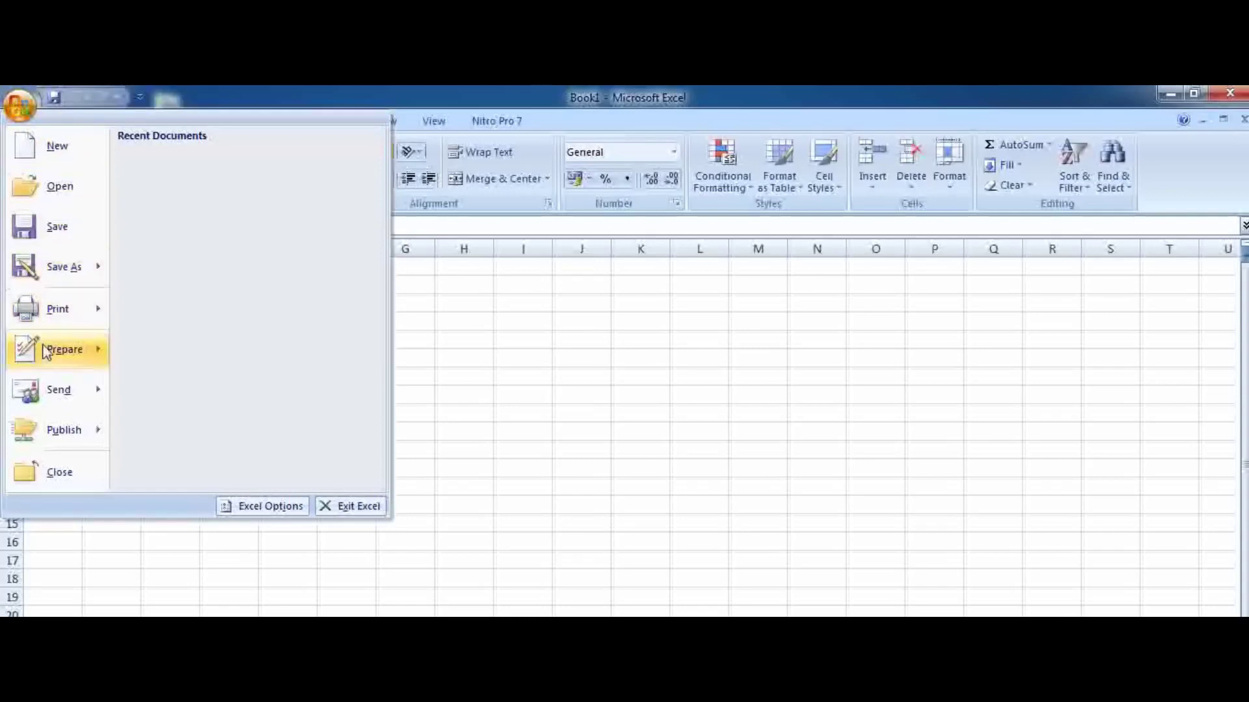
- Dismiss the Office menu to return to the empty Book1 sheet on the Home ribbon
left_click(120, 584)
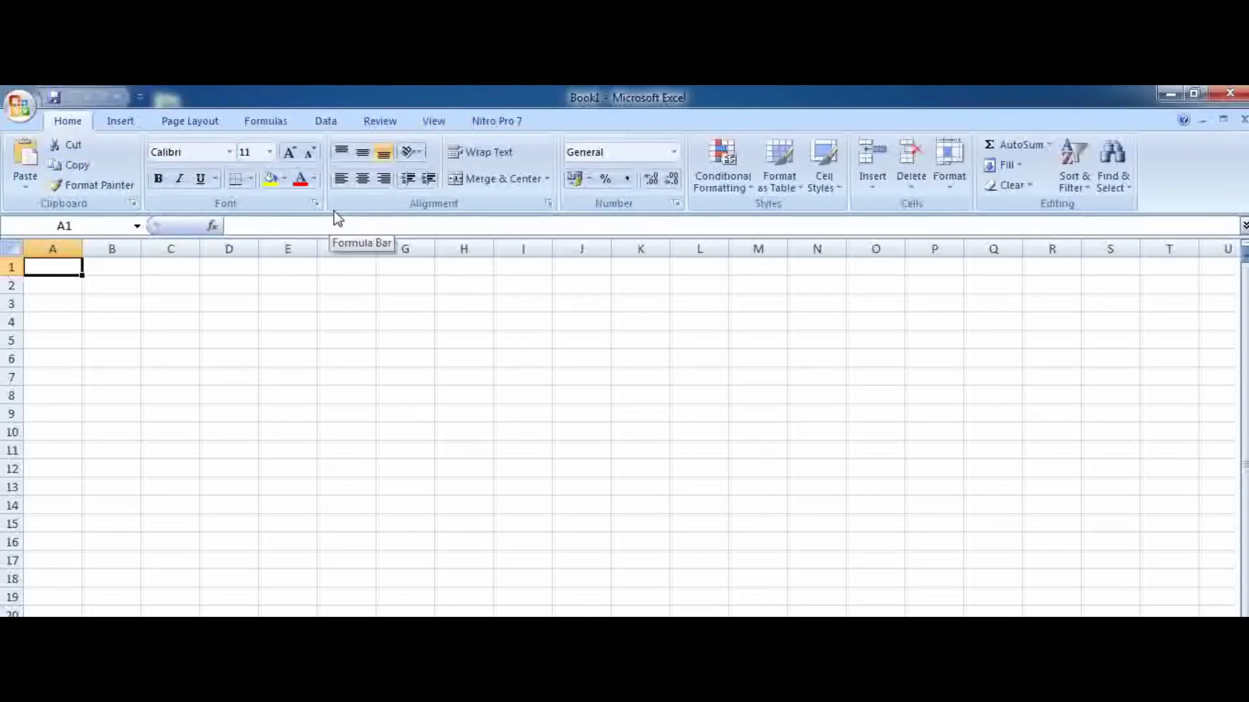
- Browse the Insert, Page Layout and Formulas ribbons, ending on the Data tab's commands
left_click(117, 123)
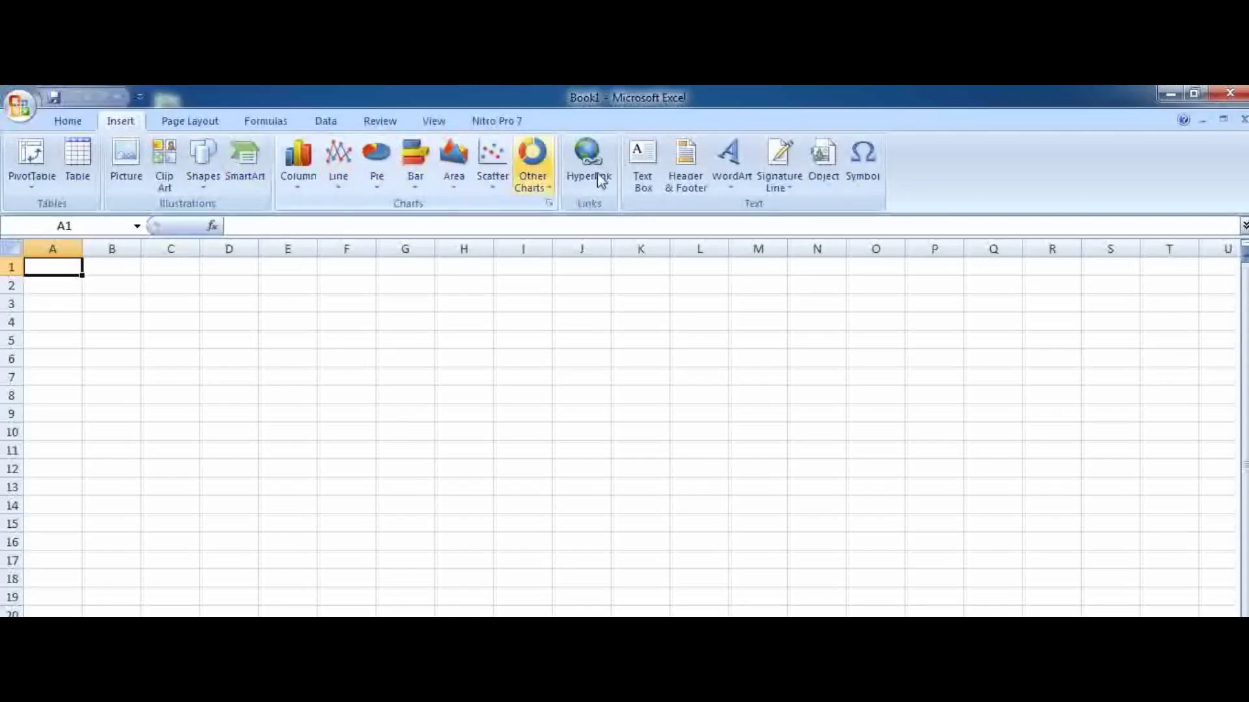
left_click(181, 123)
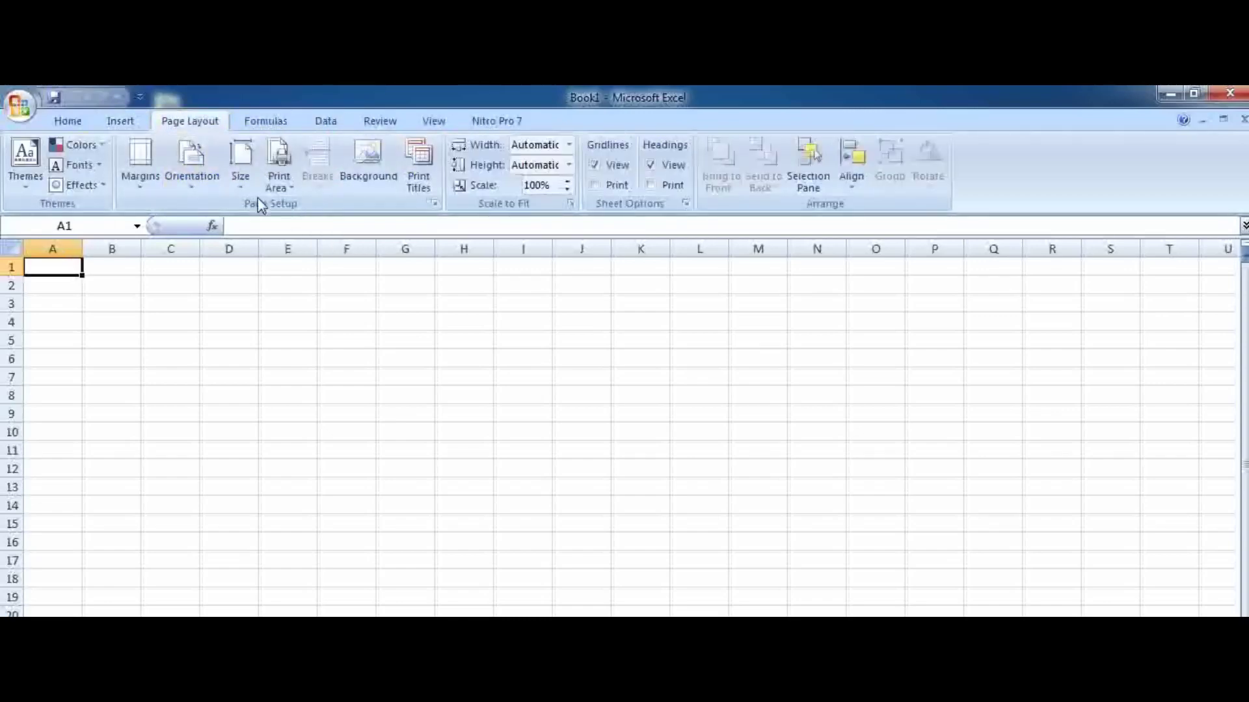
left_click(278, 122)
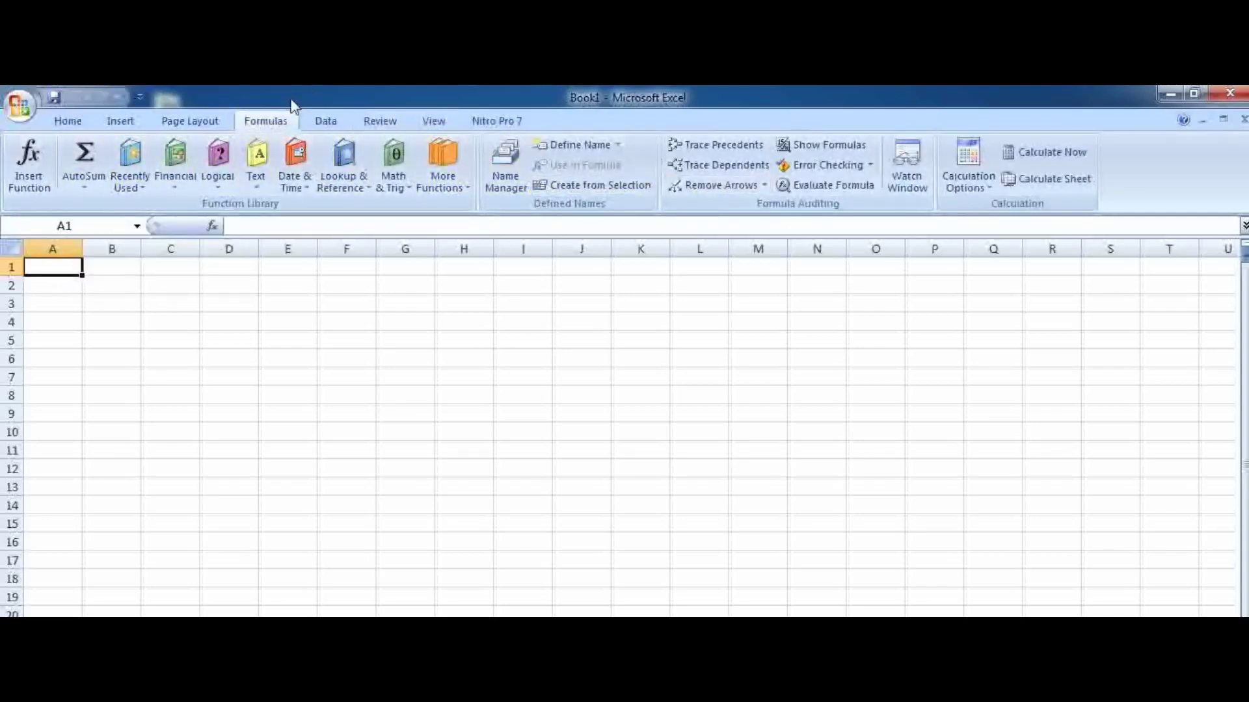
left_click(320, 121)
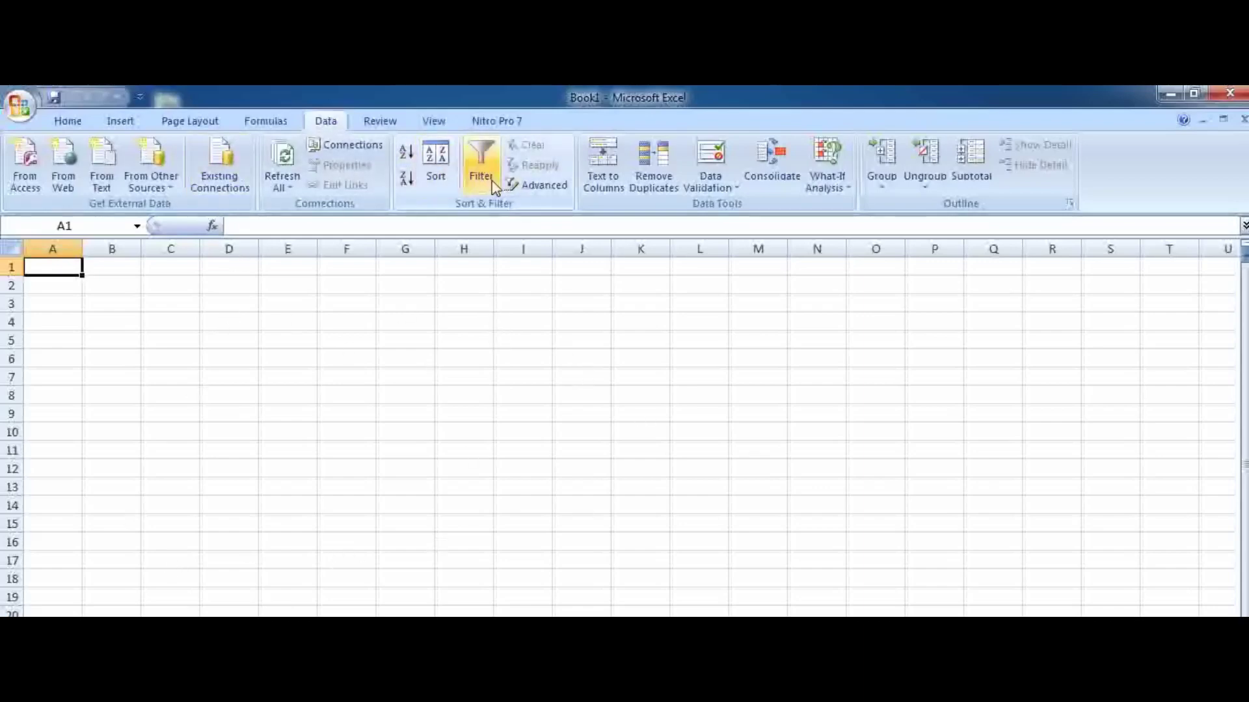
- Look over the Review ribbon, then bring up the View tab's workbook view and zoom options
left_click(380, 122)
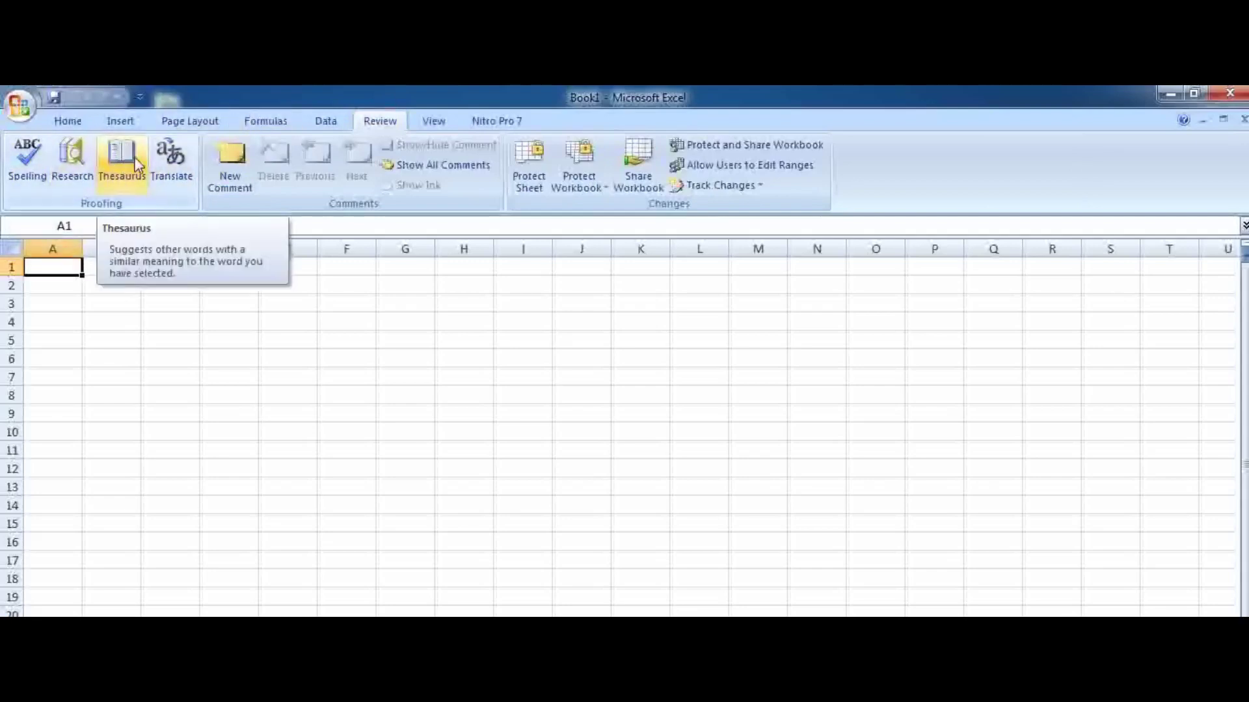
left_click(437, 123)
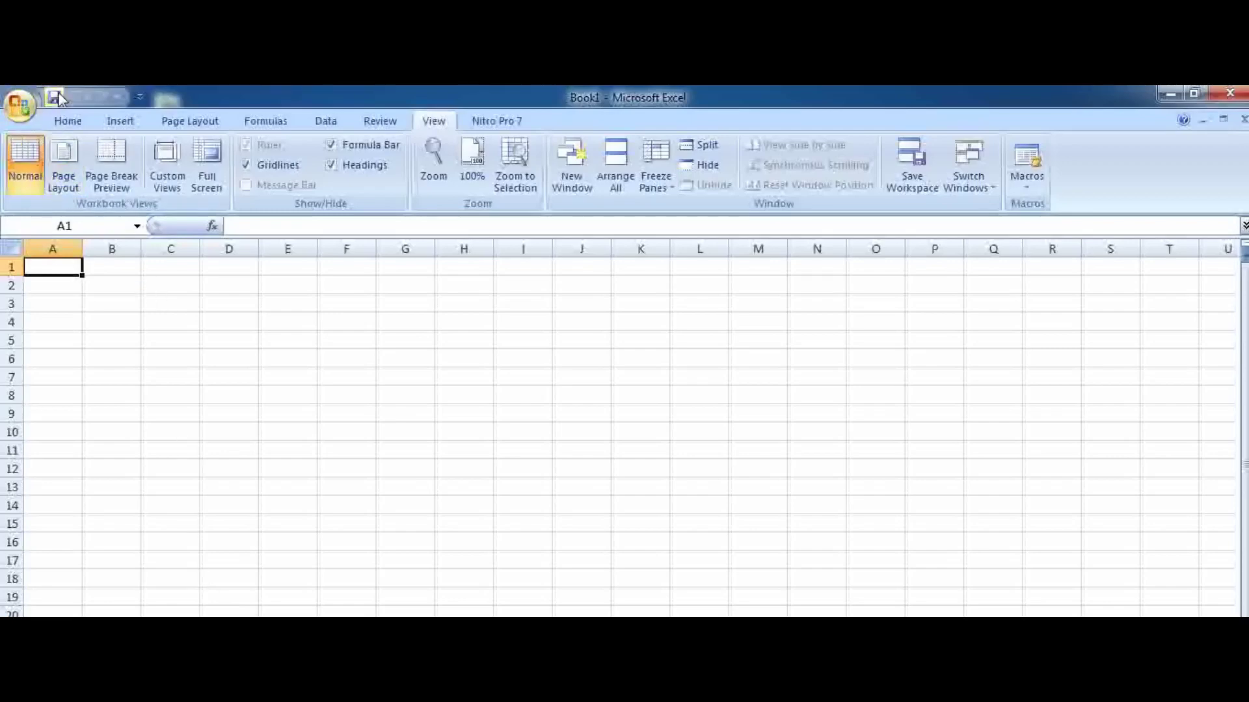
left_click(141, 98)
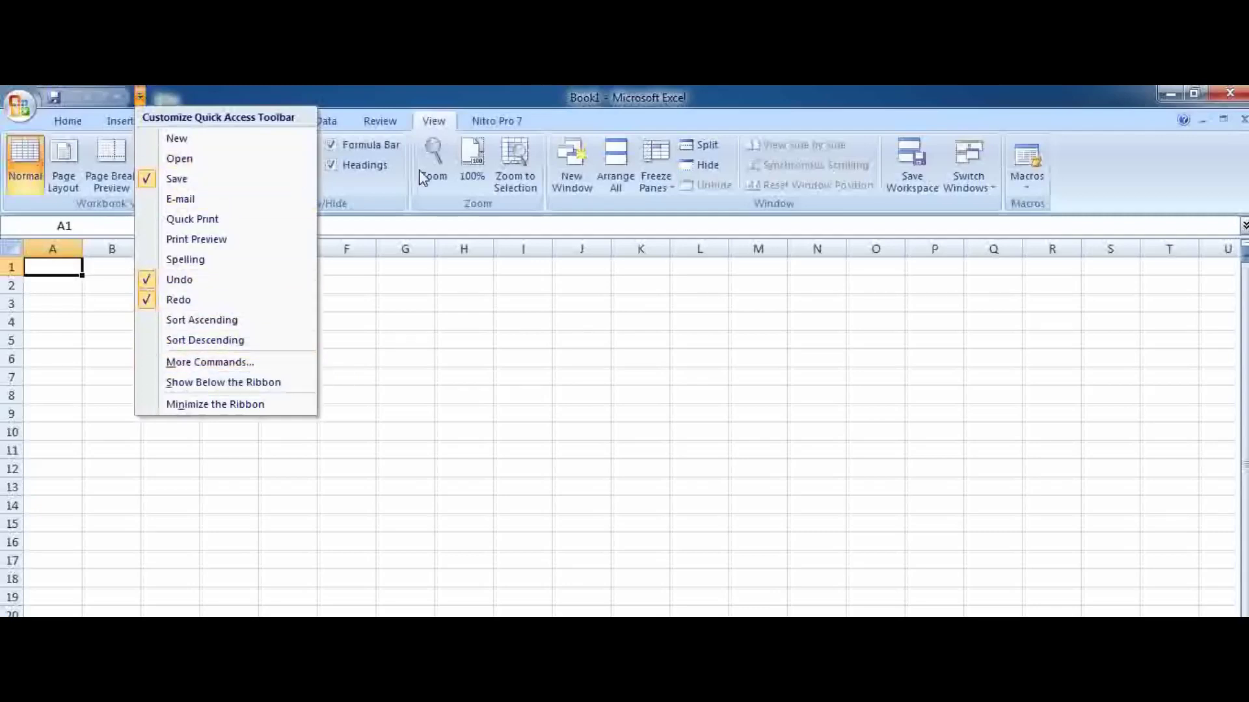
left_click(474, 371)
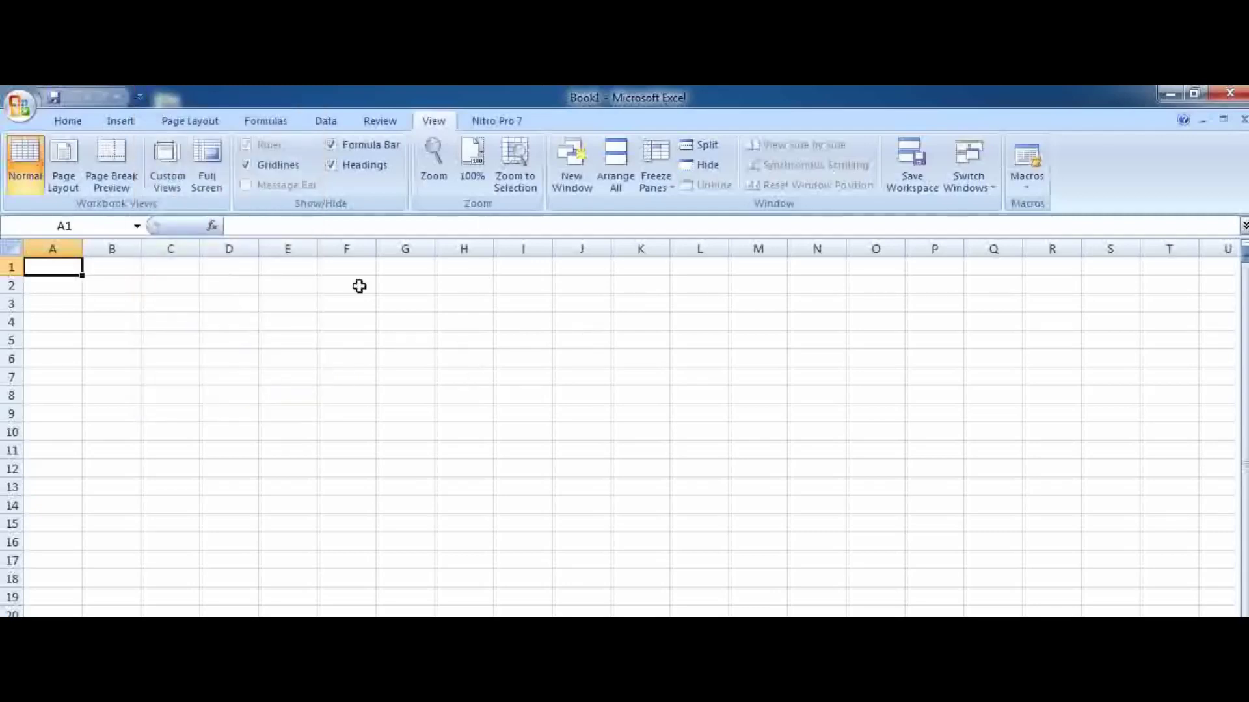
left_click(65, 121)
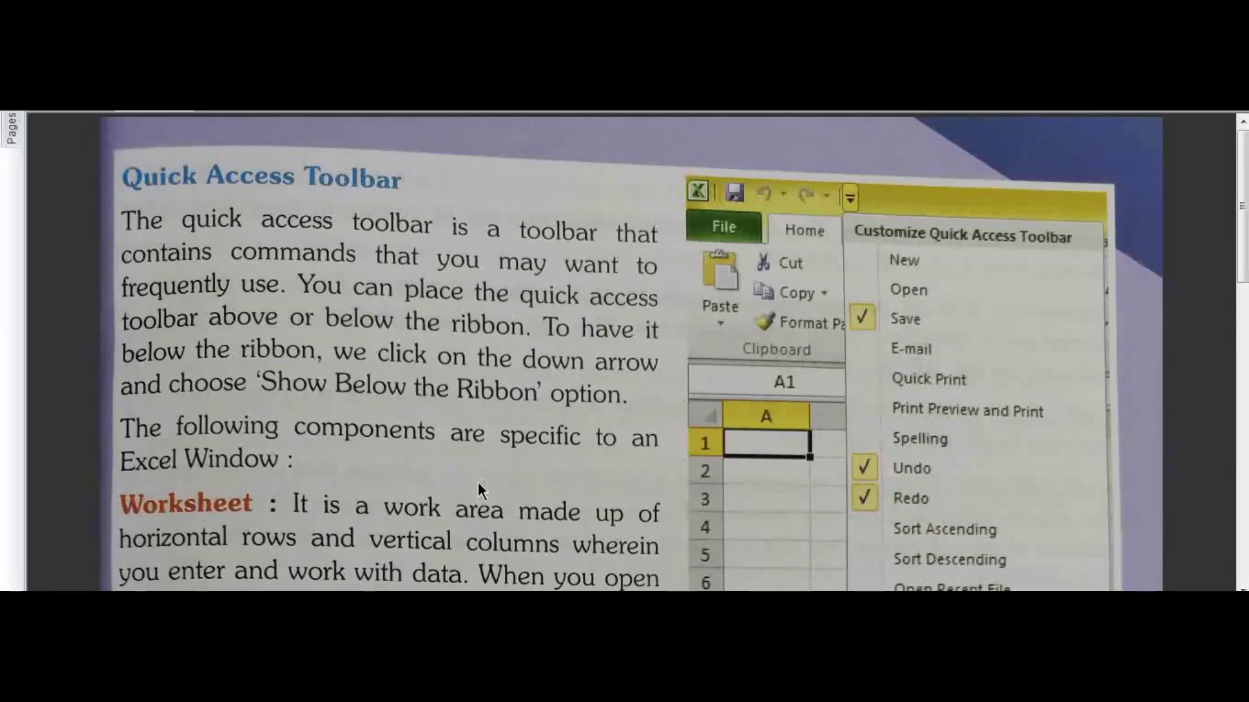
- Scroll up and down the textbook's Quick Access Toolbar and Worksheet sections
scroll(423, 411, "down", 3)
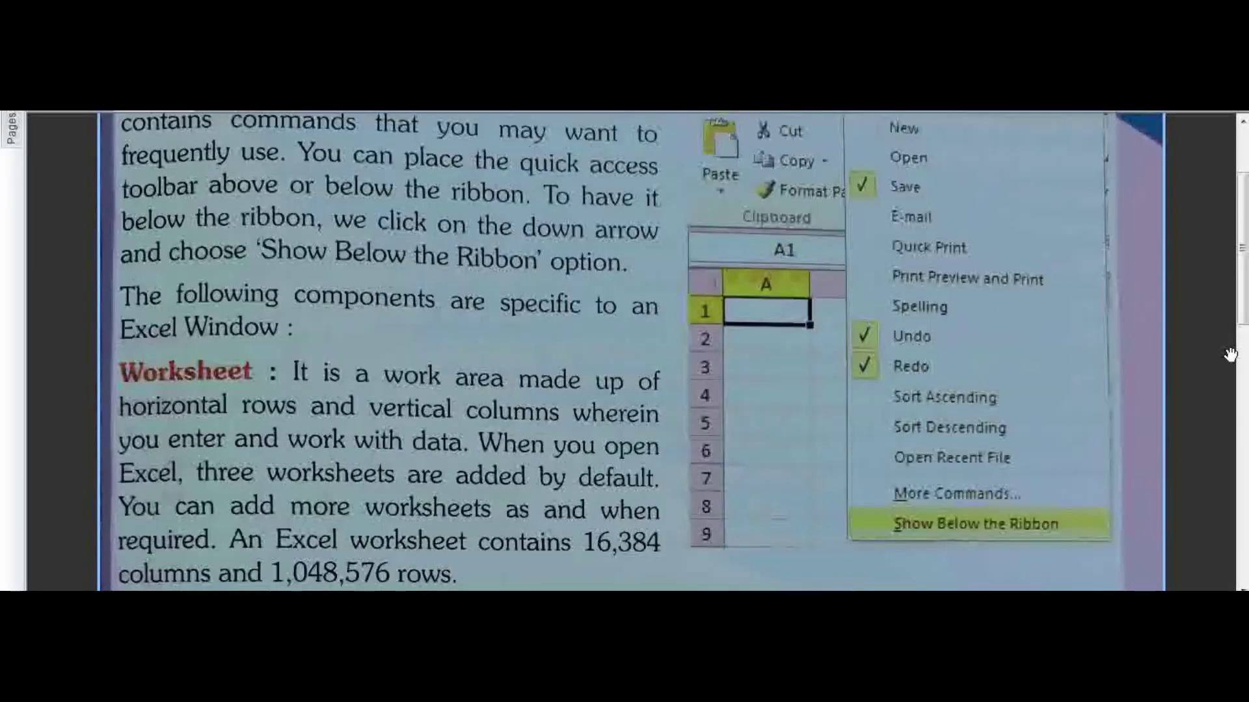
scroll(553, 414, "up", 2)
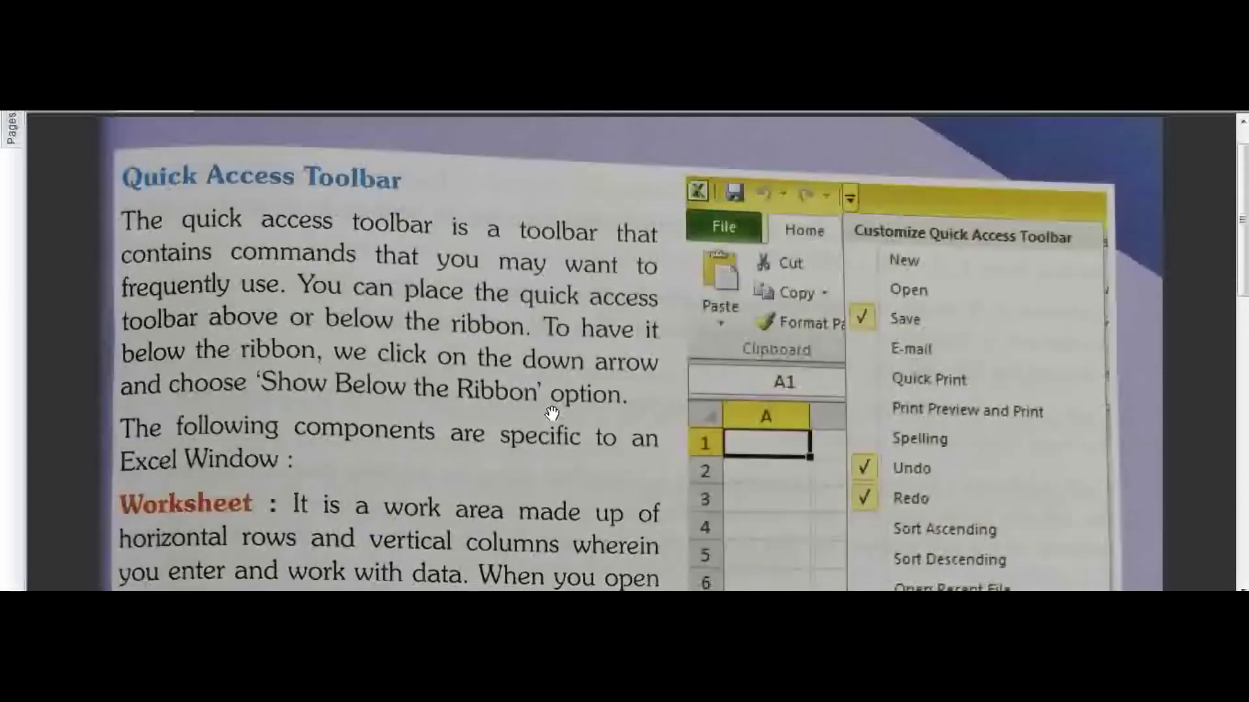
scroll(553, 413, "down", 1)
scroll(284, 199, "up", 2)
scroll(914, 449, "down", 2)
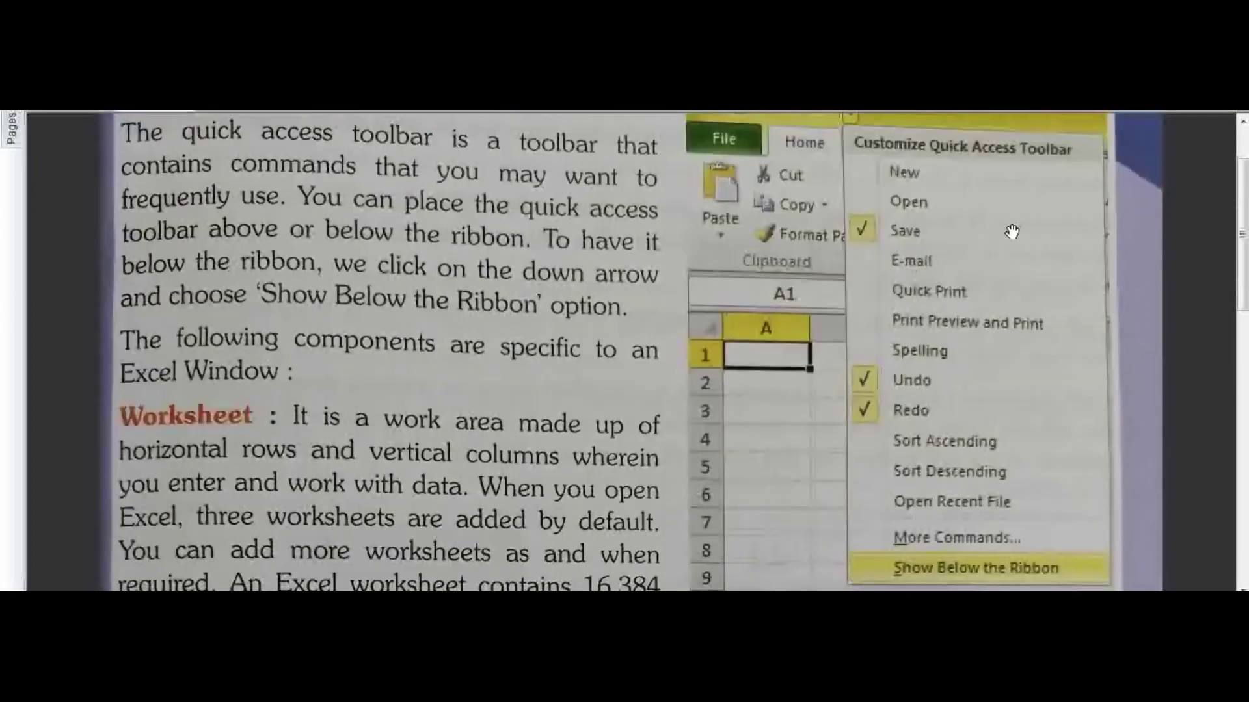
scroll(515, 533, "down", 3)
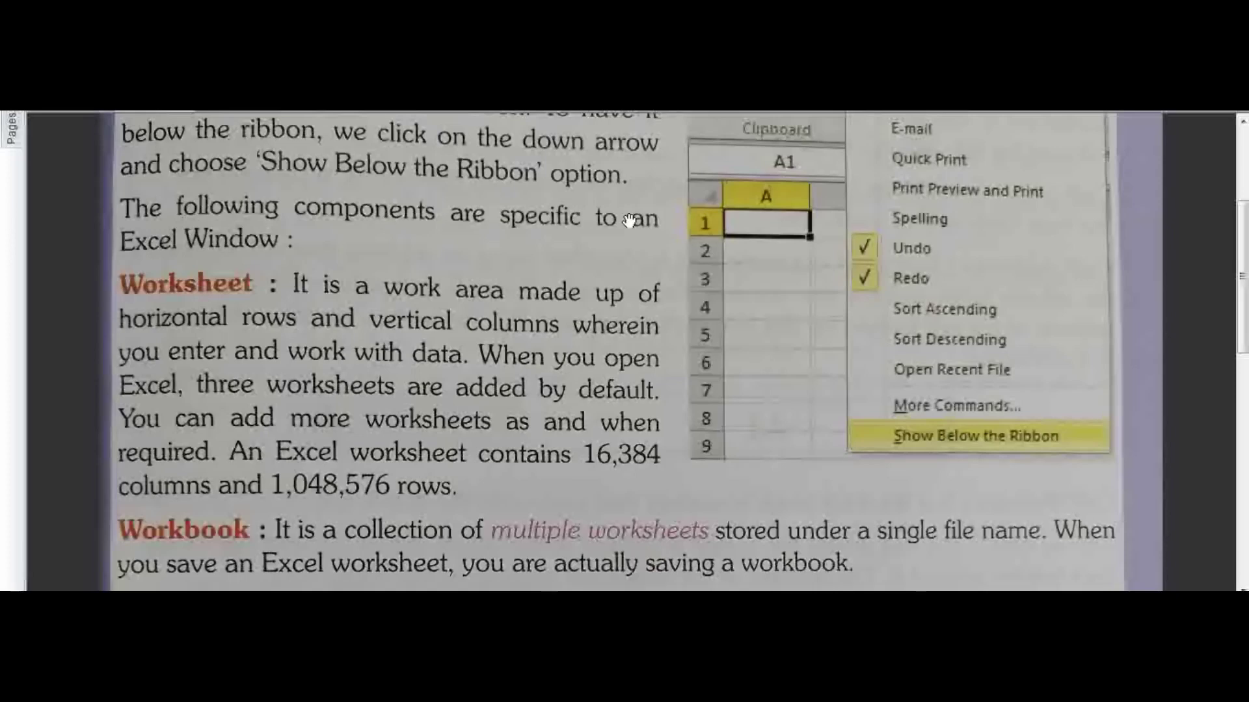
scroll(199, 423, "down", 1)
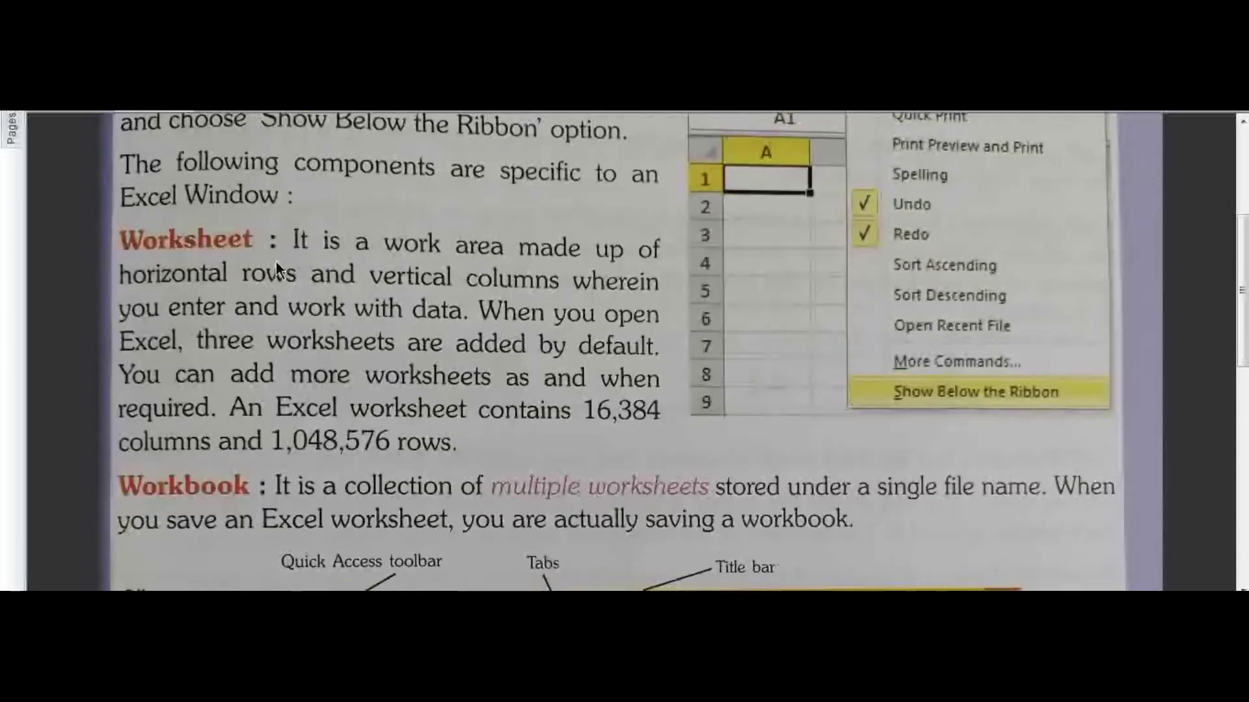
scroll(325, 357, "down", 1)
scroll(307, 426, "up", 1)
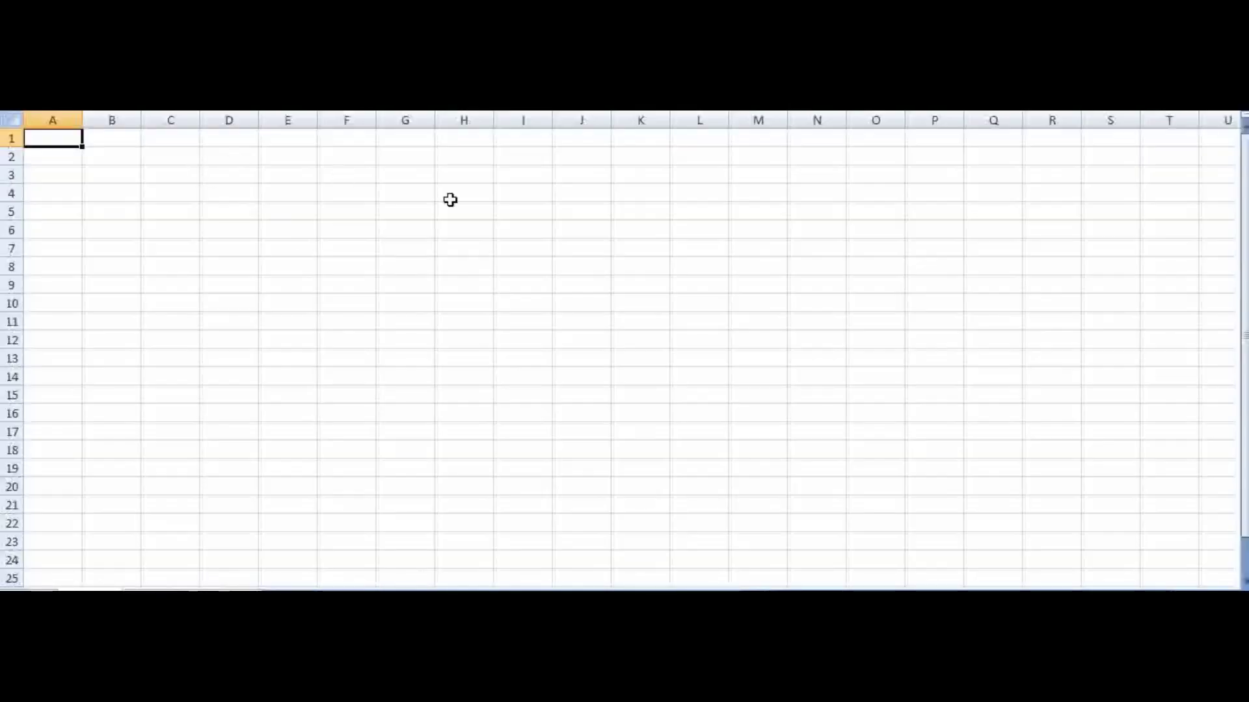
left_click(391, 224)
left_click(359, 229)
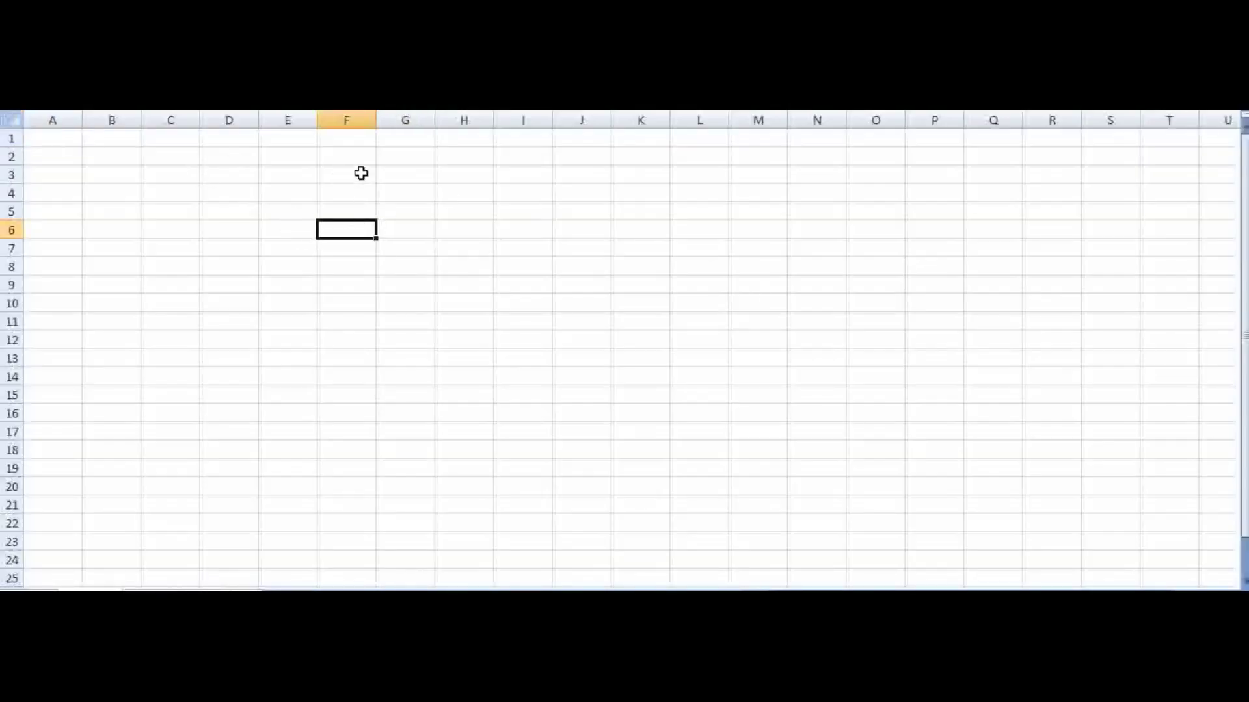
left_click(360, 173)
left_click(352, 196)
left_click(346, 229)
left_click(331, 299)
left_click_drag(354, 171, 346, 390)
left_click(423, 271)
left_click_drag(334, 176, 741, 187)
left_click(357, 287)
left_click_drag(337, 175, 314, 418)
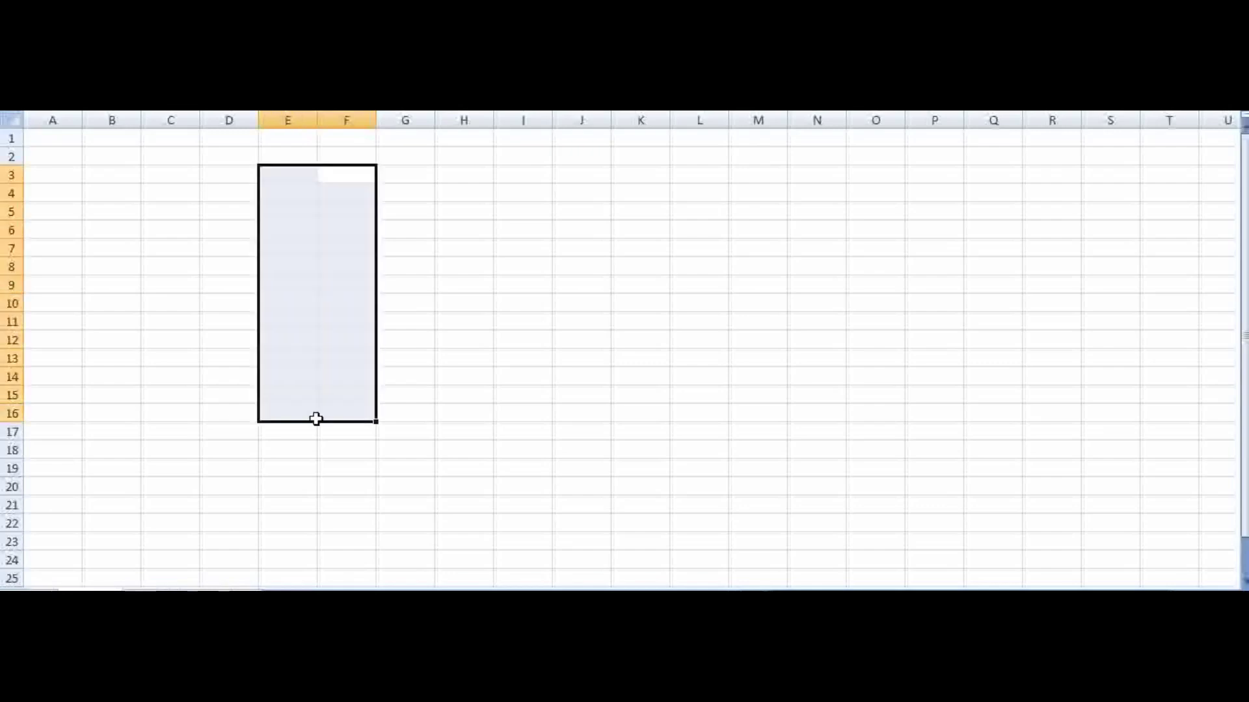
left_click(515, 432)
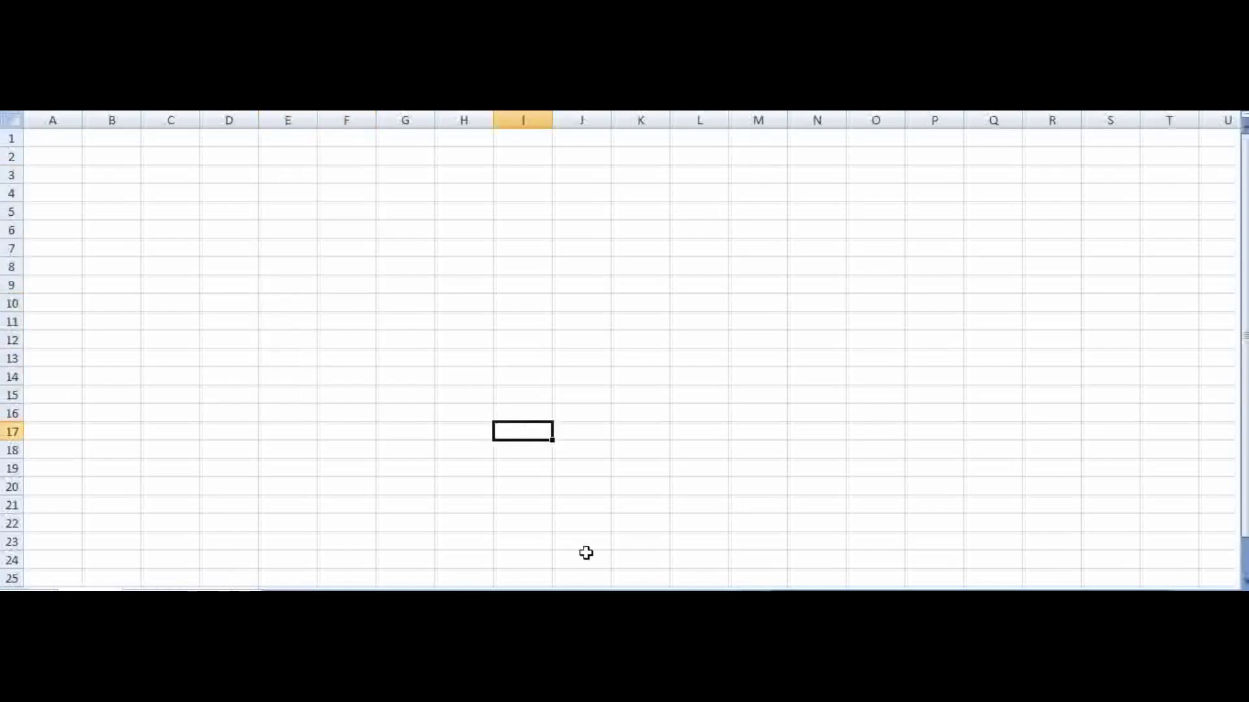
left_click(334, 265)
left_click(469, 325)
- Enter 68 in cell H11 and 8678 in cell H12
type("6")
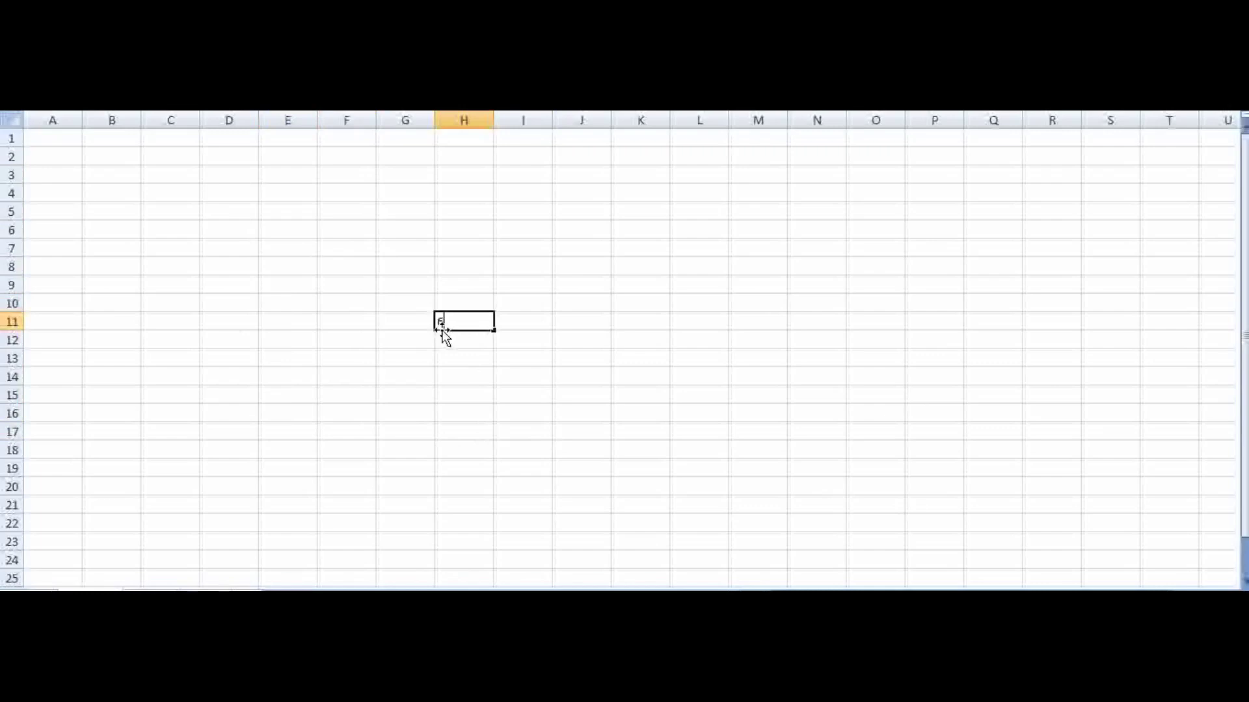
type("78")
key("Return")
type("8678")
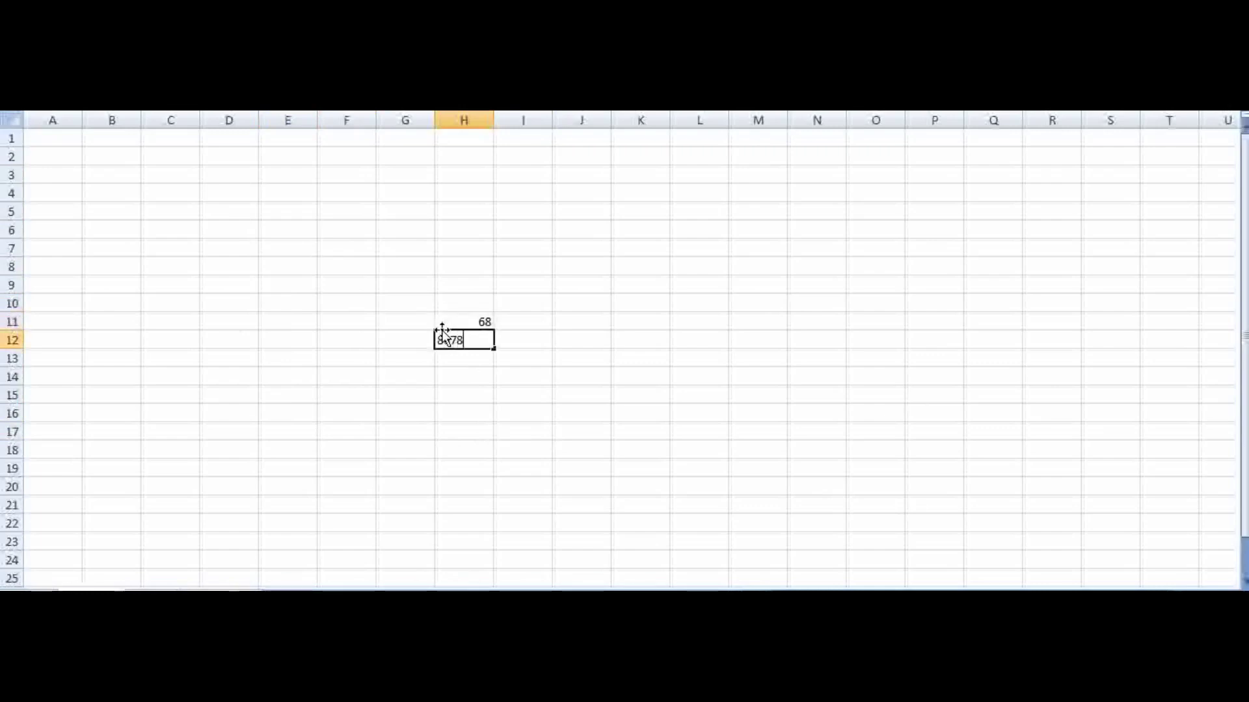
key("Return")
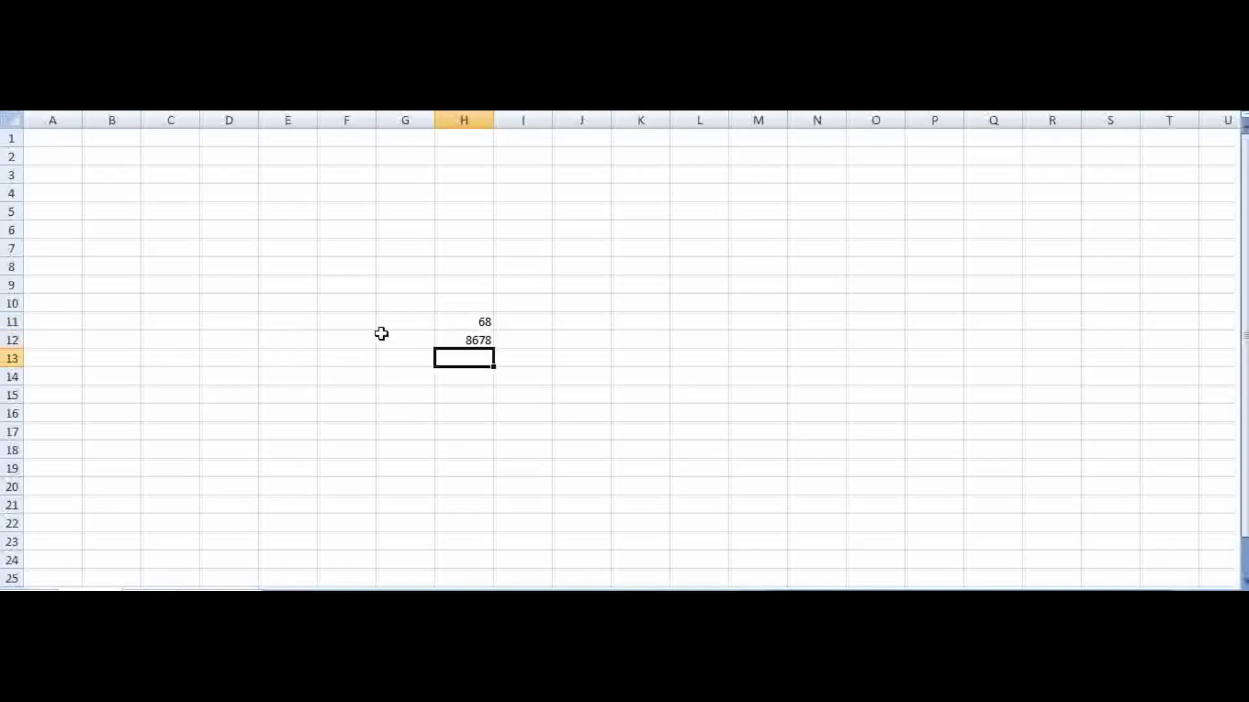
- Select the two numbers in H11:H12
left_click(459, 322)
left_click_drag(459, 322, 462, 339)
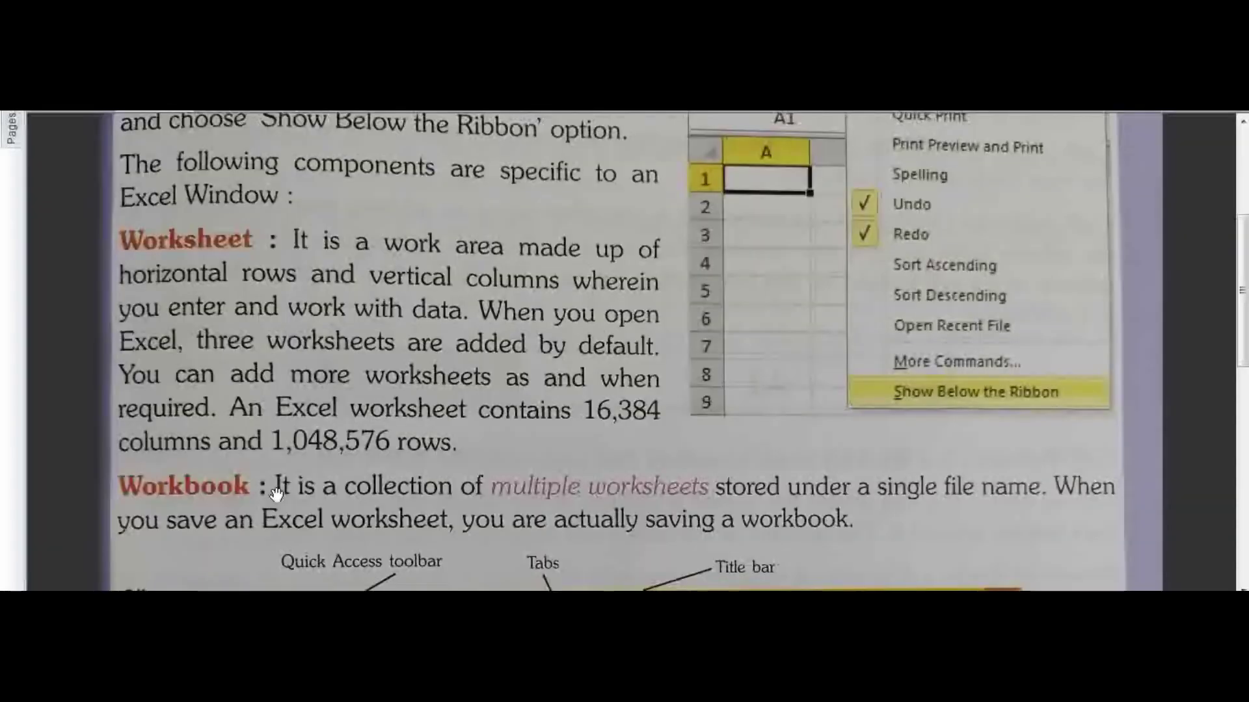
scroll(276, 494, "down", 3)
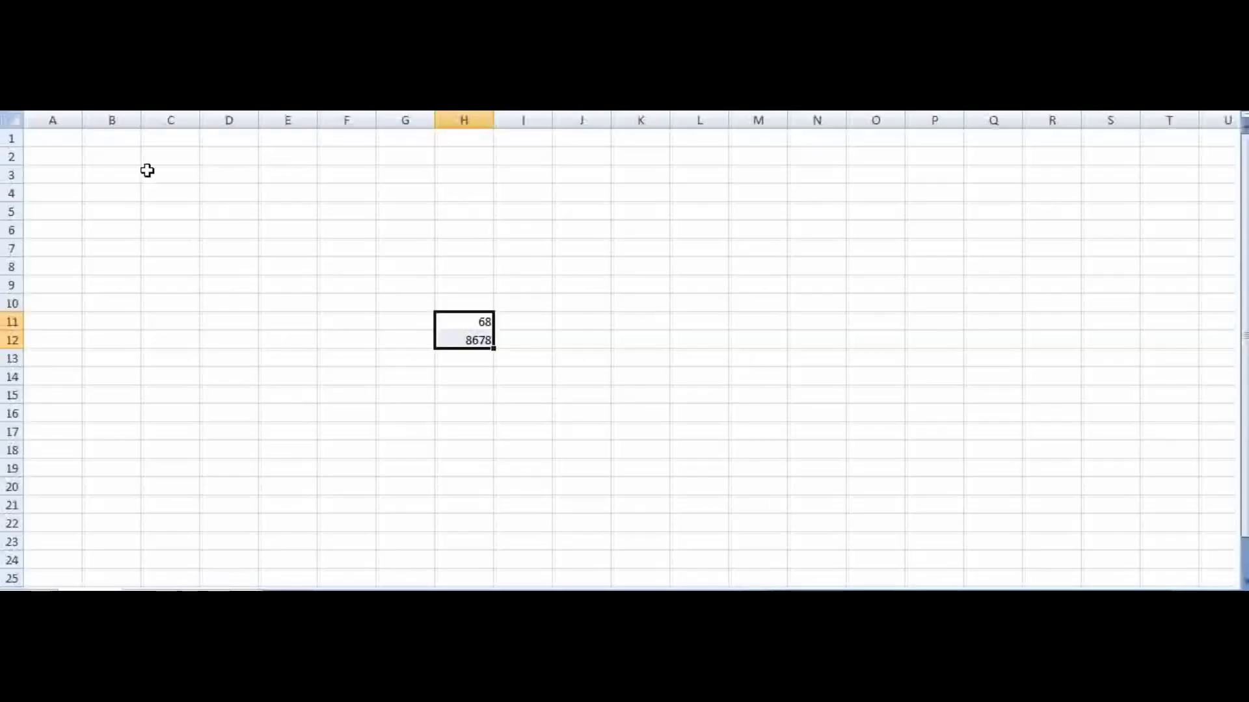
- Select a wide cell block starting at C3, then cells E18:E20, then cell I18
left_click_drag(146, 170, 1114, 175)
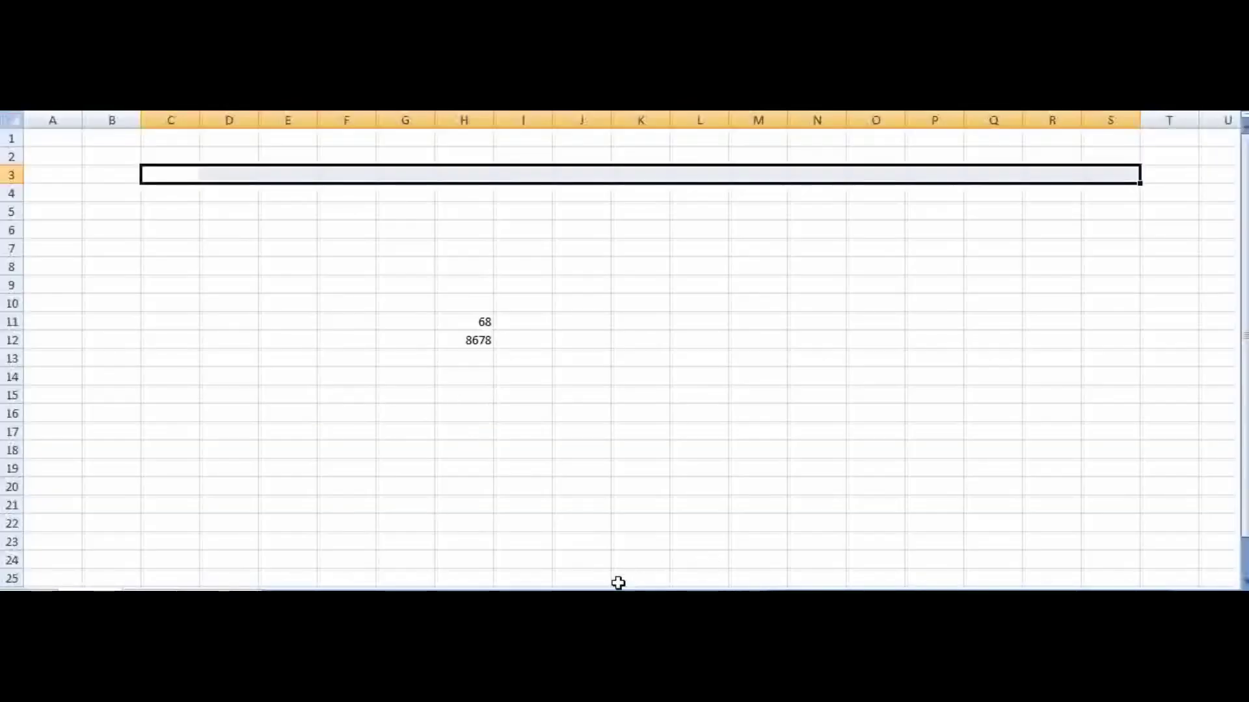
left_click_drag(298, 485, 313, 452)
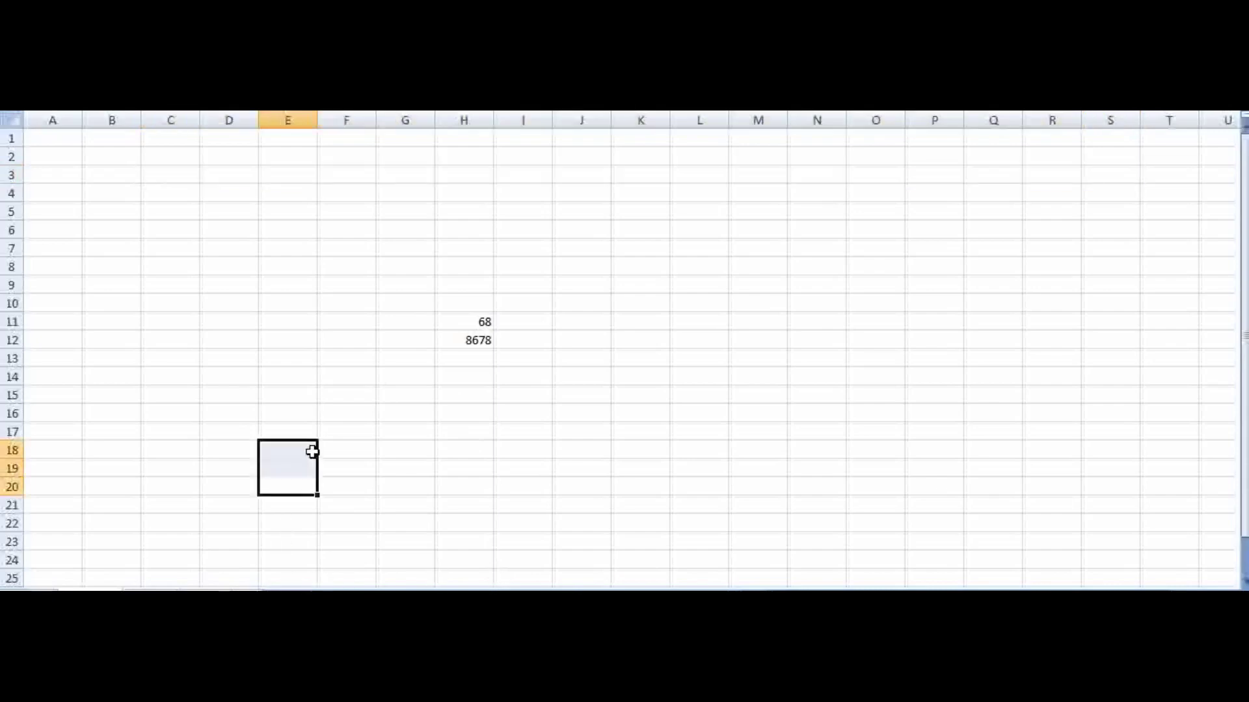
left_click(512, 443)
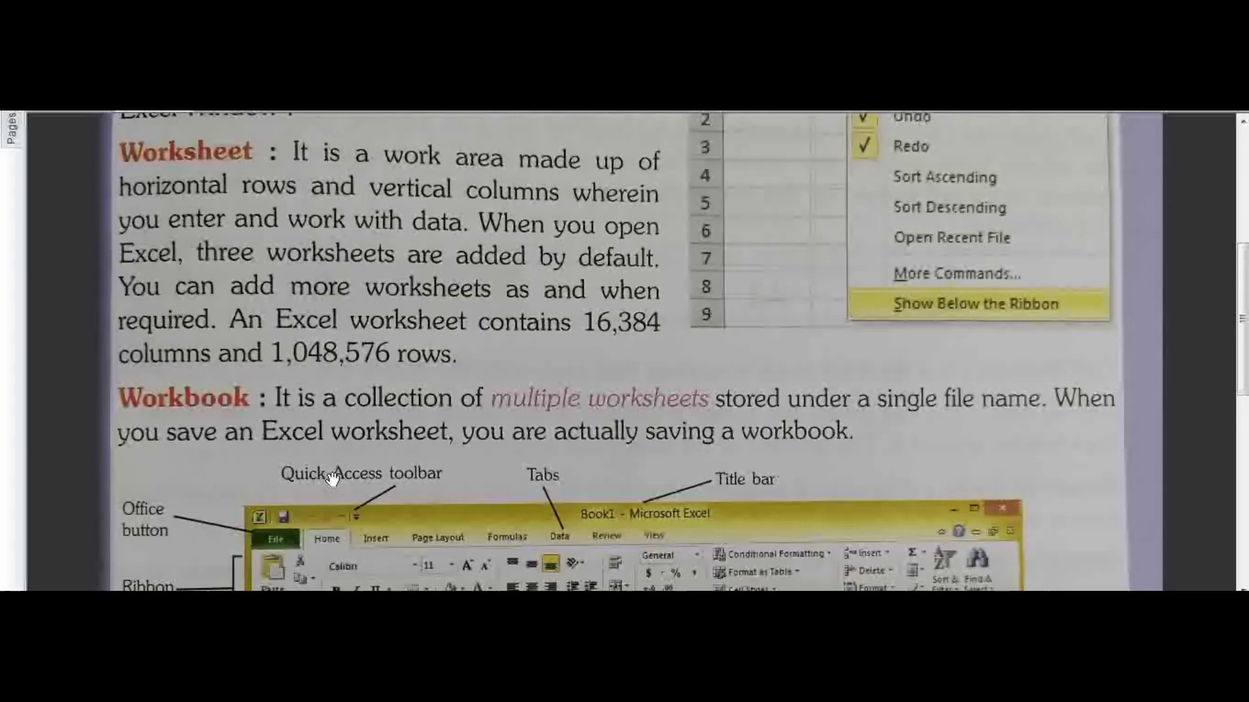
scroll(332, 478, "down", 8)
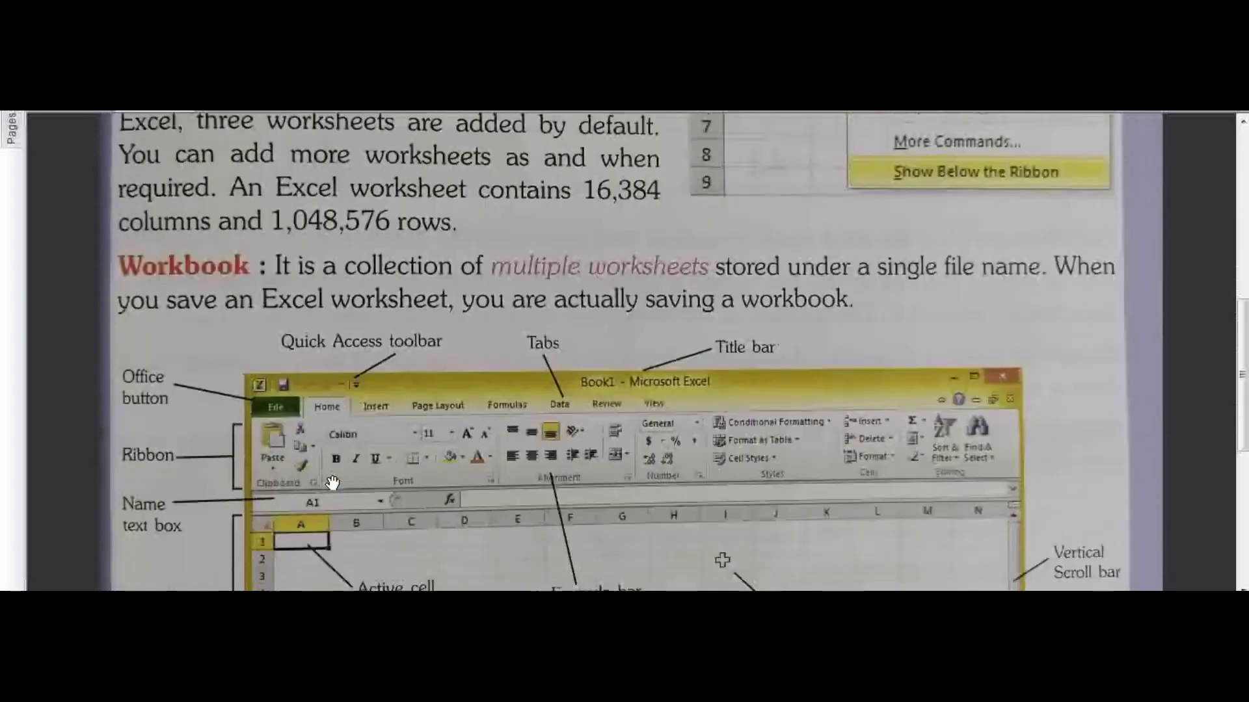
scroll(332, 482, "up", 4)
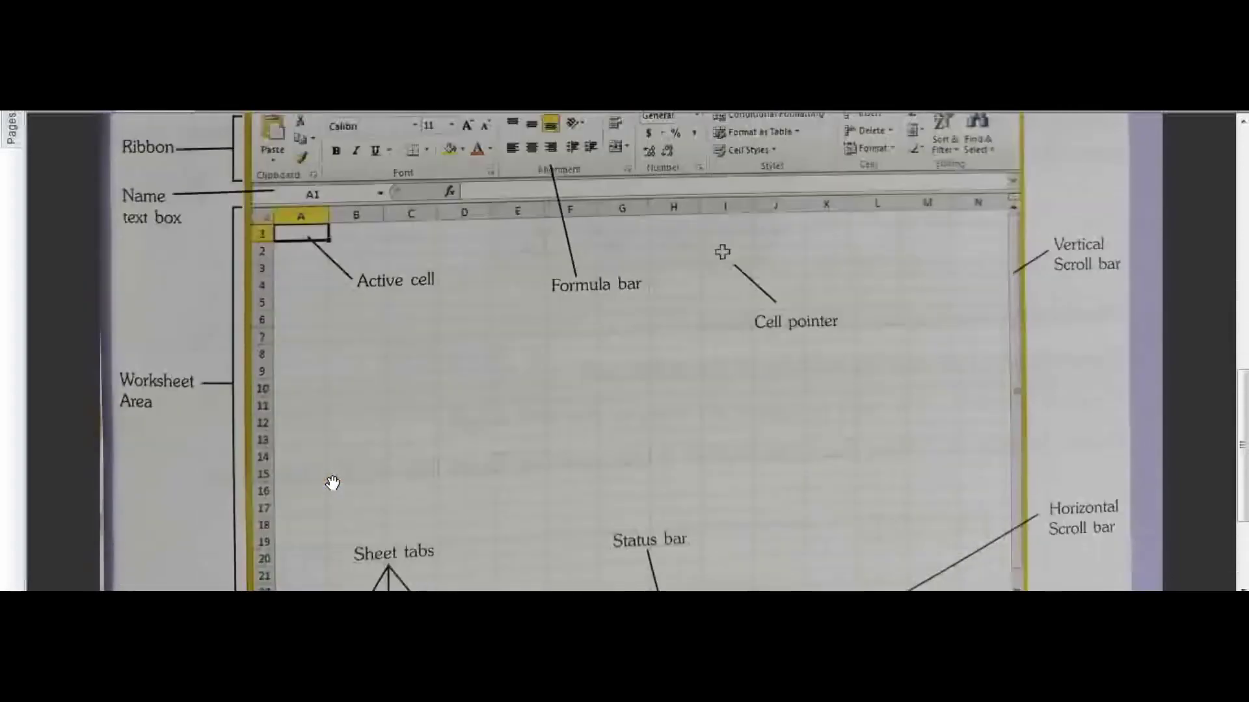
scroll(575, 543, "down", 4)
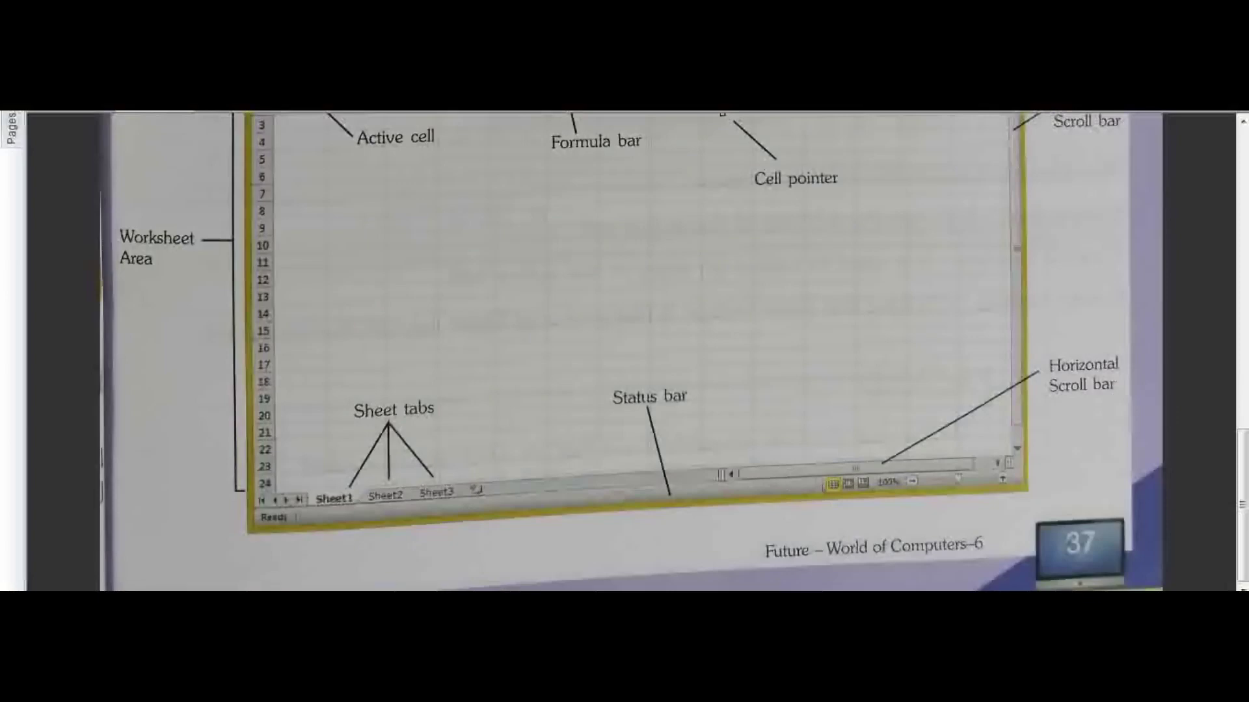
scroll(188, 572, "up", 3)
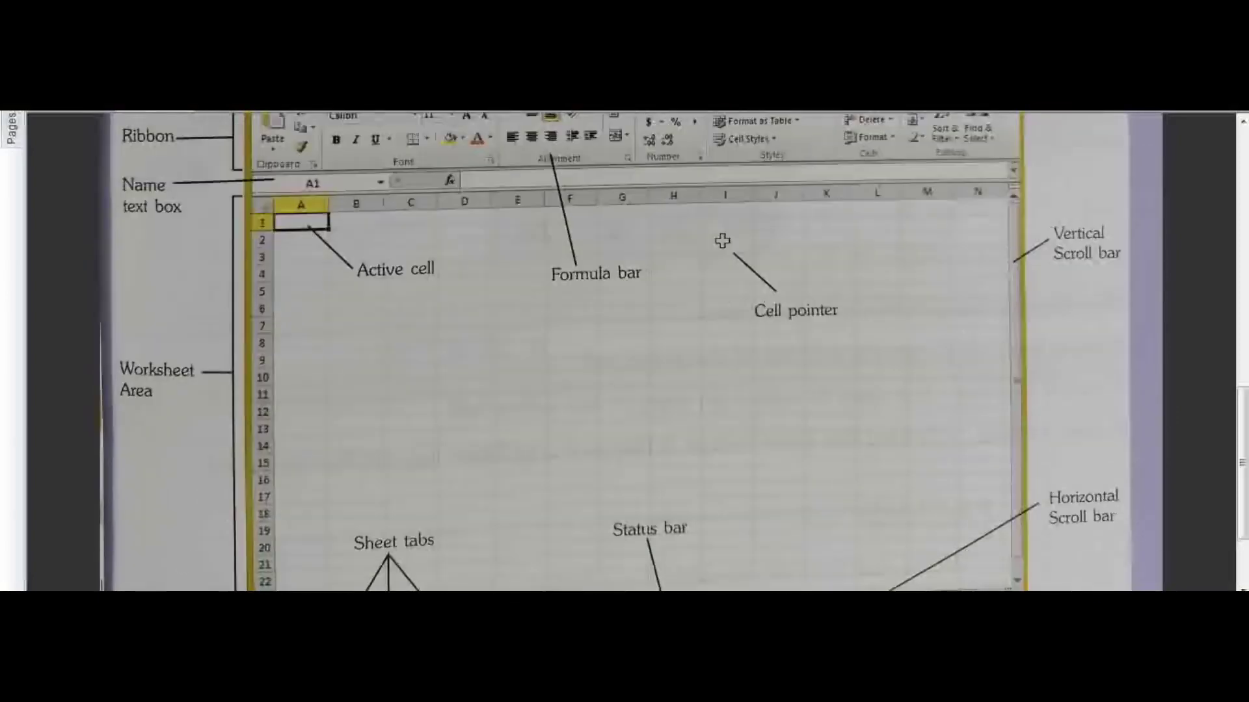
scroll(233, 410, "up", 3)
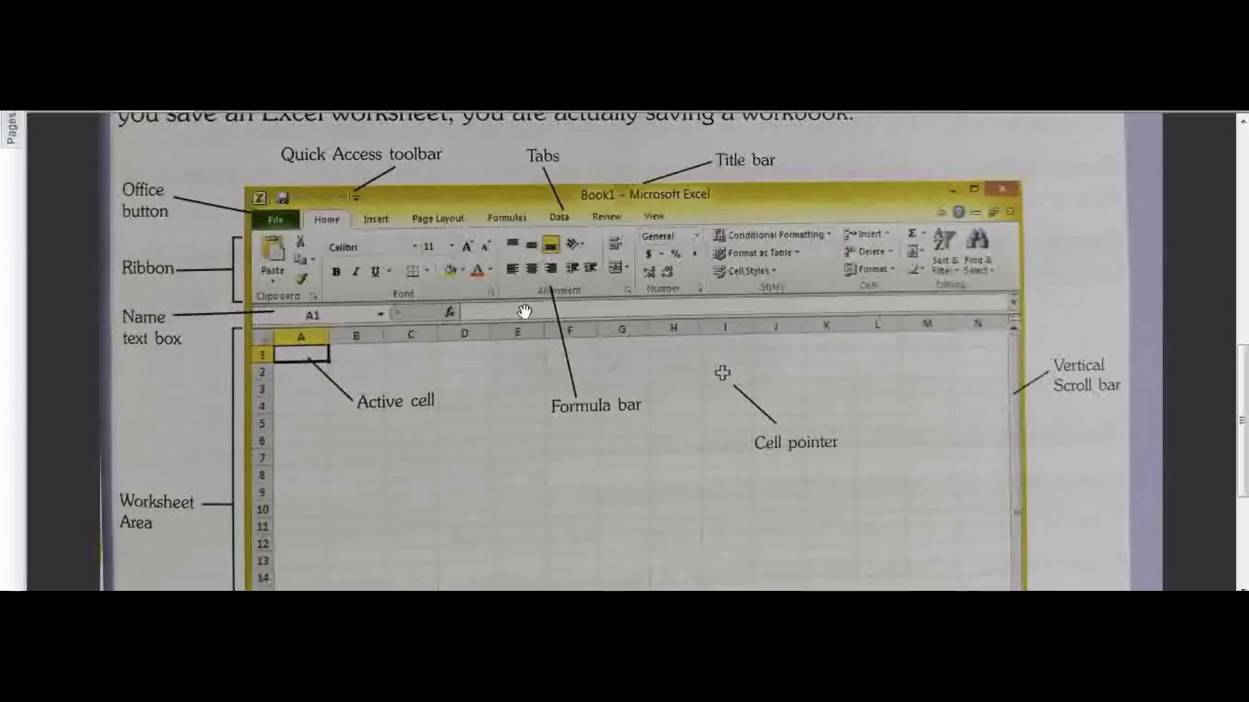
scroll(320, 497, "up", 3)
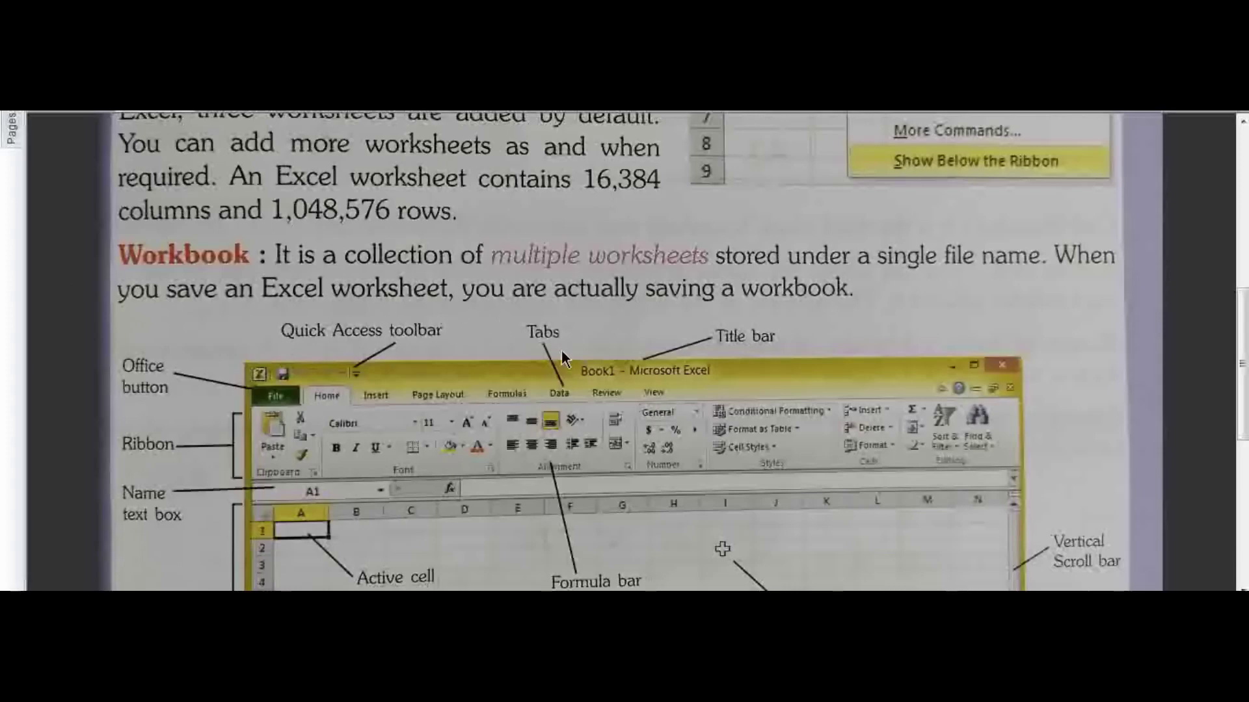
scroll(468, 546, "down", 3)
scroll(248, 425, "down", 5)
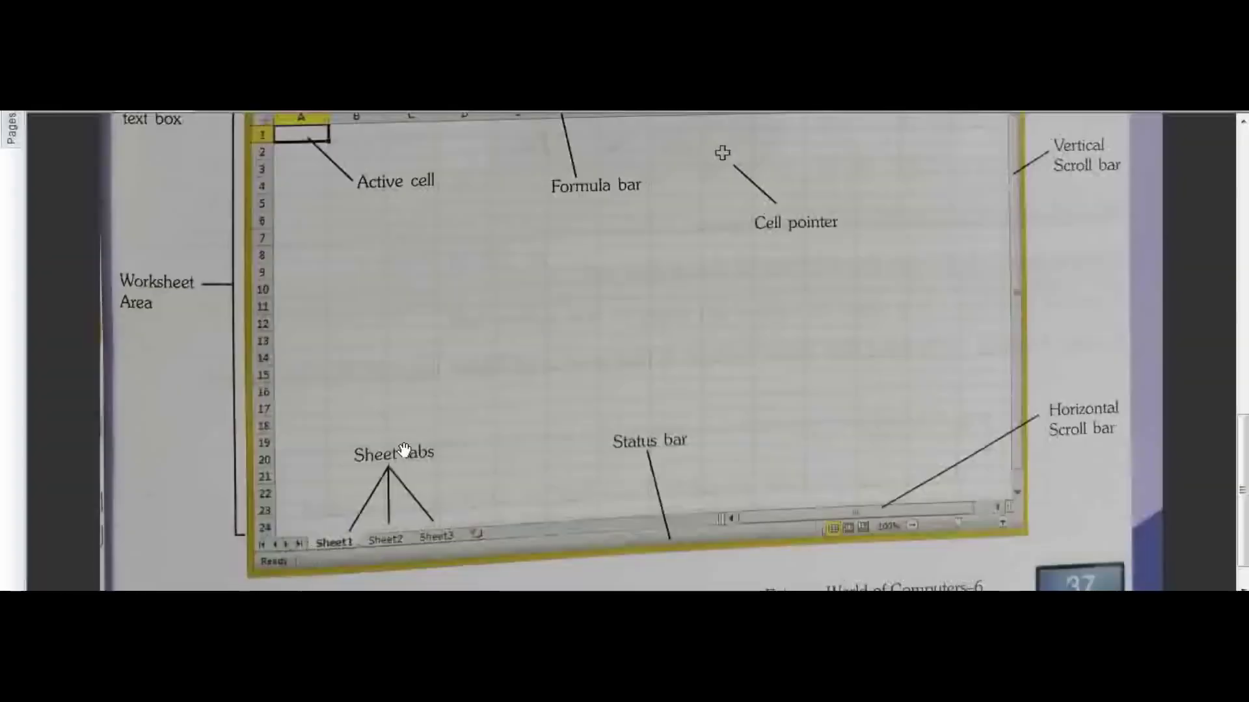
scroll(376, 474, "down", 1)
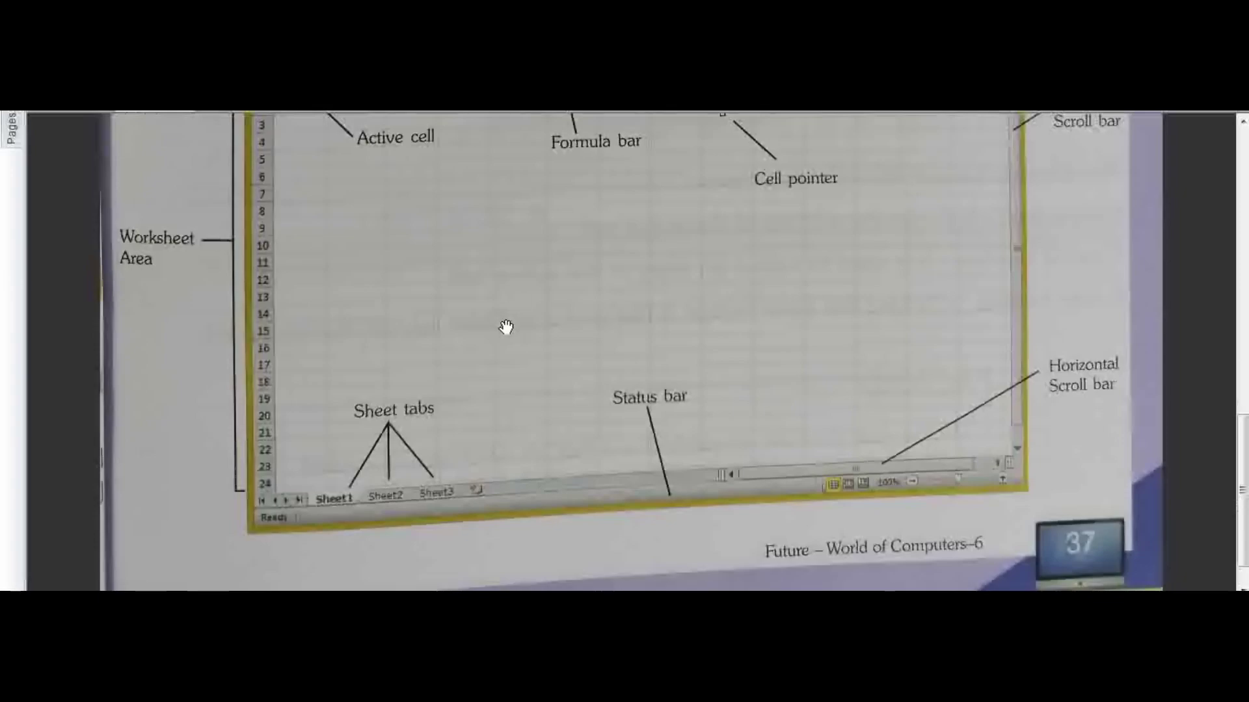
scroll(505, 326, "up", 8)
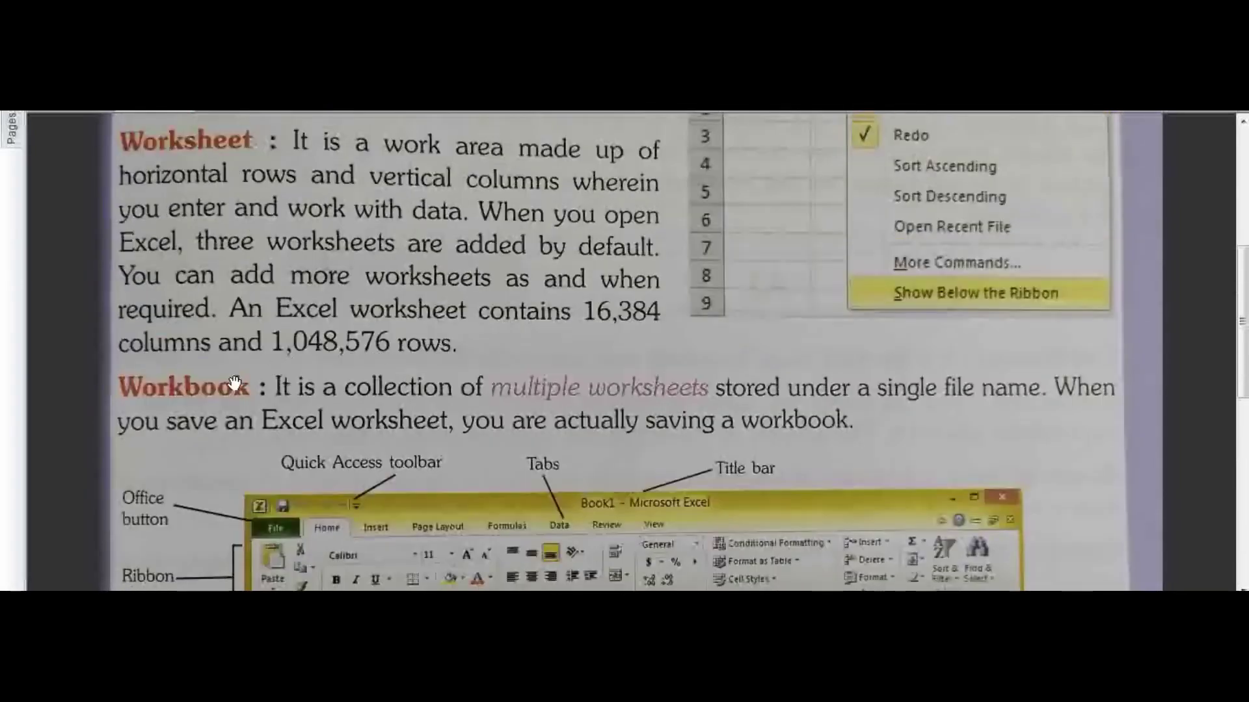
scroll(264, 394, "down", 3)
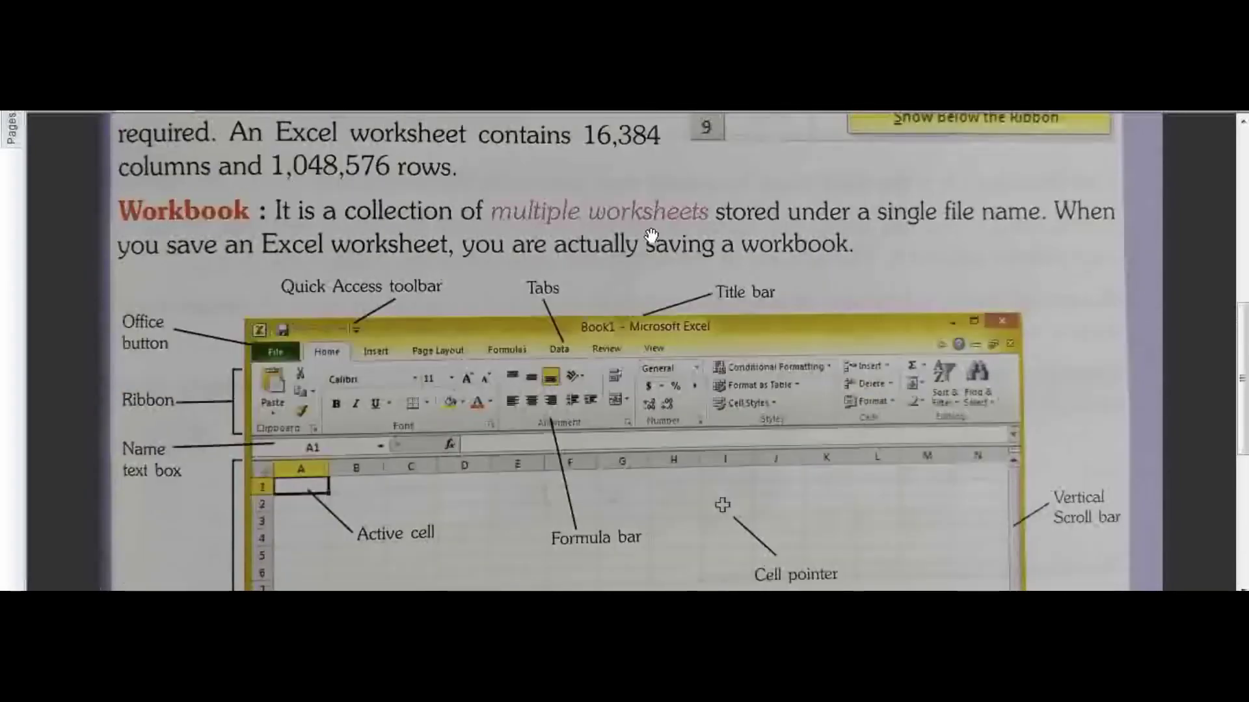
scroll(237, 112, "up", 3)
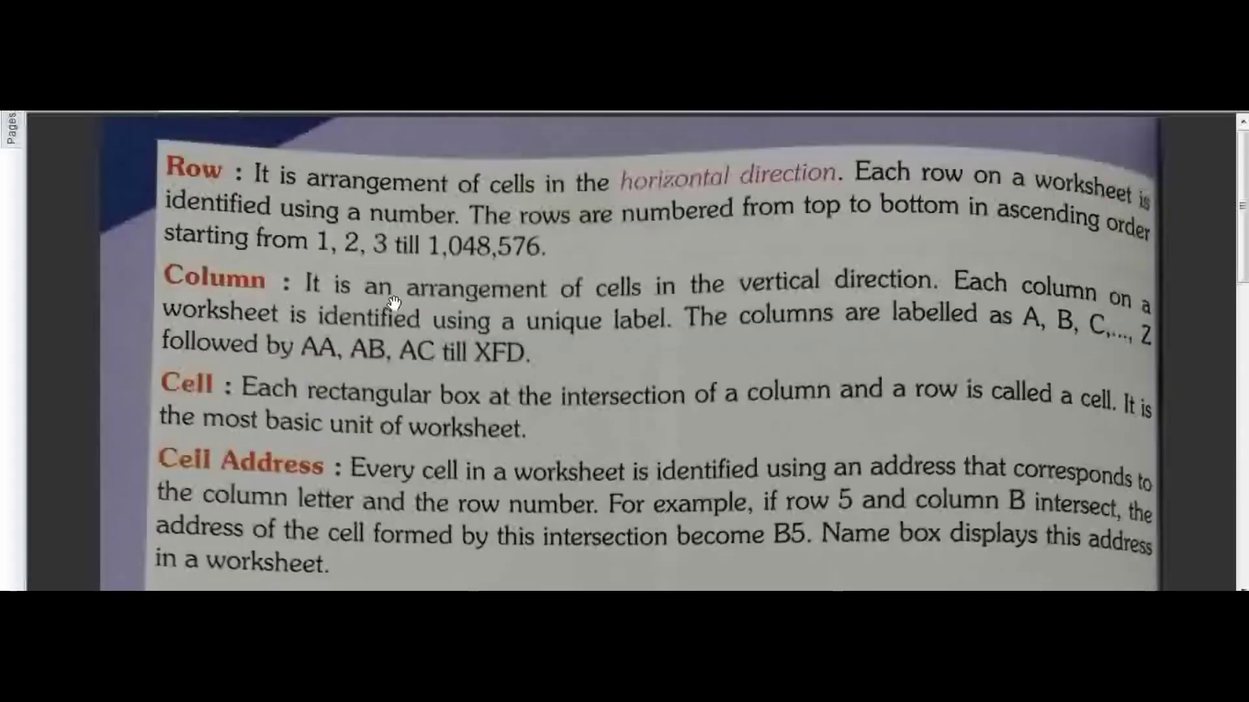
scroll(394, 303, "down", 10)
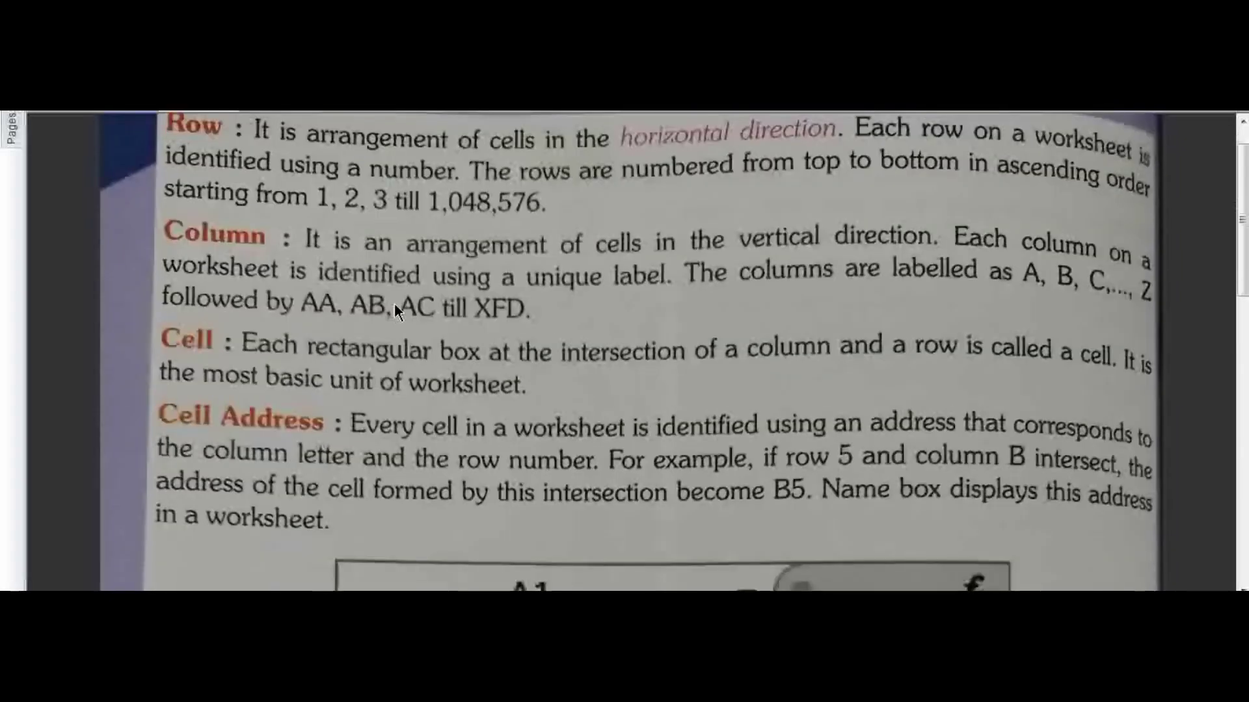
scroll(394, 303, "up", 10)
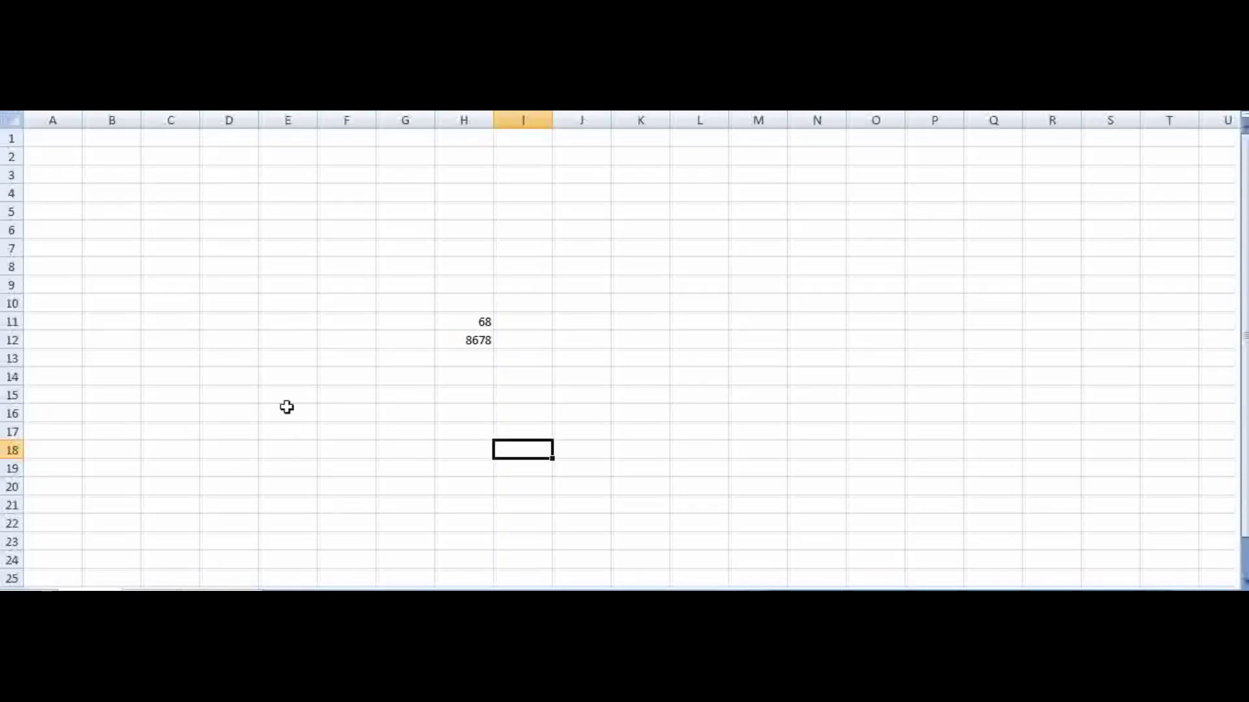
left_click_drag(286, 212, 719, 201)
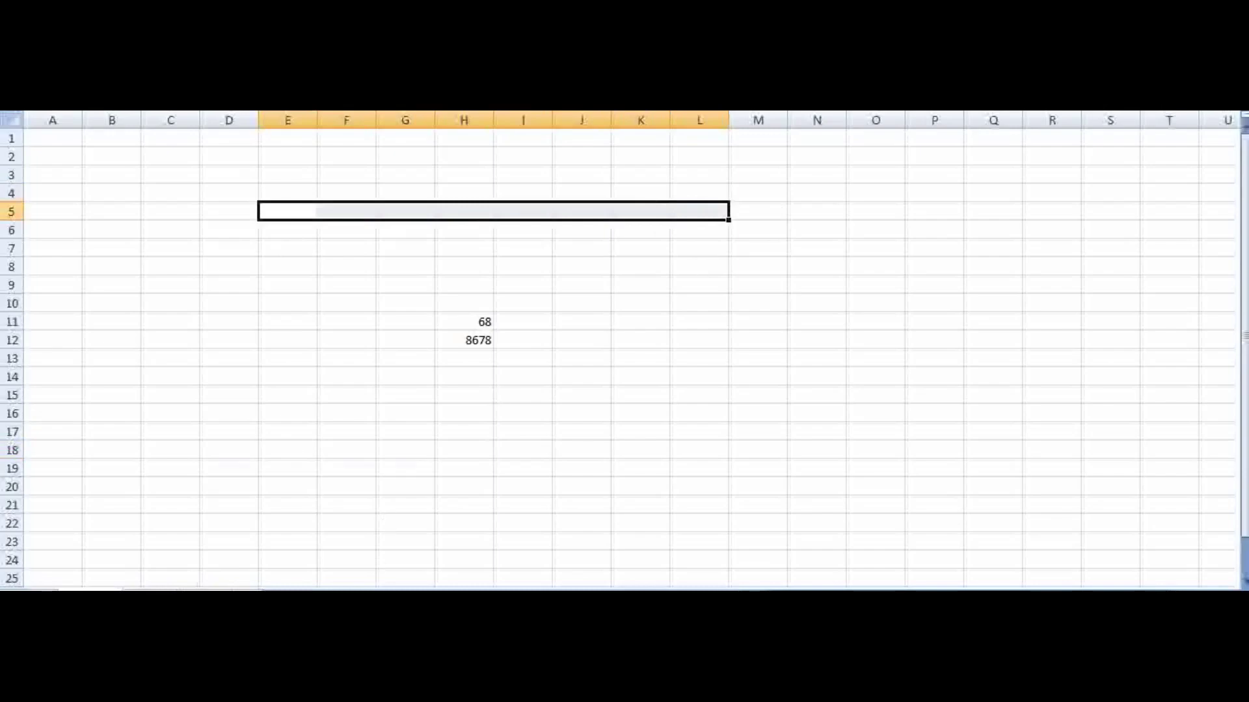
left_click(298, 572)
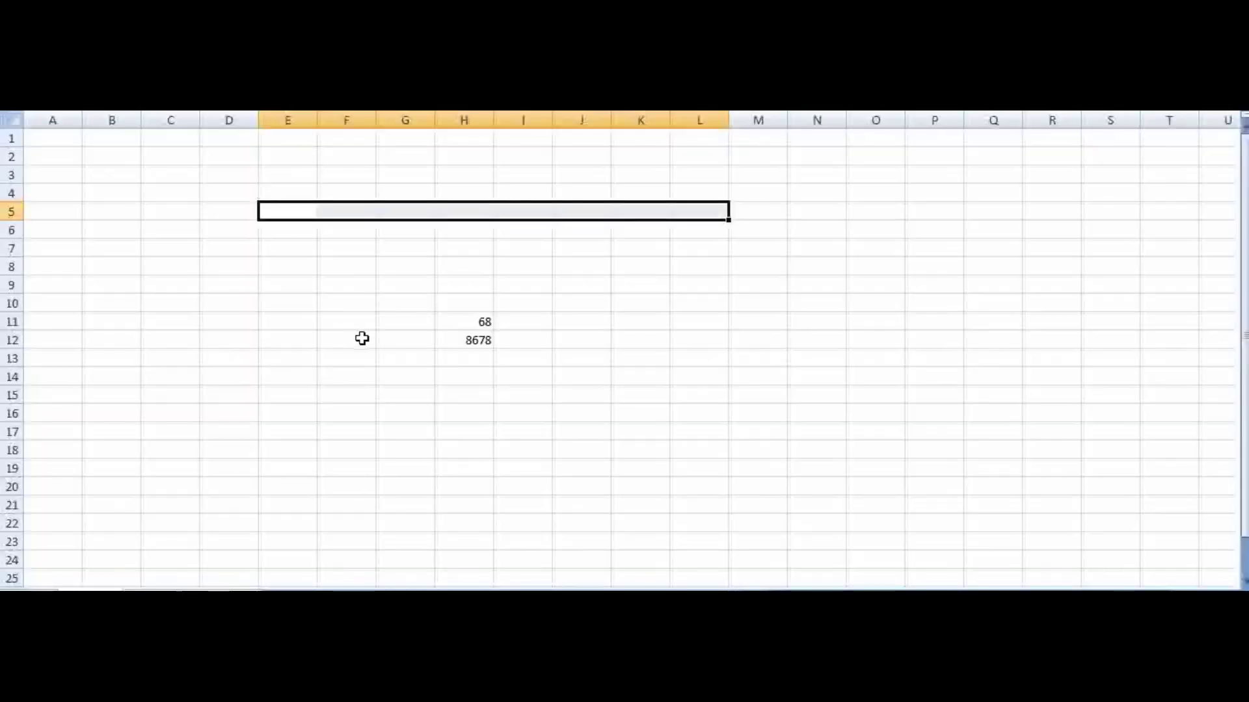
left_click(361, 339)
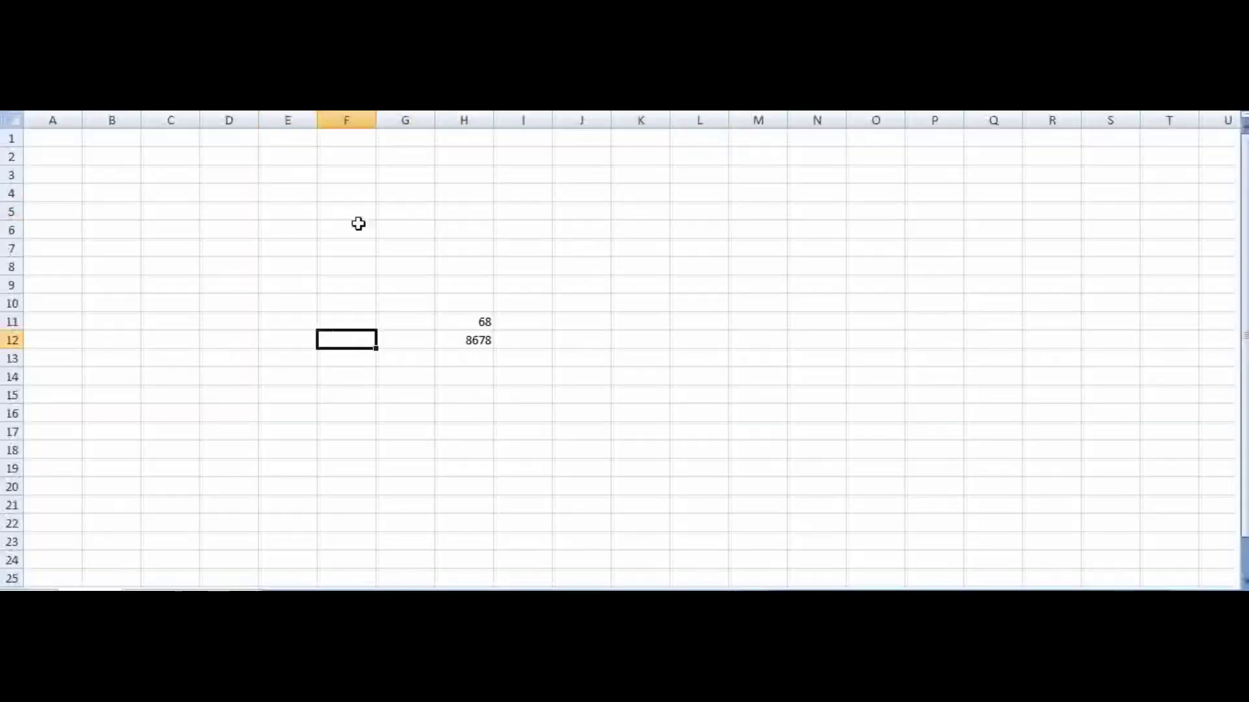
left_click(370, 192)
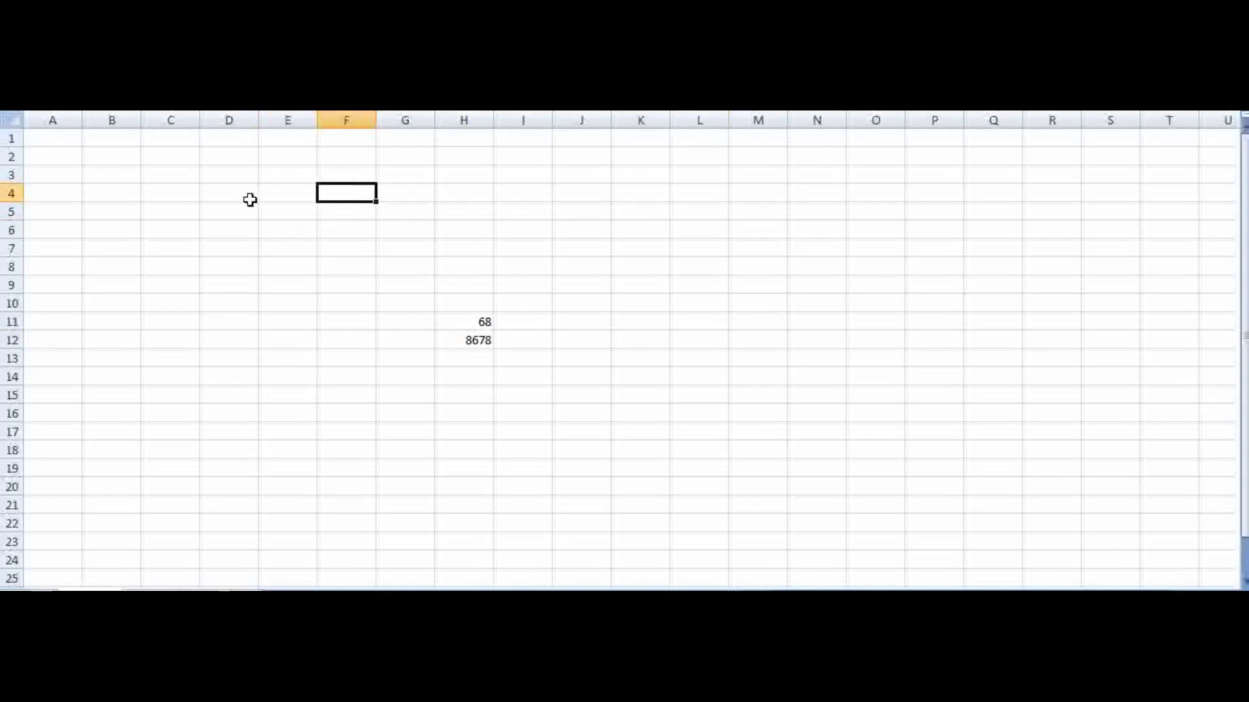
- Select rows 1 through 5 one after another by their row headers
left_click(9, 138)
left_click(12, 157)
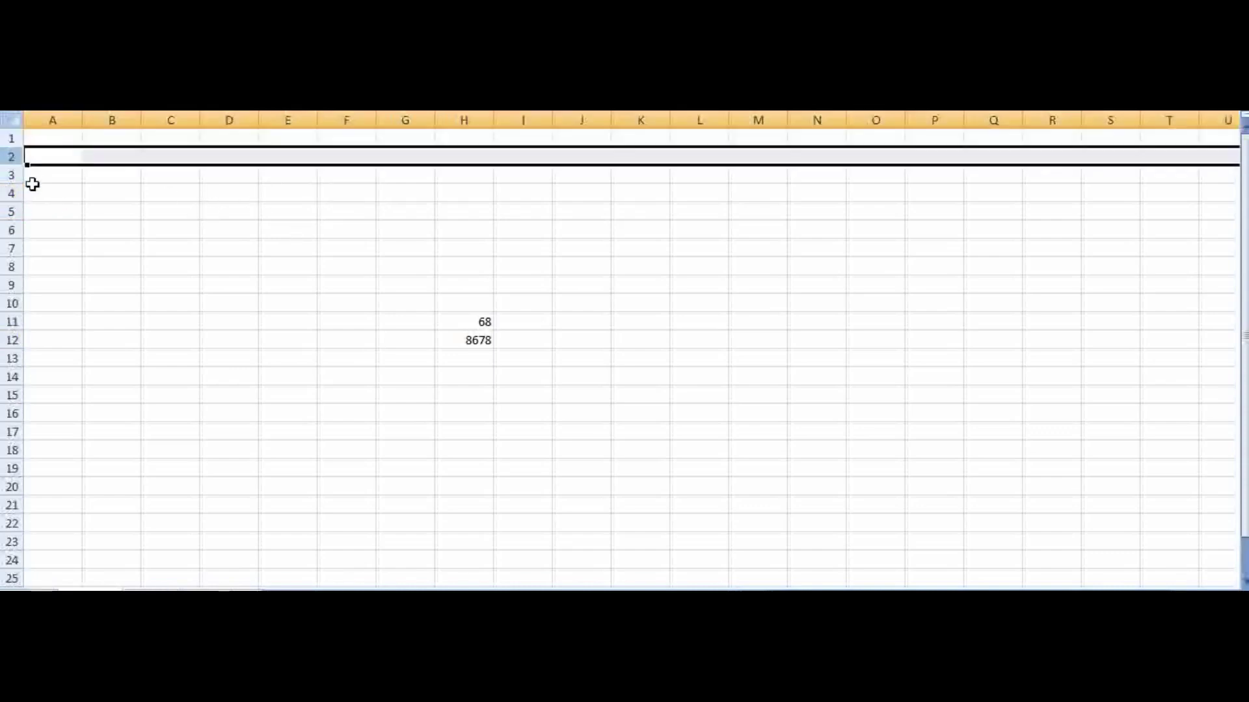
left_click(8, 175)
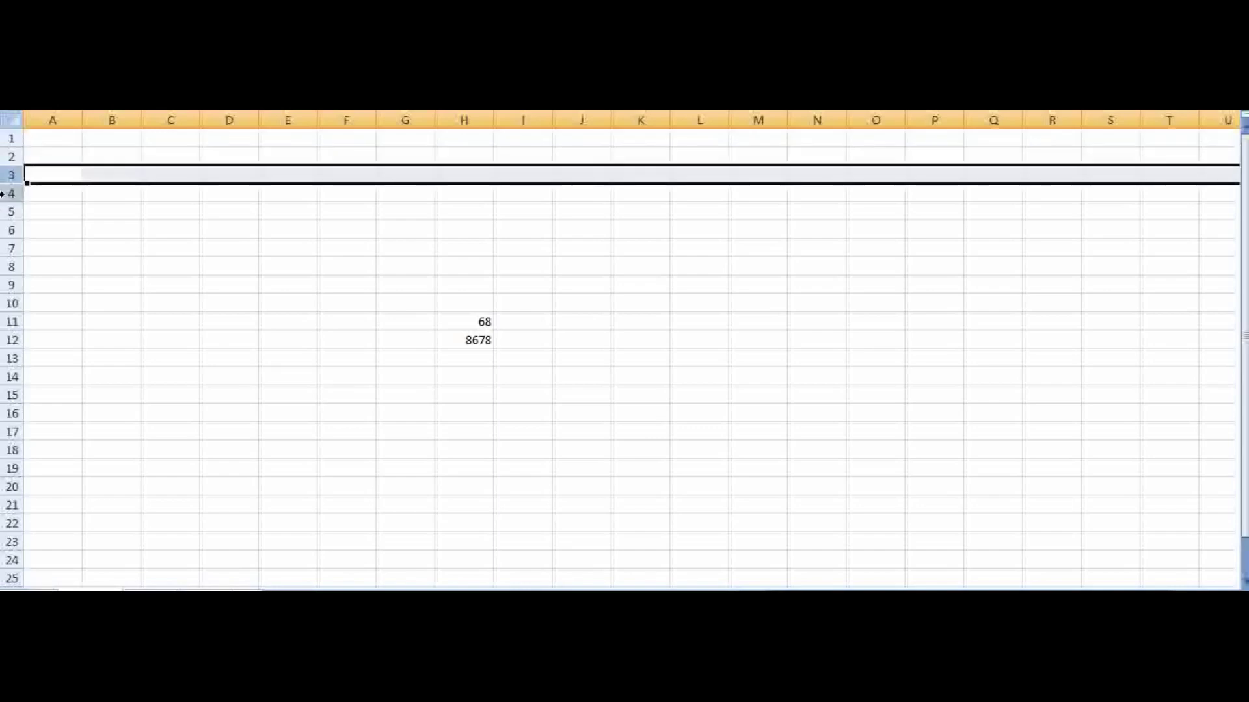
left_click(4, 194)
left_click(3, 212)
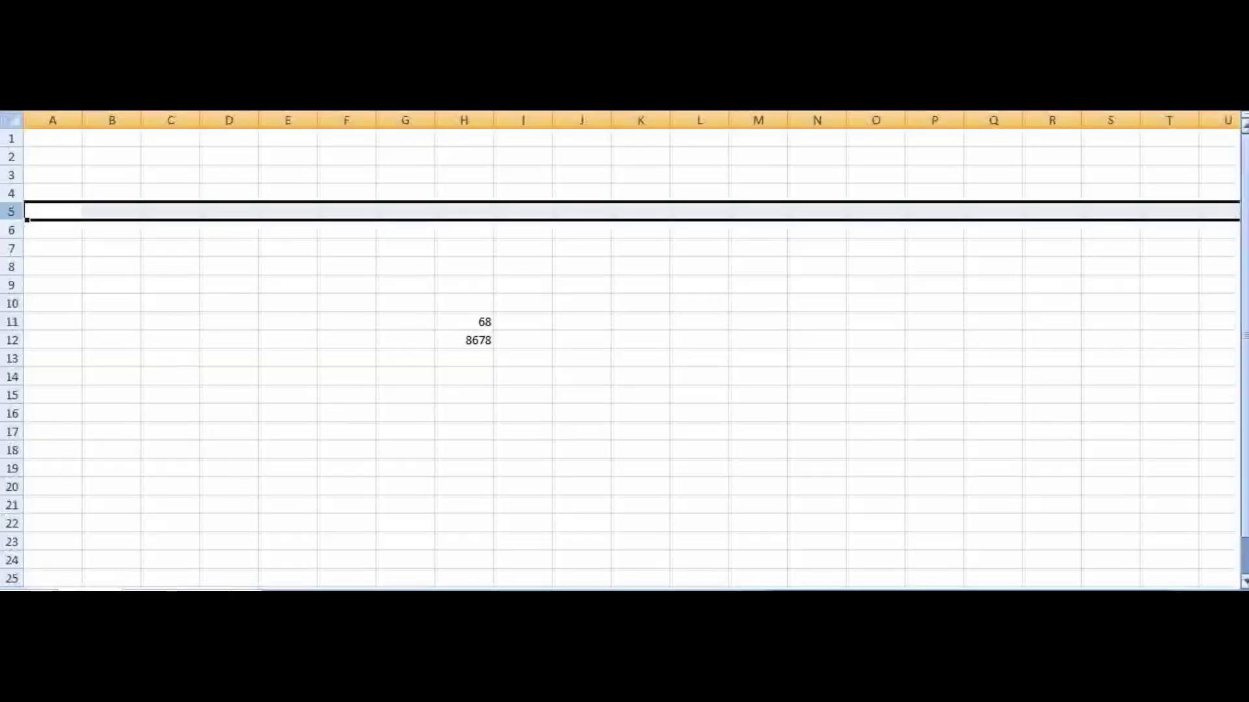
- Select rows 1–17, make B20 active, and switch to the textbook page on rows, columns and cells
left_click_drag(1237, 345, 1226, 520)
scroll(625, 358, "down", 20)
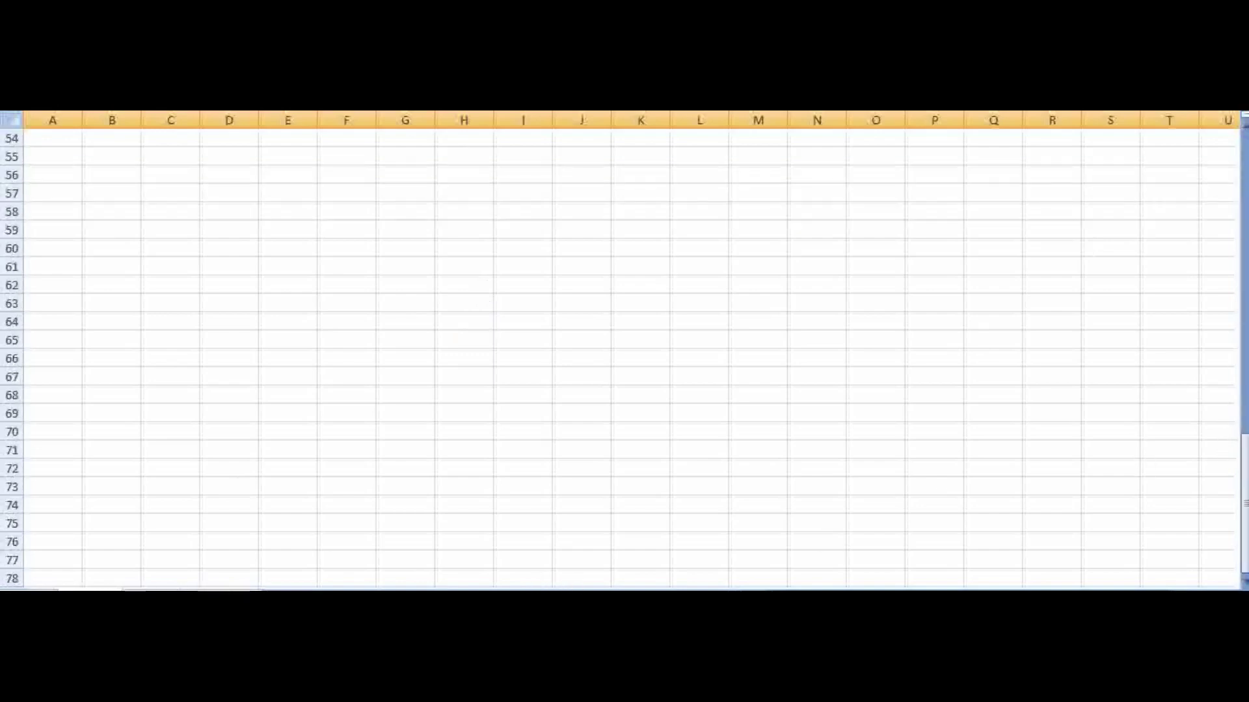
scroll(1216, 501, "down", 20)
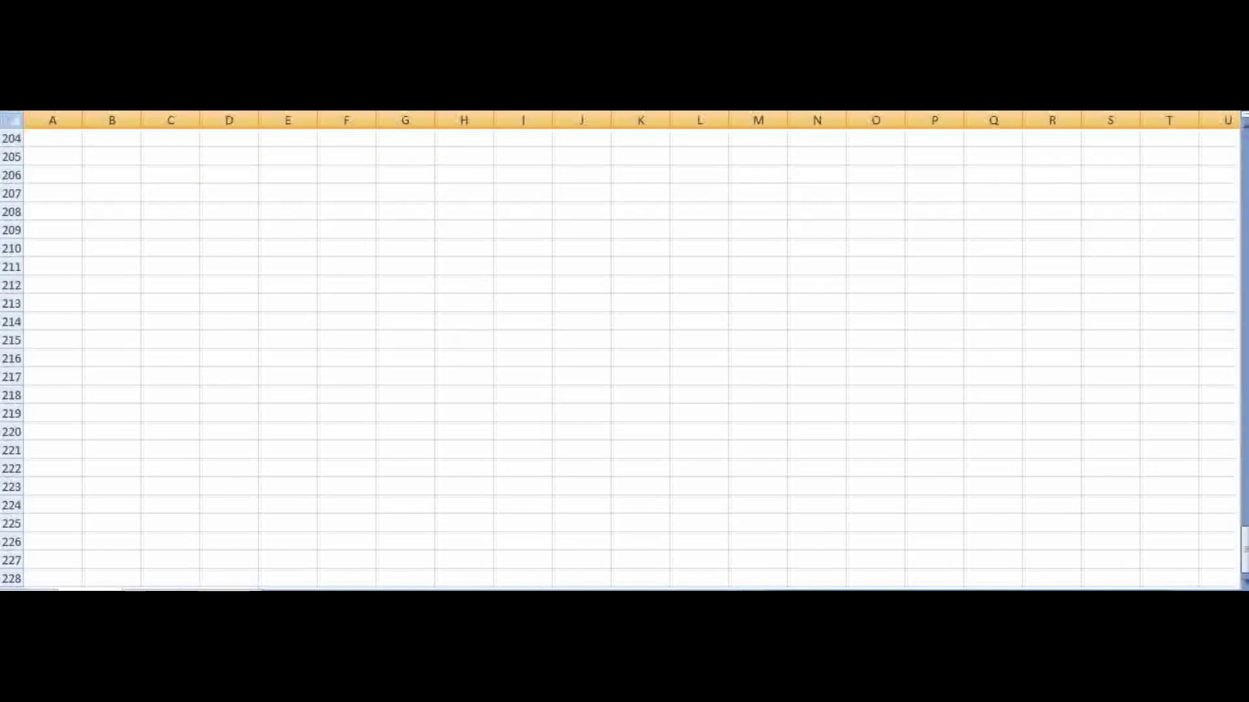
left_click_drag(1244, 562, 1243, 540)
left_click(143, 285)
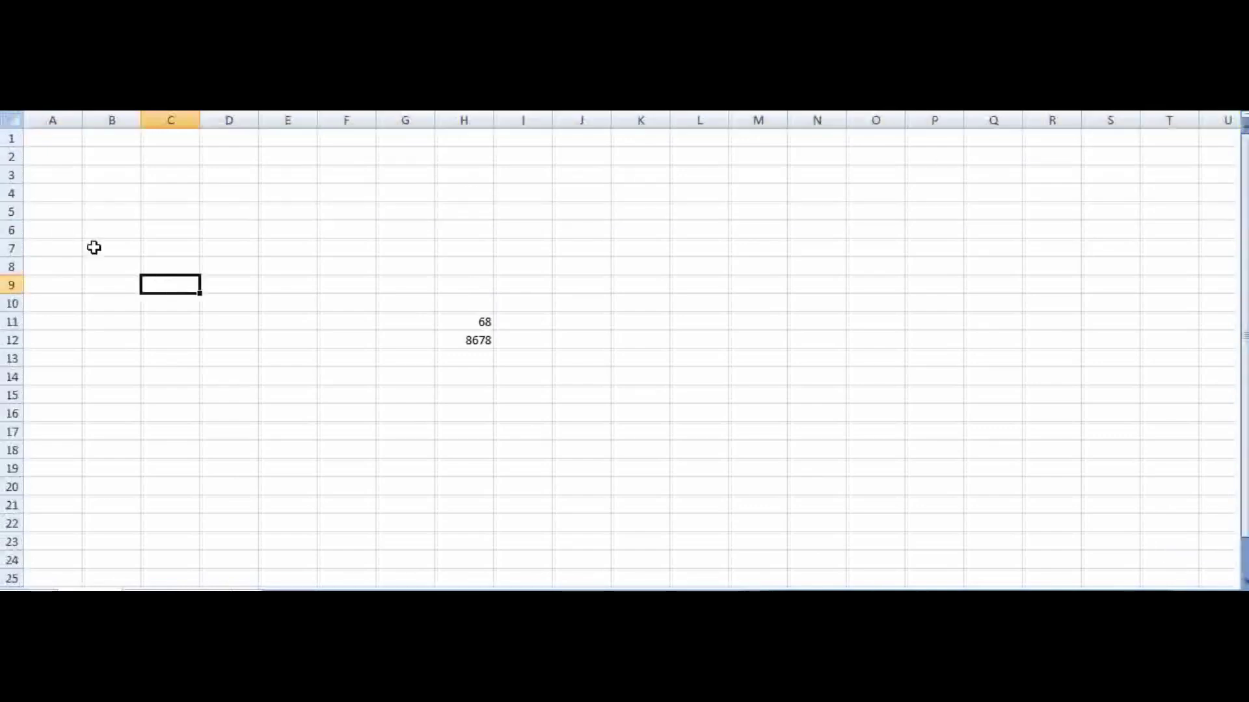
left_click_drag(9, 138, 10, 439)
left_click(134, 484)
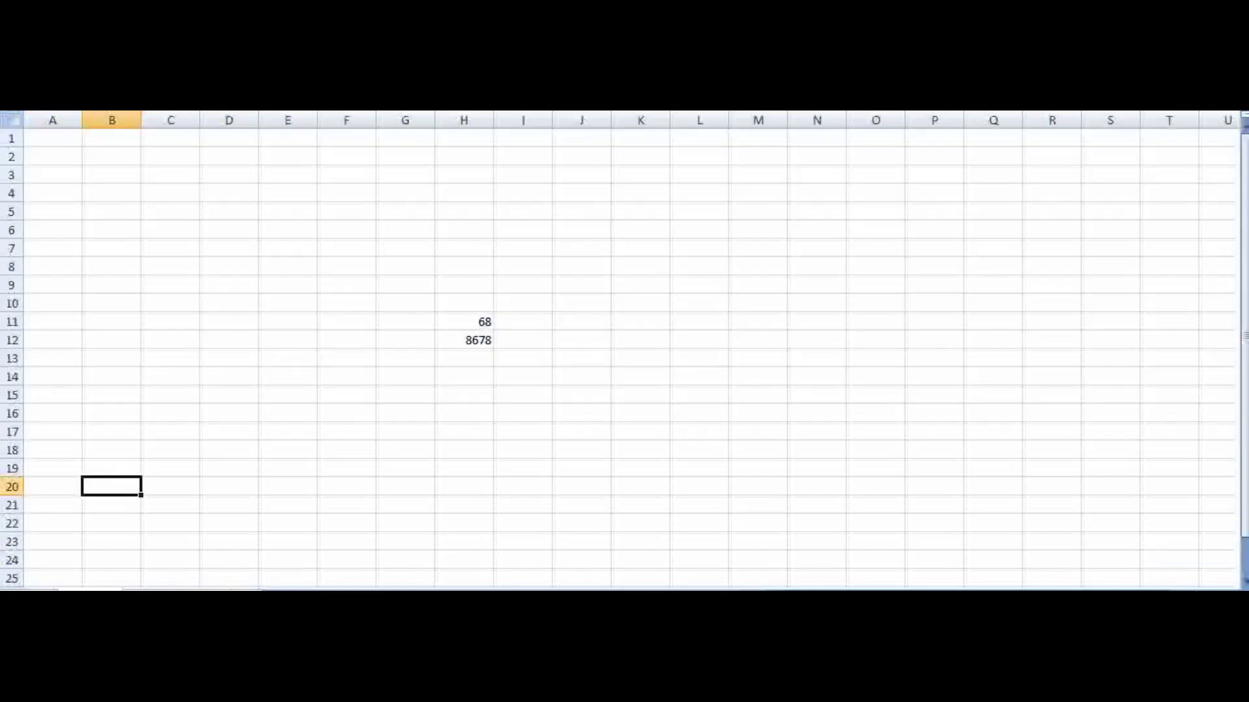
key("alt+Tab")
scroll(236, 404, "down", 1)
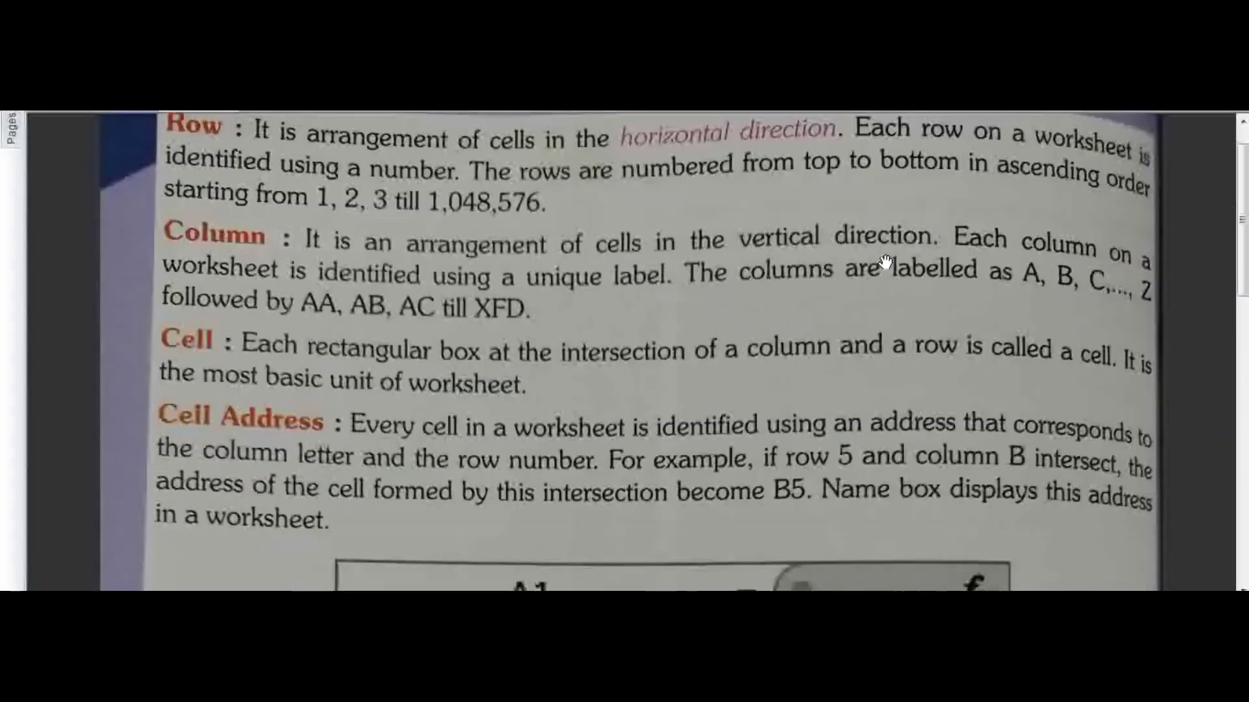
- Return to the worksheet, select columns A through J, then select cell N12
key("alt+Tab")
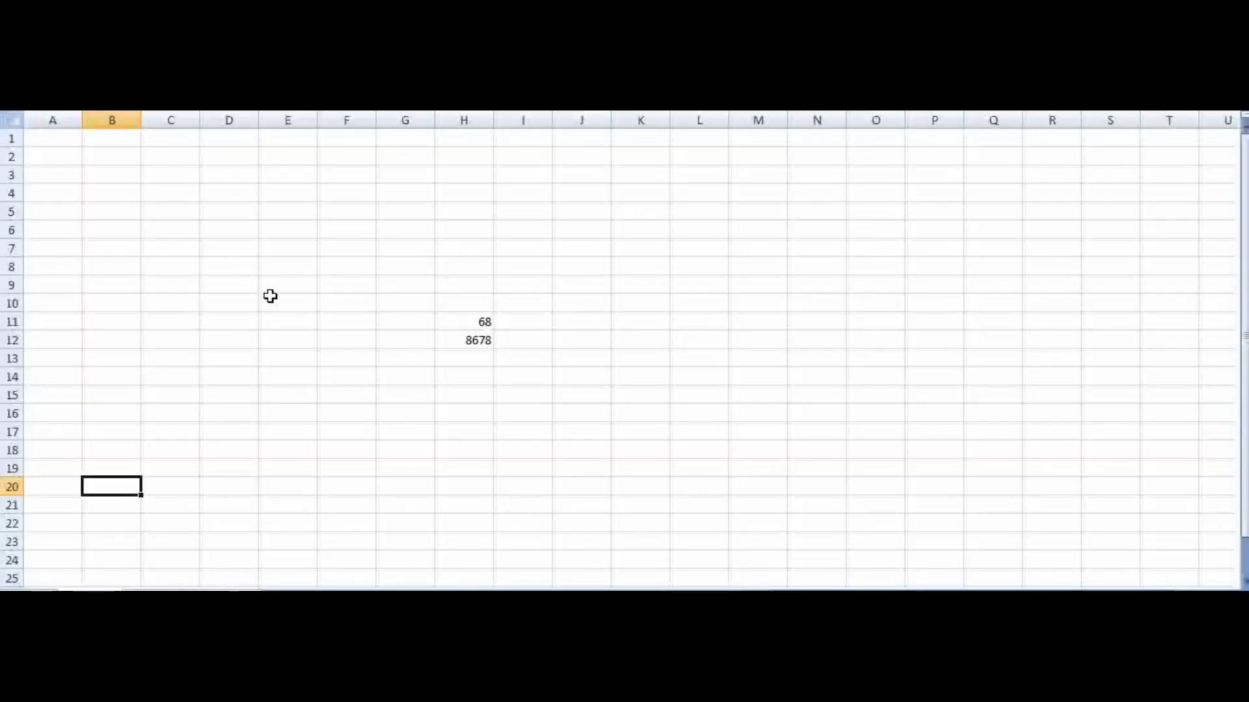
left_click_drag(63, 112, 673, 120)
left_click(797, 340)
- Select columns E, F and G in turn, then go to the textbook PDF
left_click(299, 116)
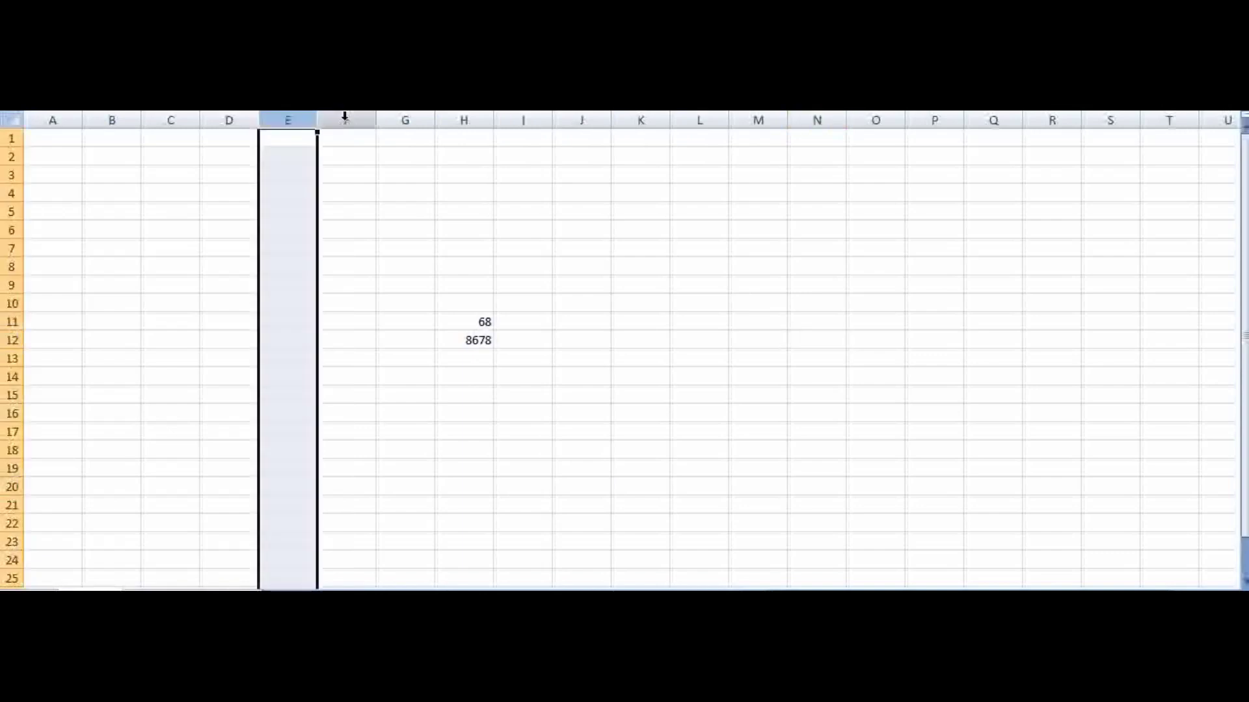
left_click(345, 117)
left_click(418, 118)
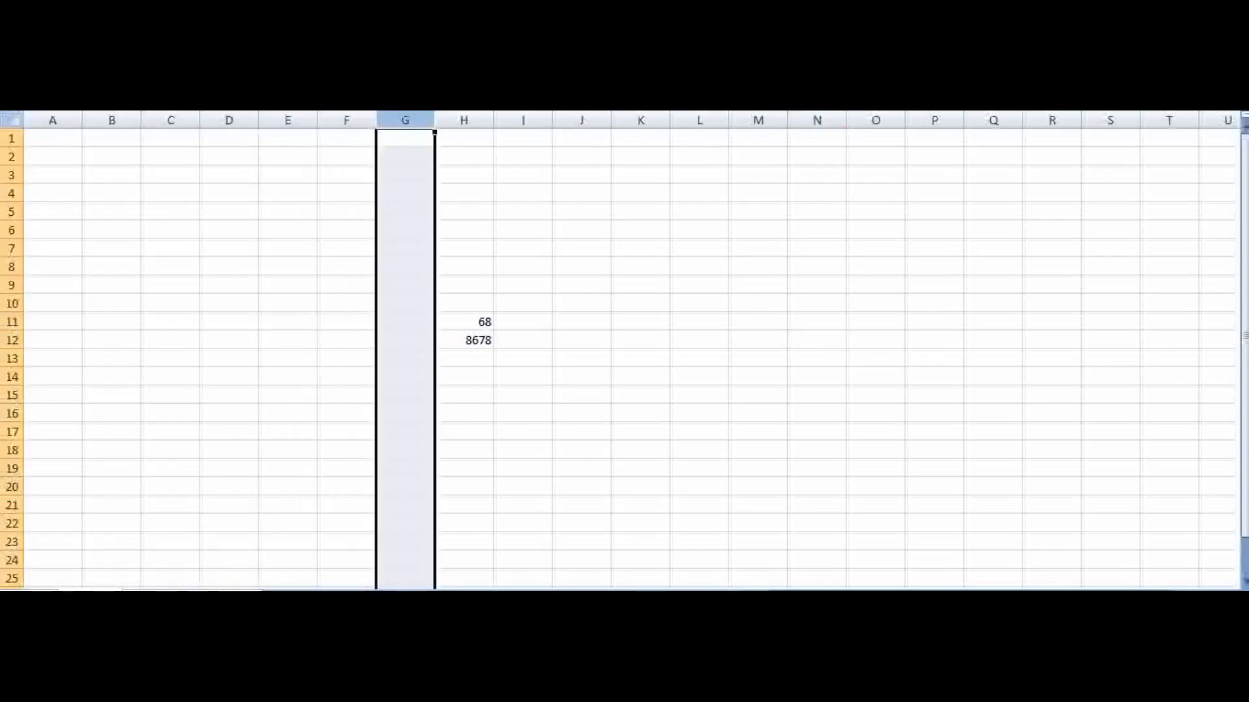
mouse_move(291, 592)
left_click(319, 573)
left_click(927, 288)
key("Right")
key("Right")
key("Right")
key("Right")
key("Right")
key("Right")
key("Right")
key("Right")
key("Right")
key("Right")
key("Right")
key("Right")
key("Right")
key("Right")
key("Right")
key("Right")
key("Right")
key("Right")
key("Right")
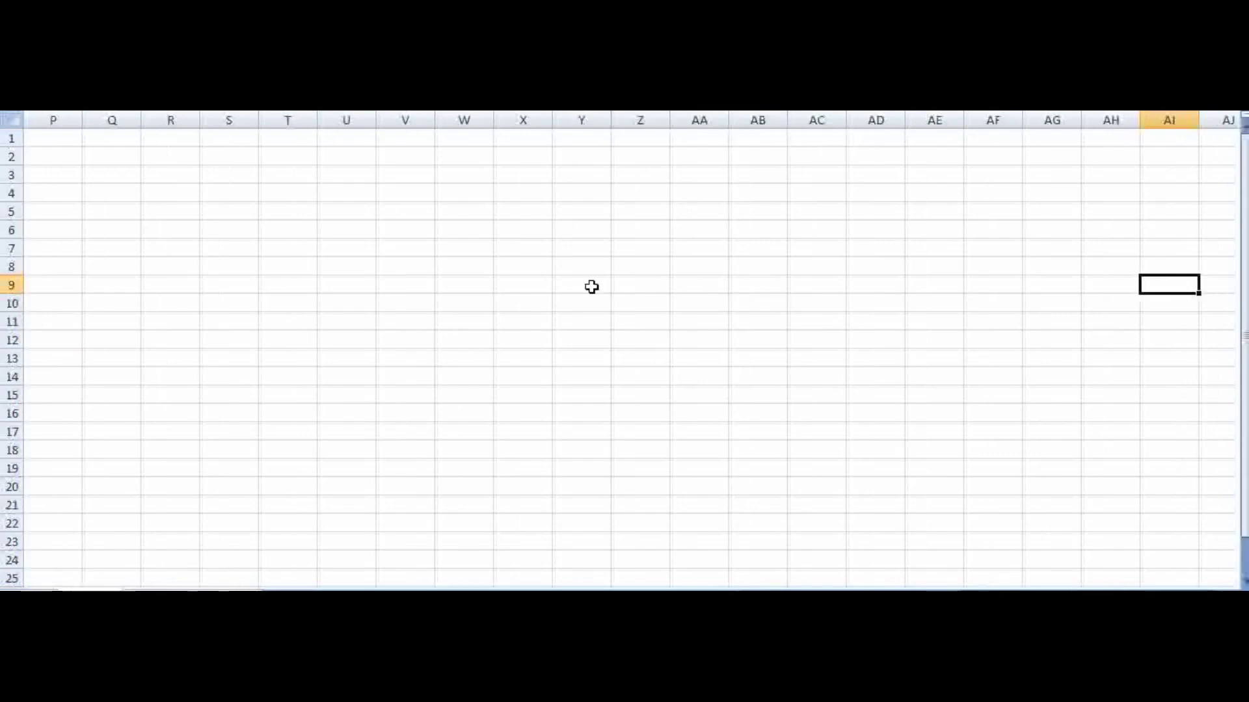
key("Right")
key("Right")
key("Right")
key("Right")
key("Right")
key("Right")
key("Right")
key("Right")
key("Right")
key("Right")
key("Right")
key("Right")
key("Right")
key("Right")
key("Right")
key("Right")
key("Right")
key("Right")
key("Right")
key("Right")
key("Right")
key("Right")
key("Right")
key("Right")
key("Right")
key("Right")
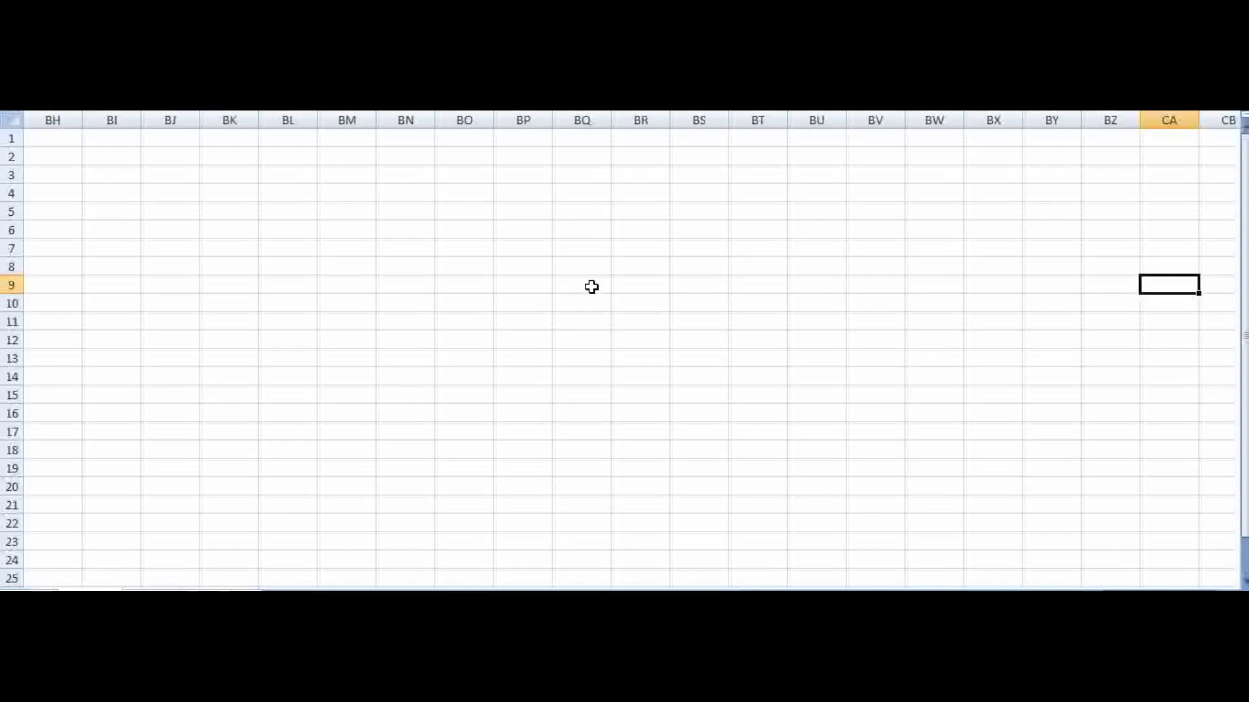
left_click_drag(1099, 591, 436, 590)
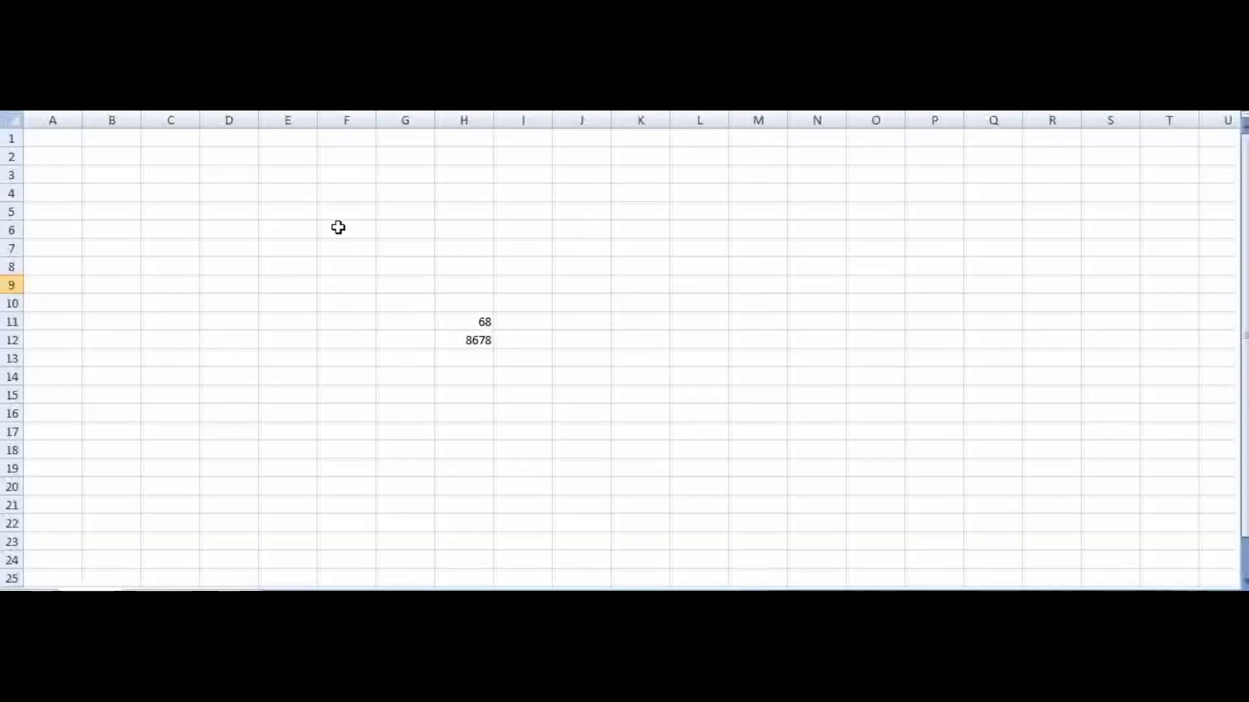
left_click(335, 210)
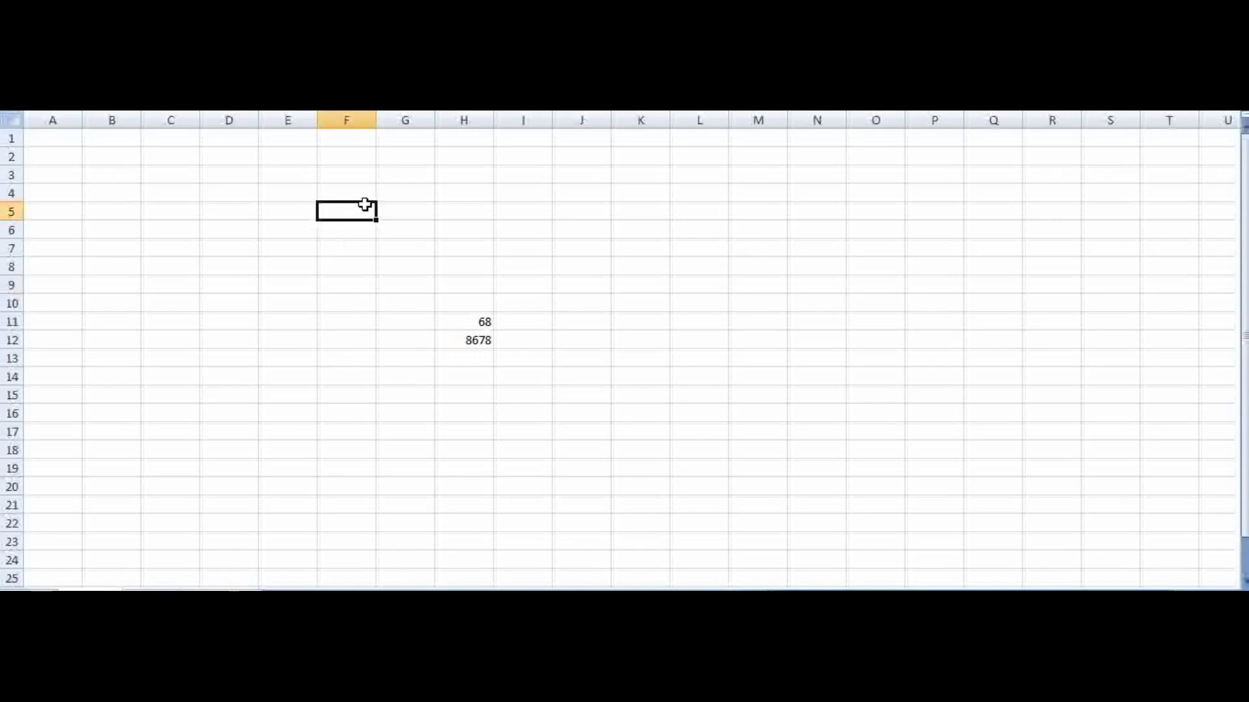
left_click_drag(322, 219, 333, 309)
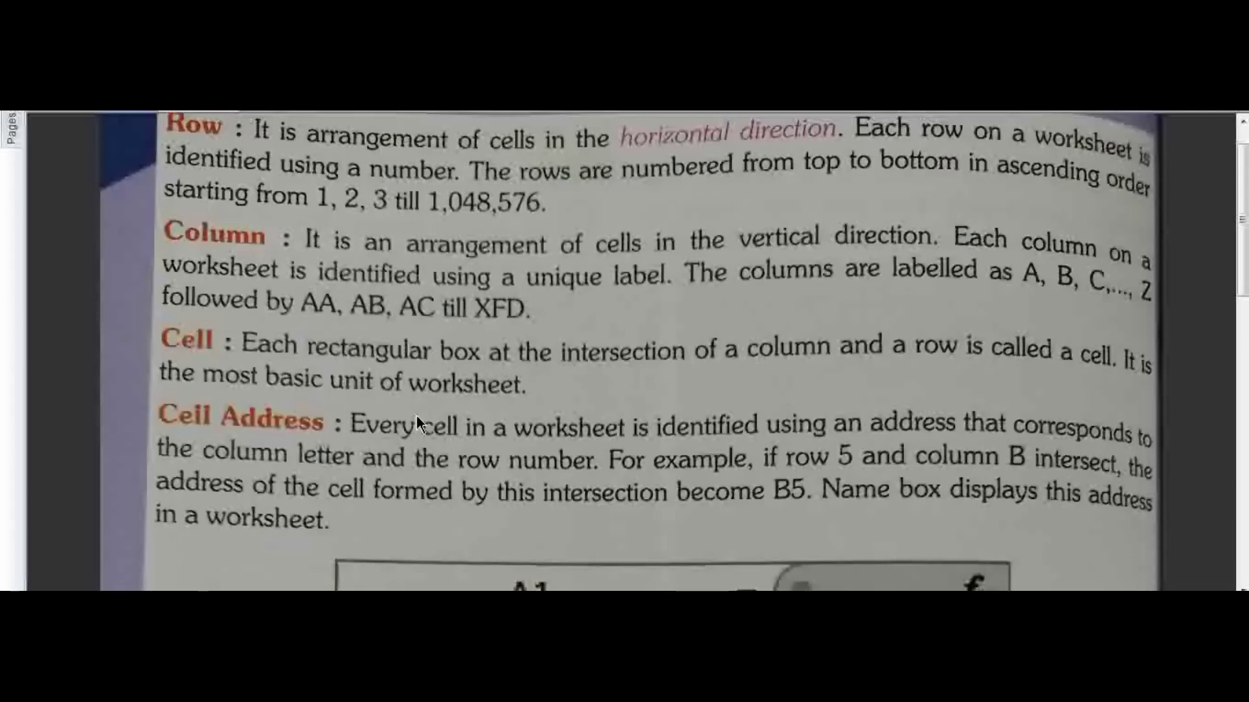
- Scroll a little further down the textbook page
scroll(417, 415, "down", 3)
scroll(416, 419, "down", 2)
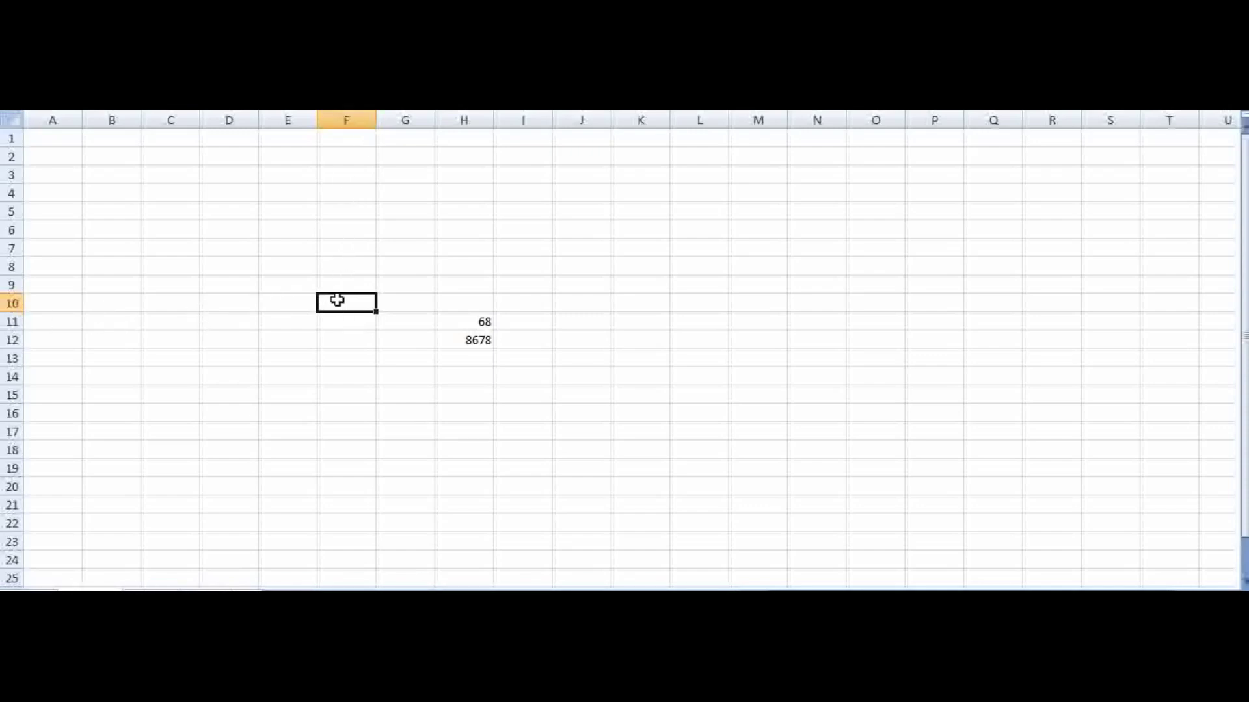
left_click(49, 138)
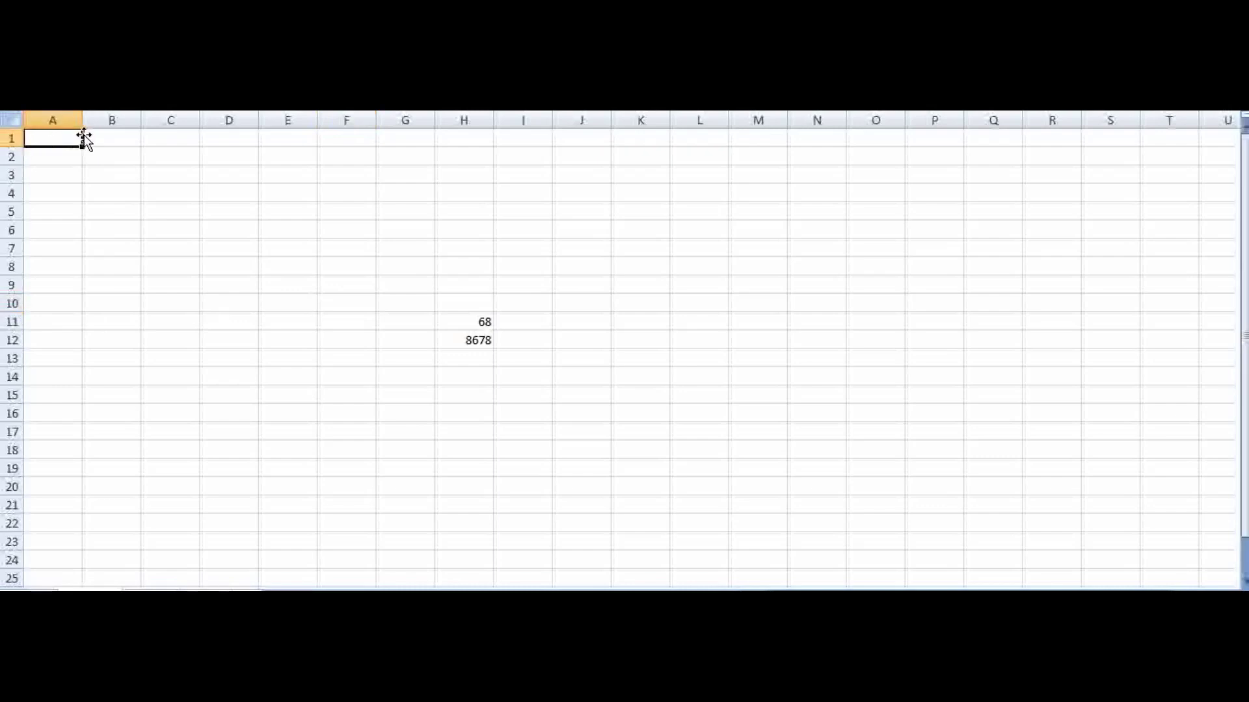
left_click(114, 133)
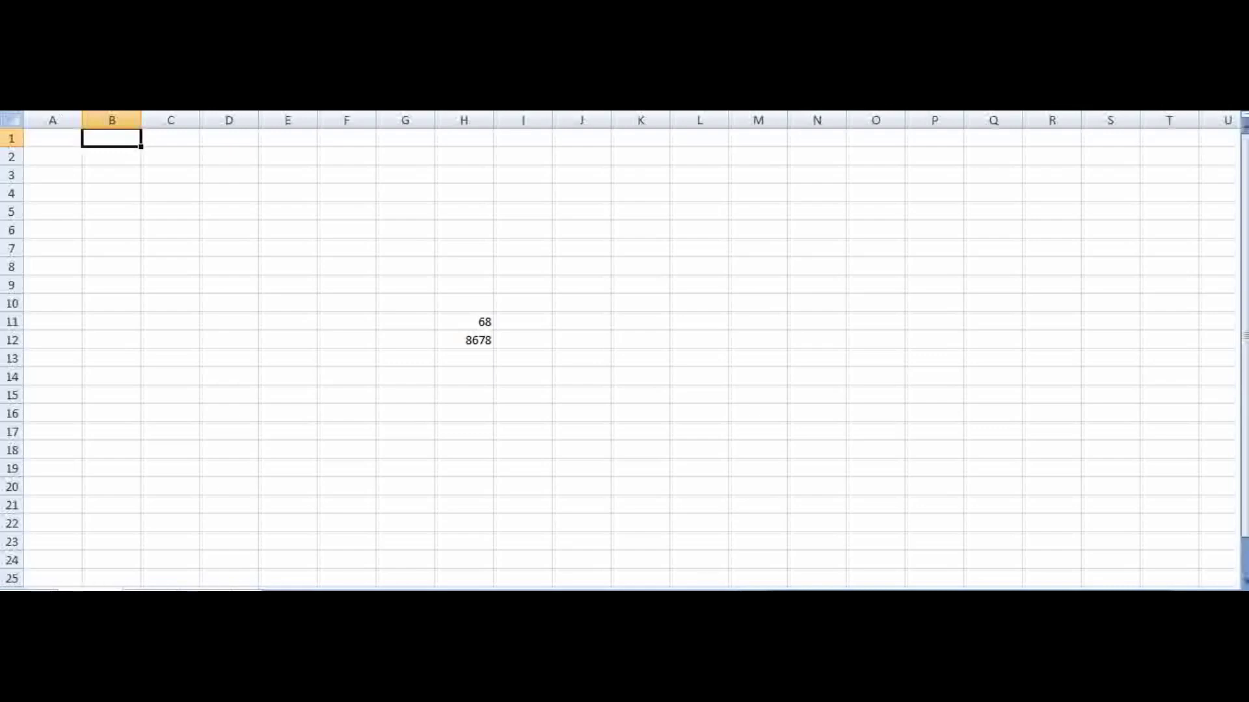
left_click(77, 193)
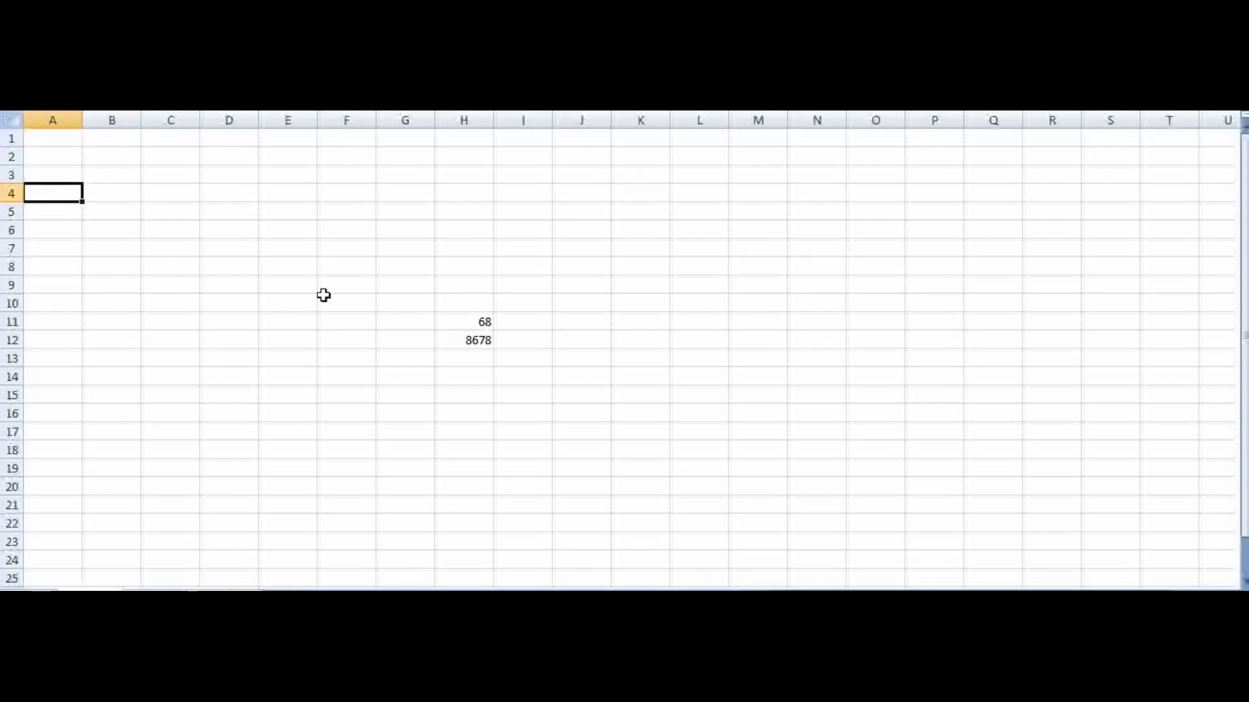
left_click(808, 286)
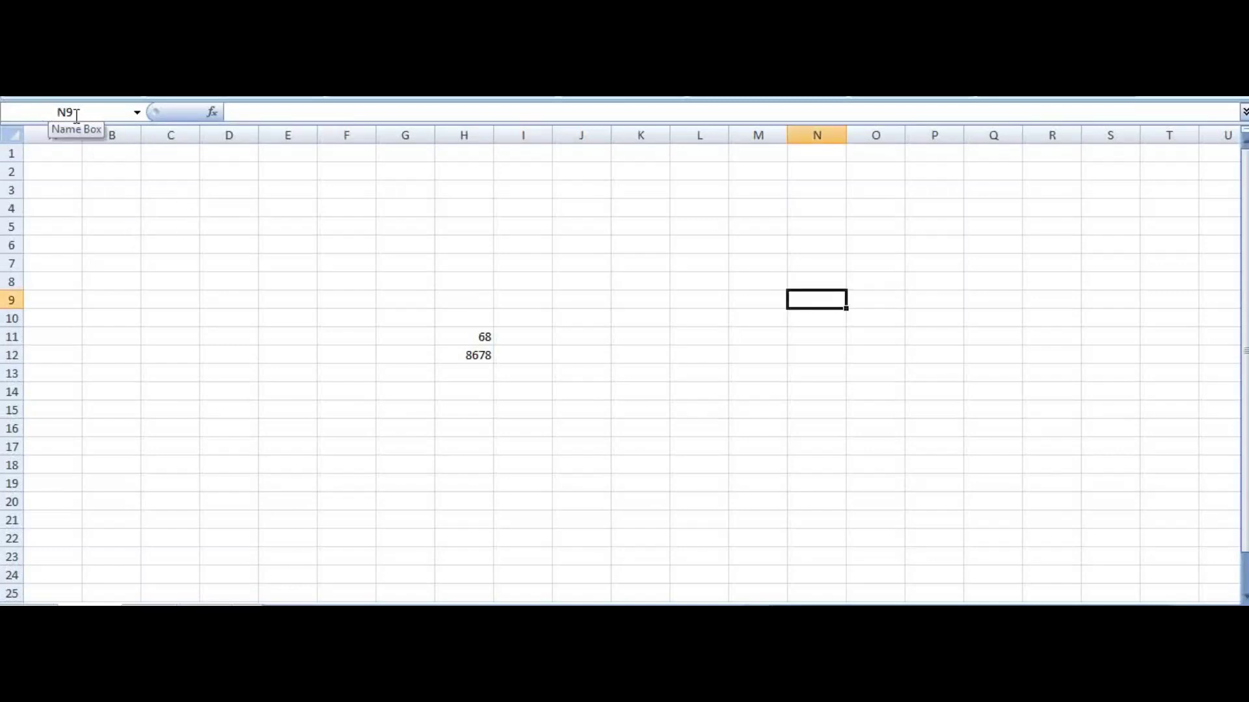
left_click(294, 228)
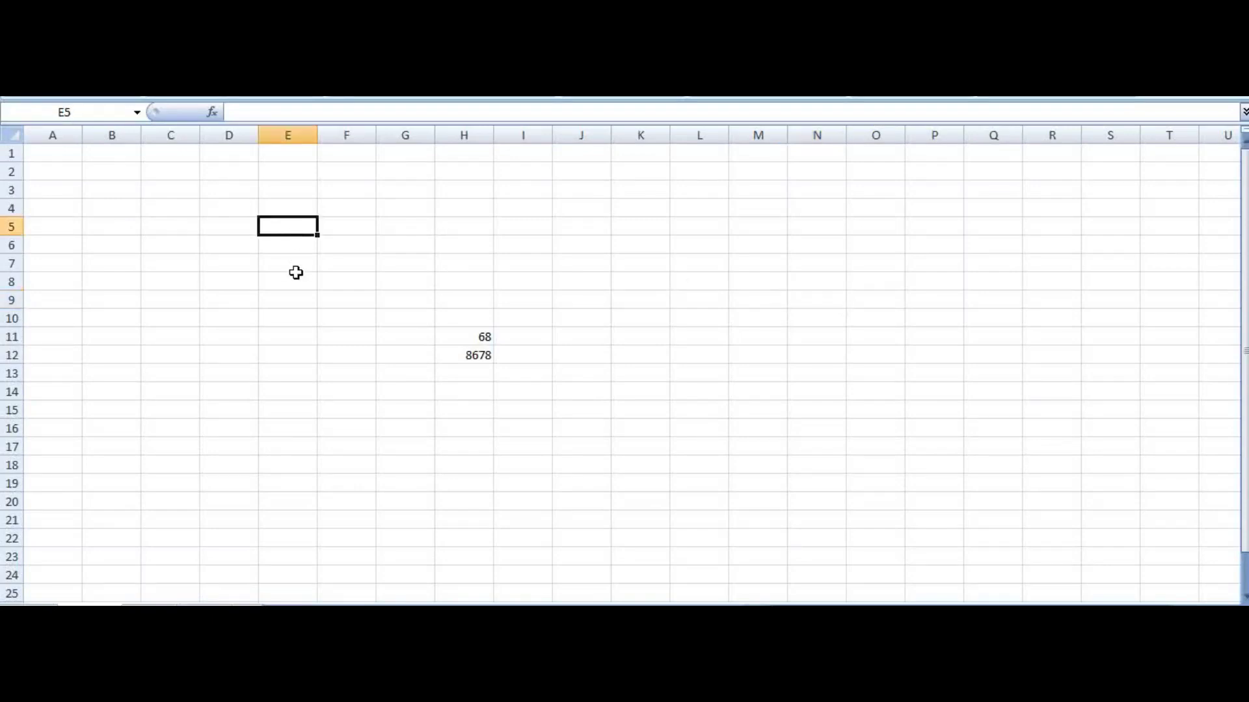
left_click(295, 281)
left_click(129, 303)
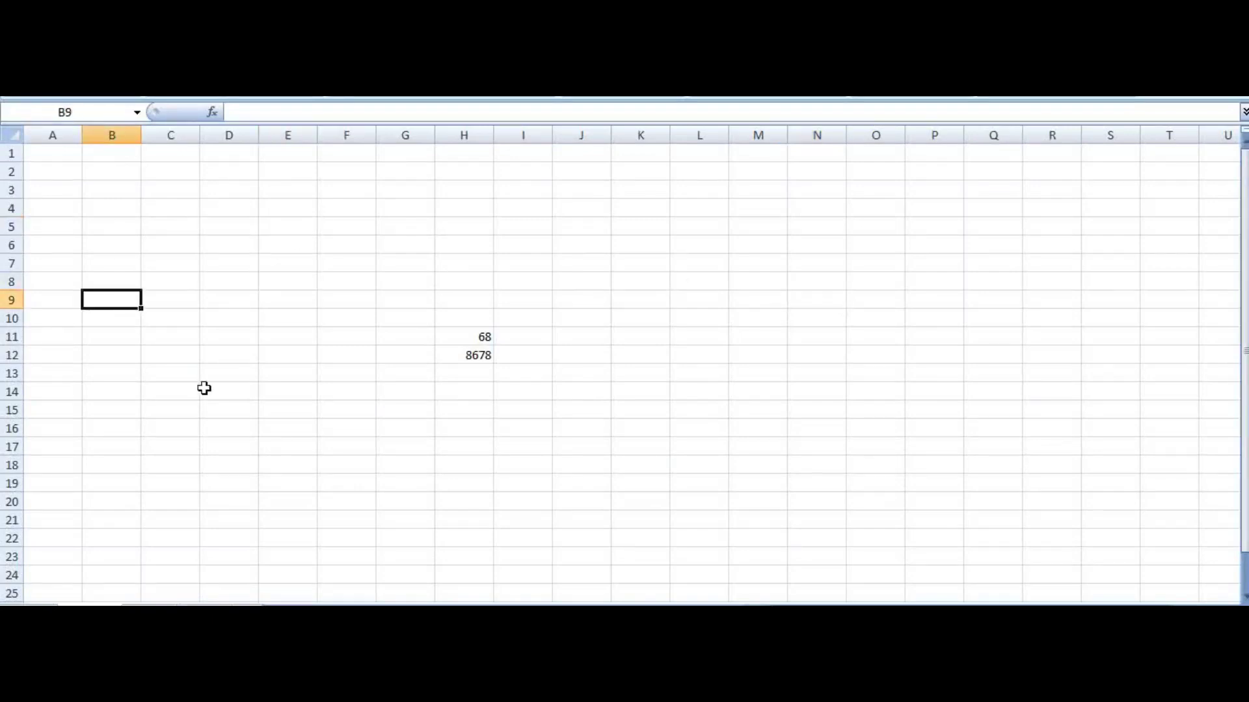
left_click(205, 389)
left_click(333, 460)
left_click(482, 482)
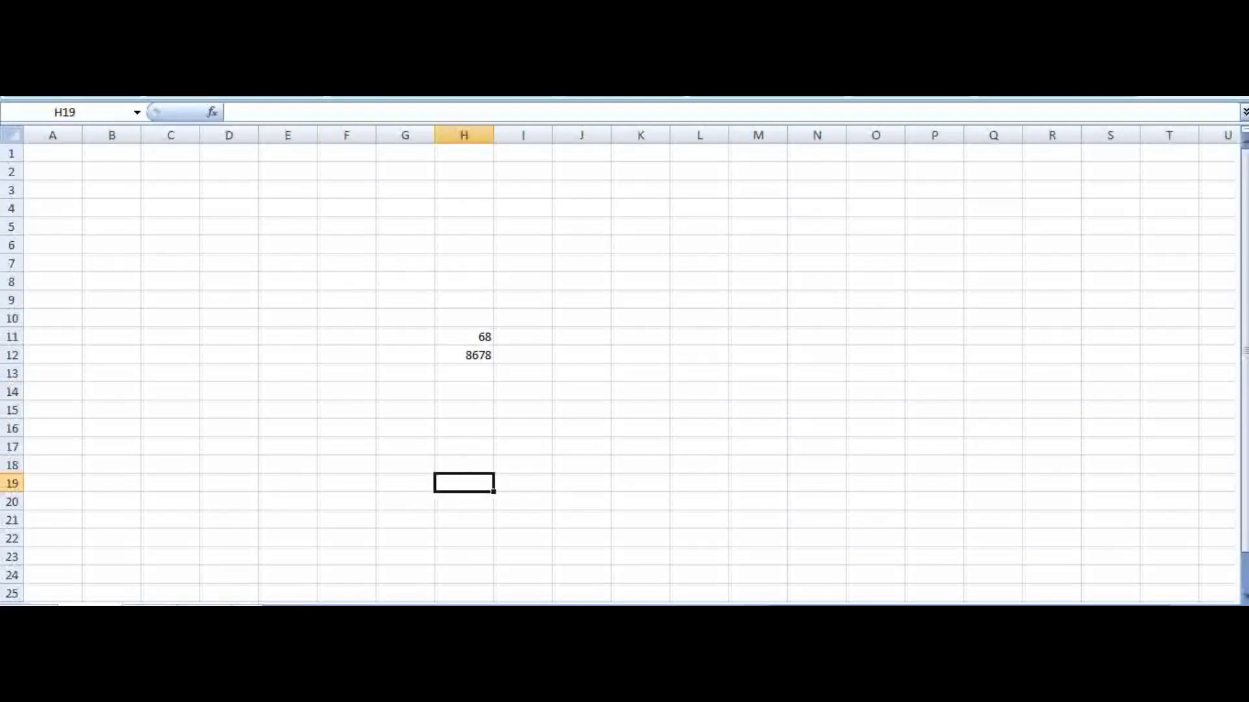
key("alt+Tab")
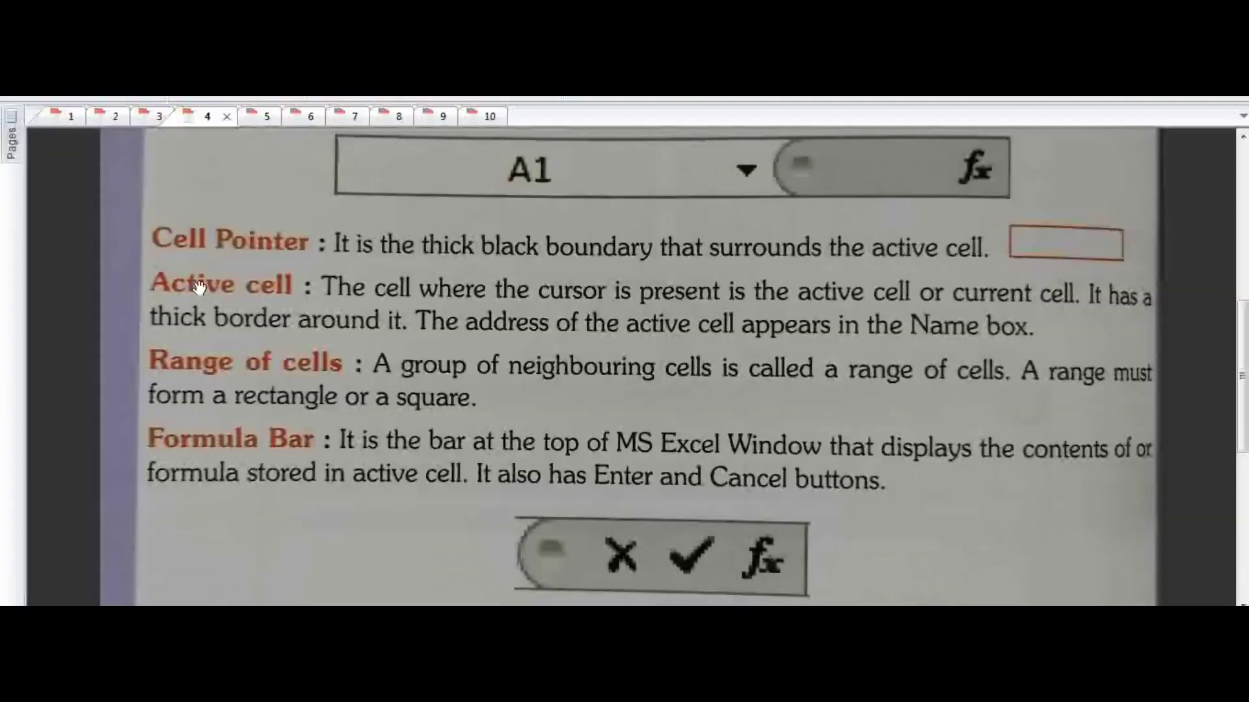
scroll(336, 463, "up", 3)
scroll(336, 463, "up", 5)
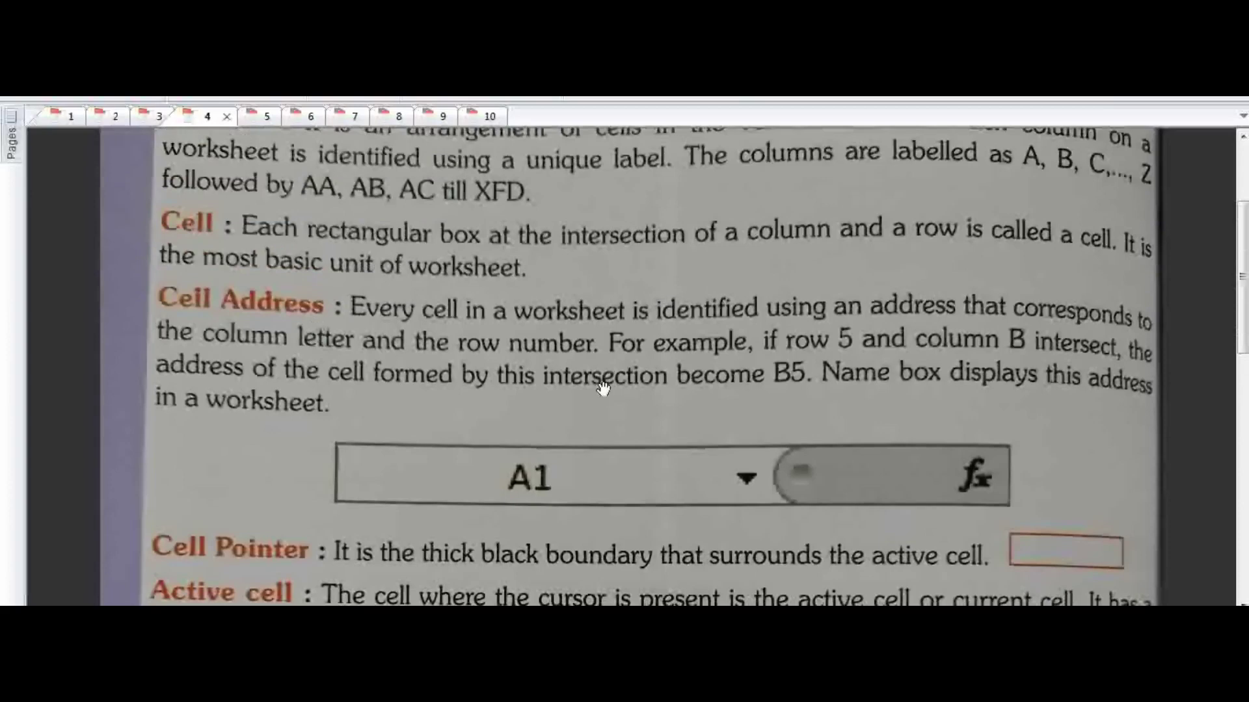
scroll(444, 556, "down", 2)
scroll(444, 556, "down", 4)
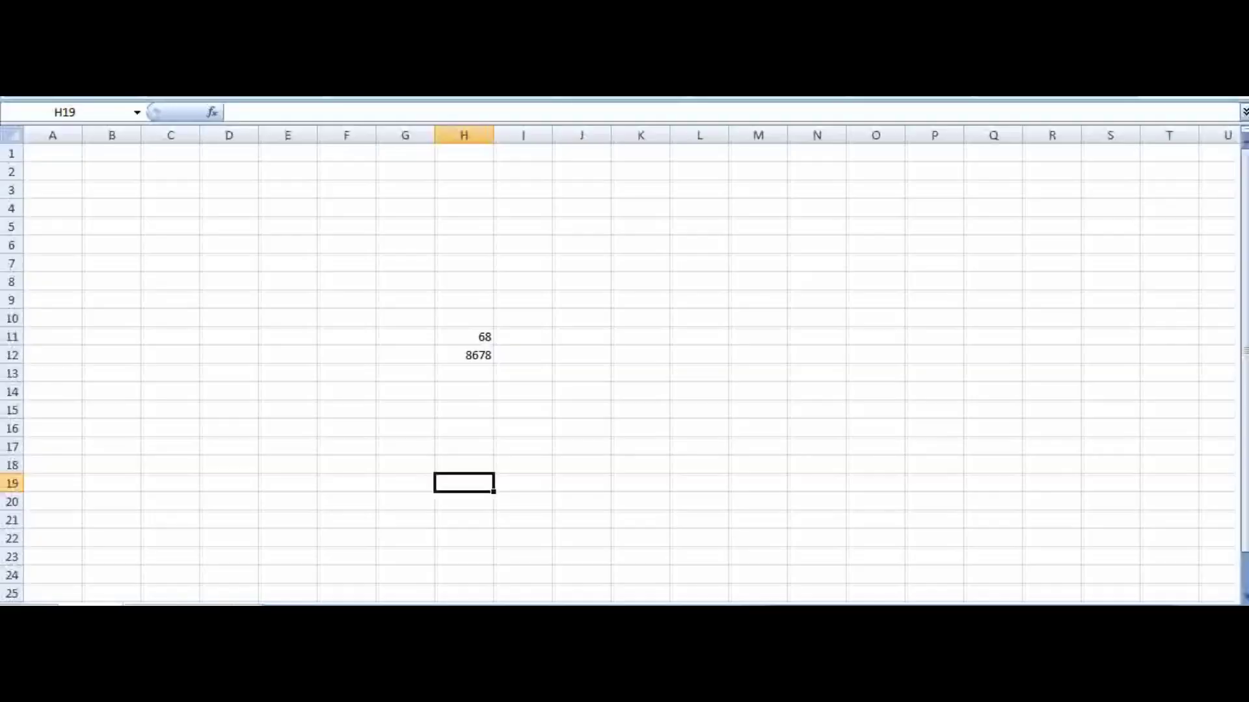
- Type the test letters 'khjl' into cell E10, then delete its leading characters
left_click(278, 317)
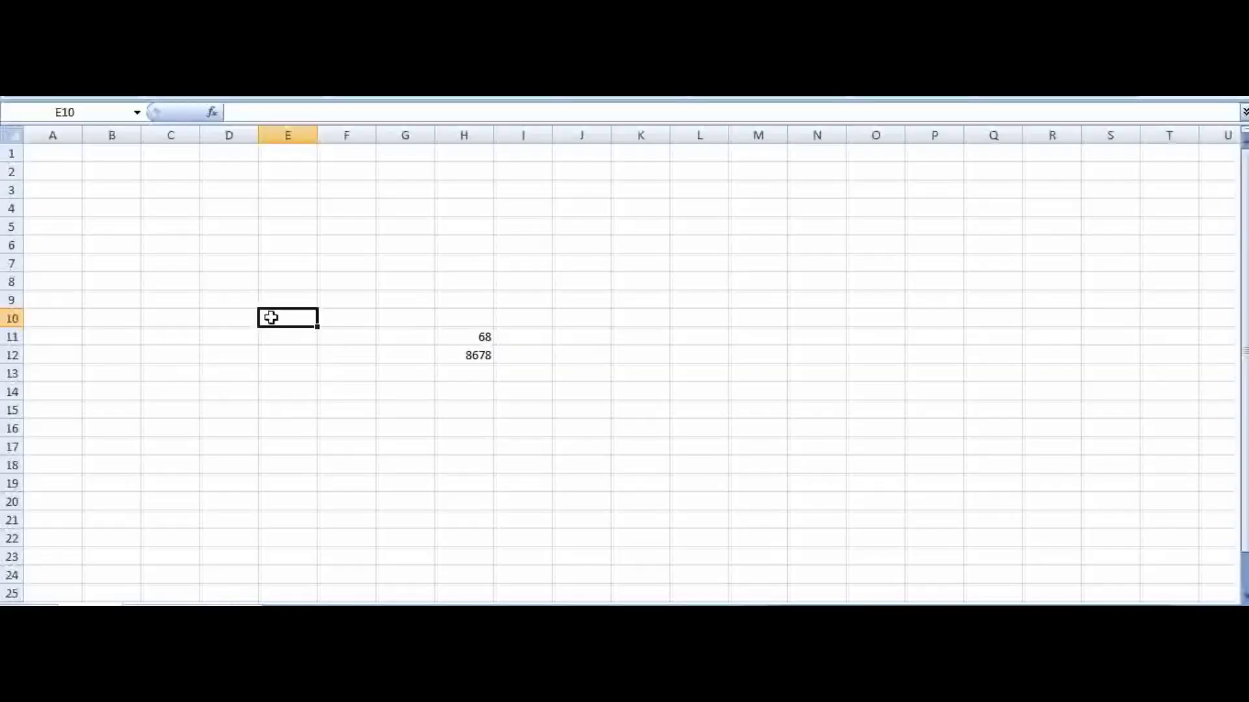
double_click(269, 322)
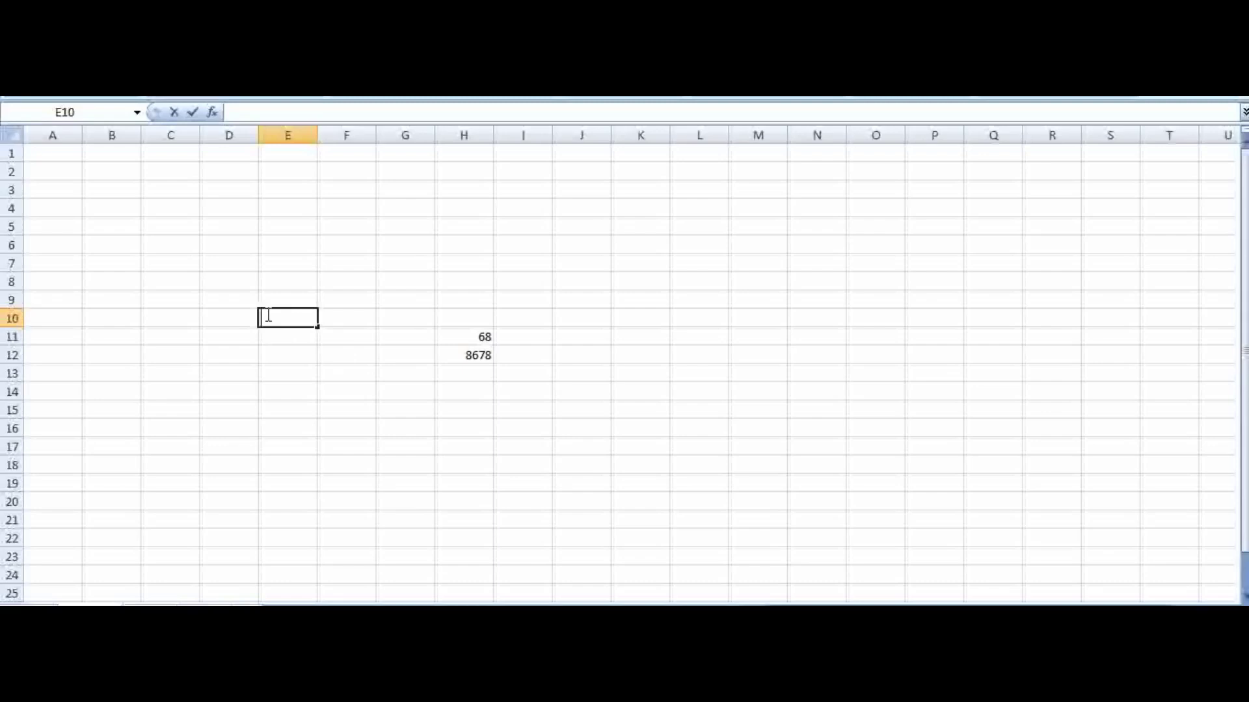
type("khjl")
left_click(269, 318)
key("BackSpace")
key("Delete")
- Confirm the E10 entry and scroll the textbook down to the Formula Bar section
left_click(276, 333)
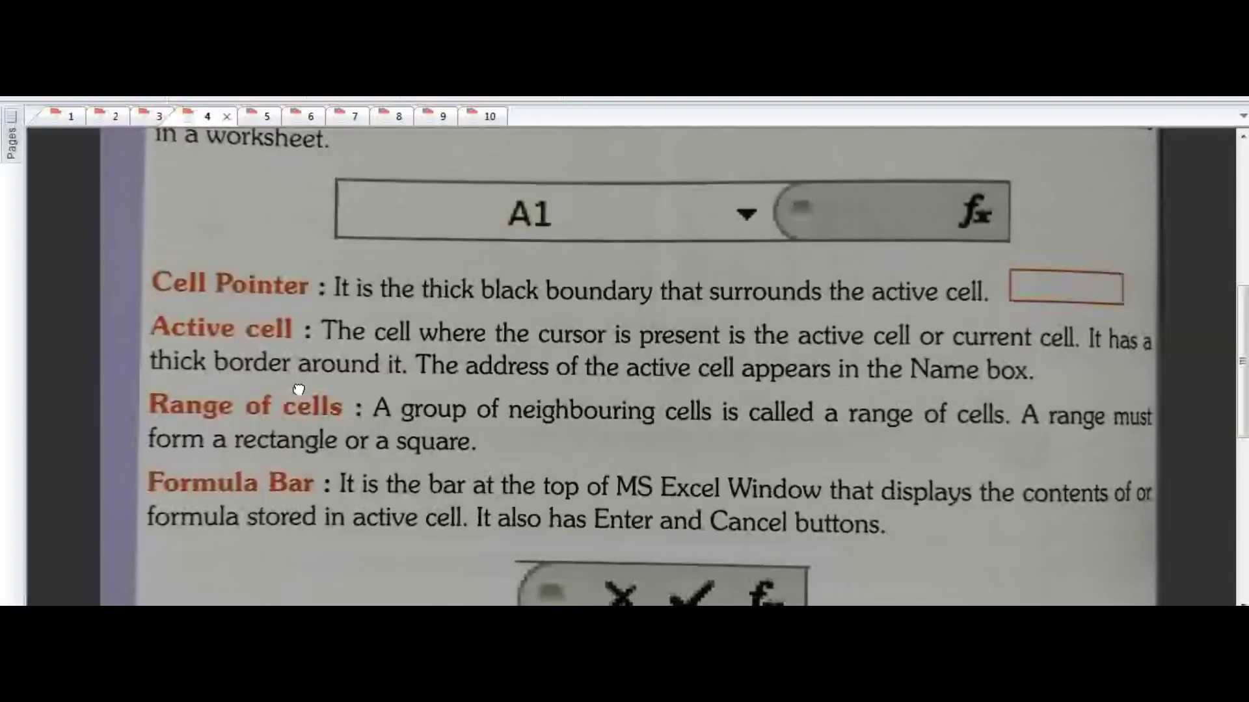
scroll(293, 390, "down", 5)
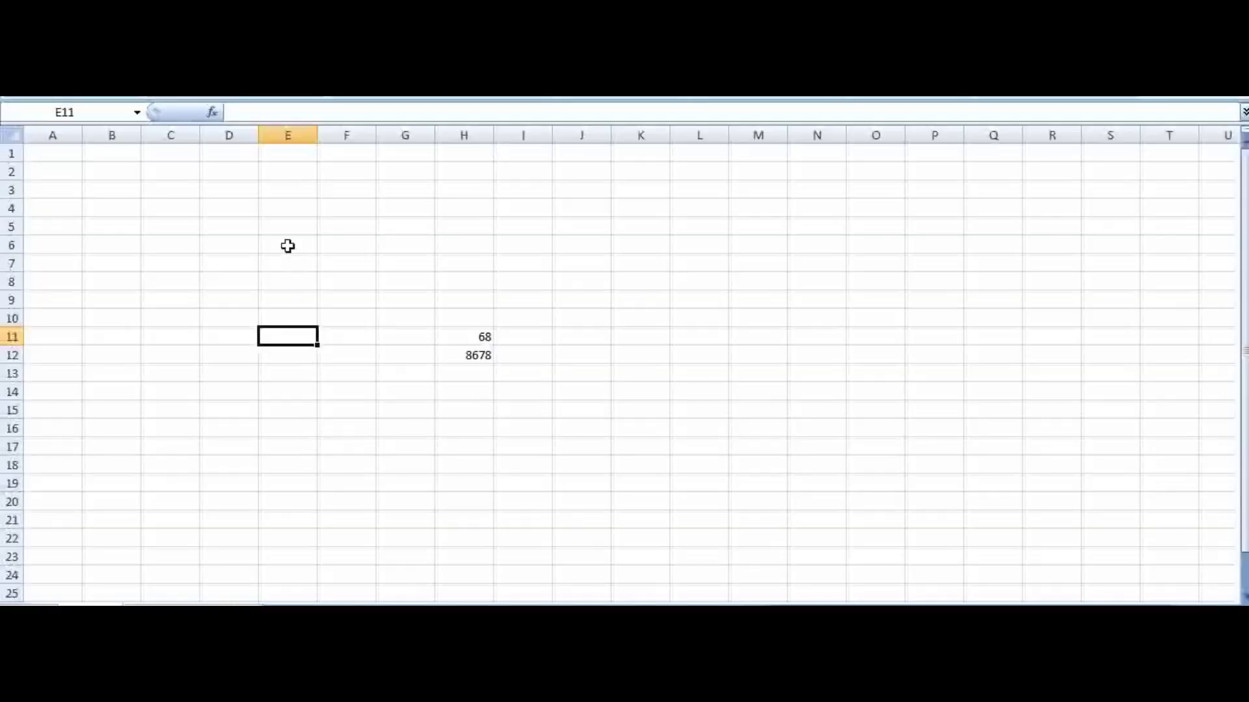
- Practise selecting ranges E5:G11, B3:G8 and the values 68 and 8678 in H11:H12
left_click_drag(287, 224, 425, 335)
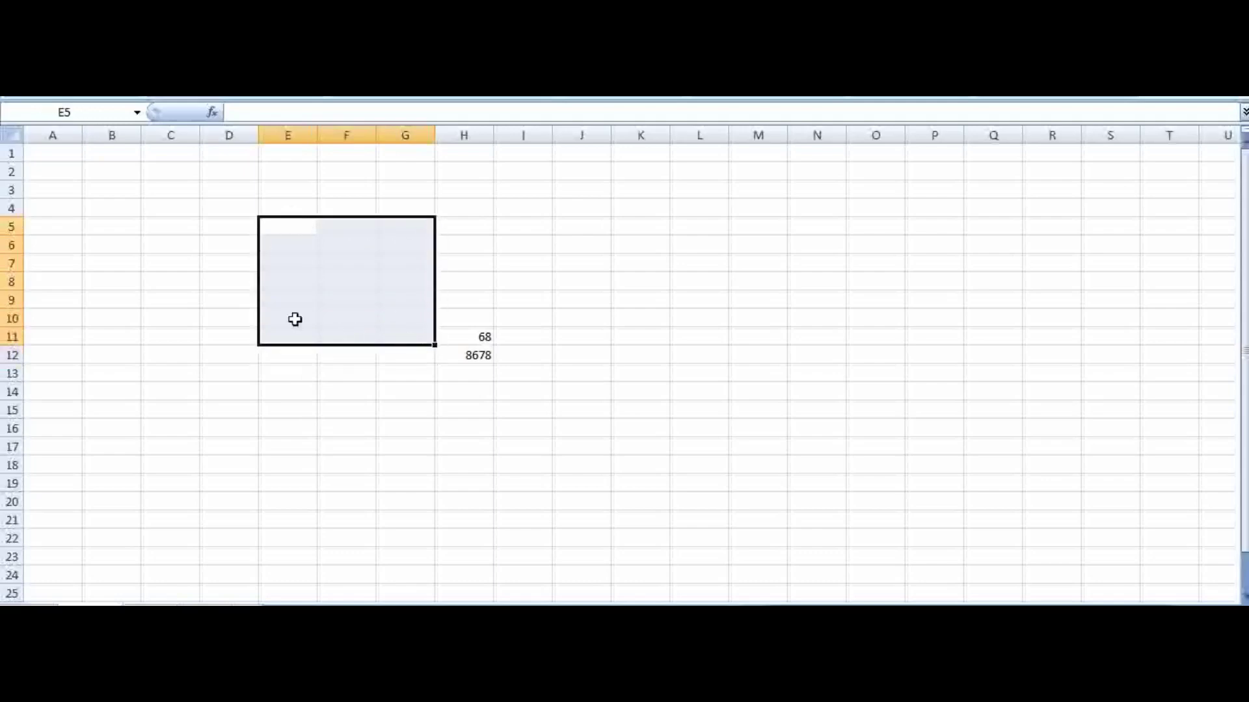
left_click(150, 238)
left_click_drag(133, 190, 388, 287)
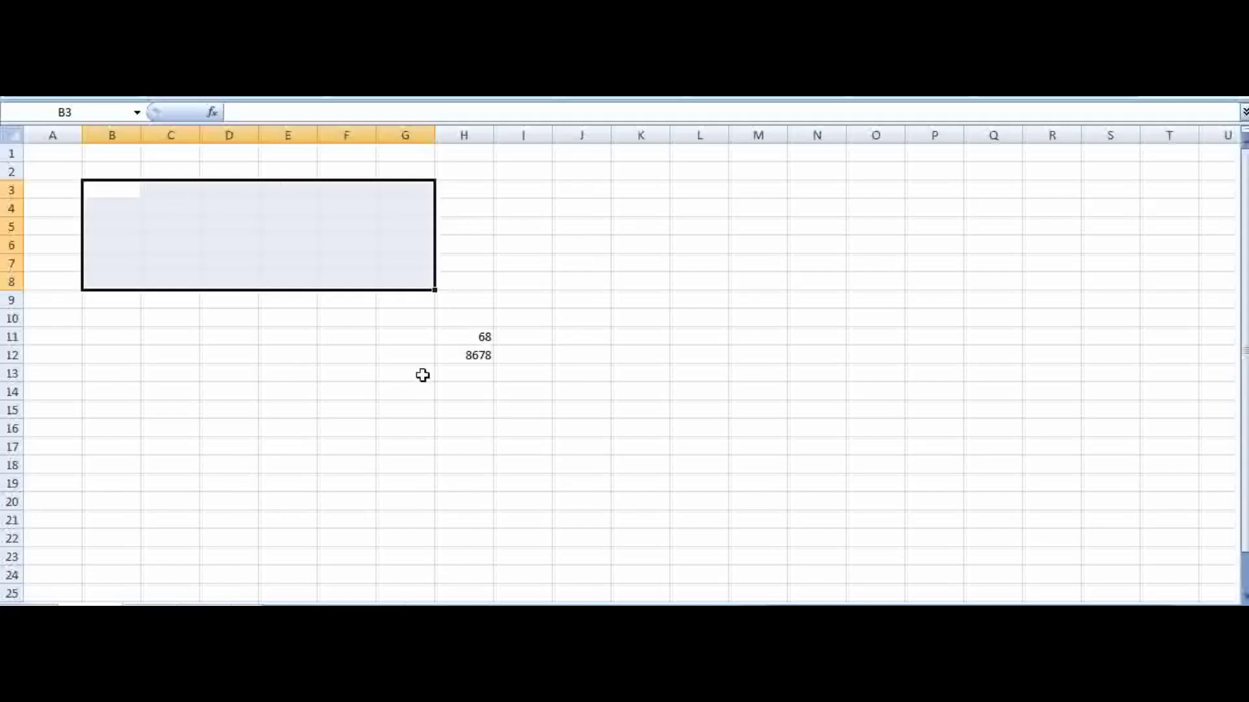
left_click(148, 393)
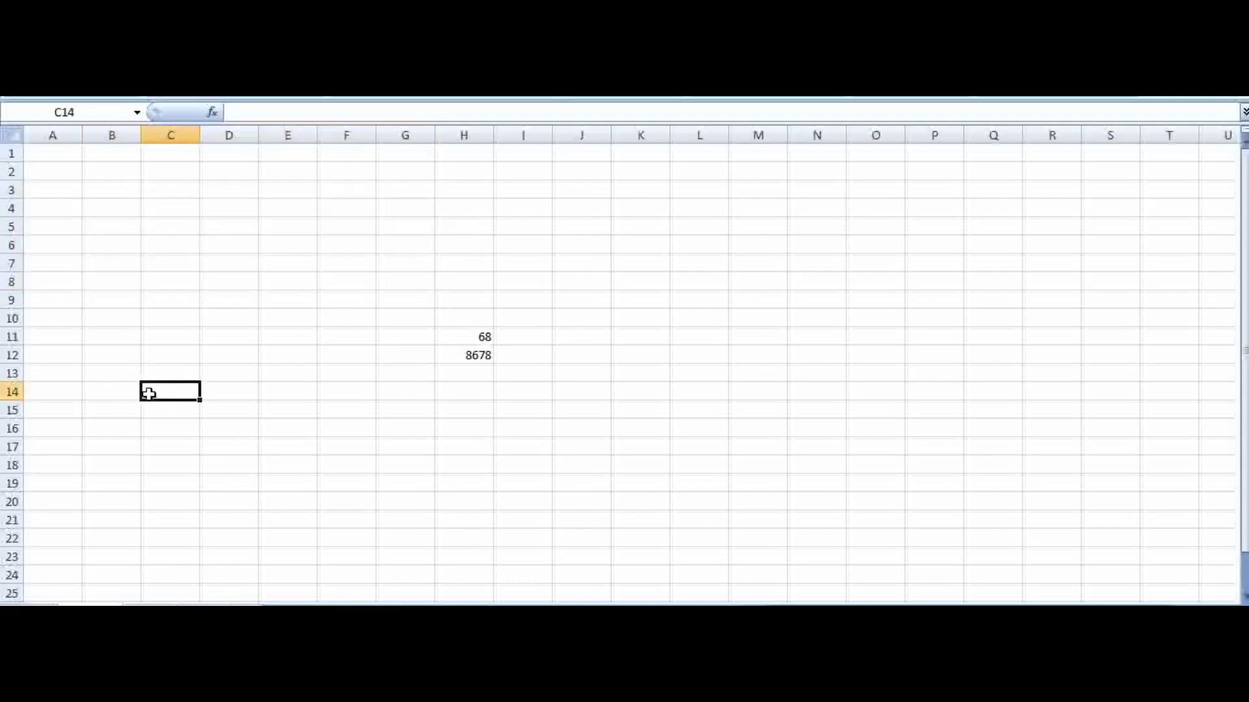
left_click_drag(442, 337, 455, 355)
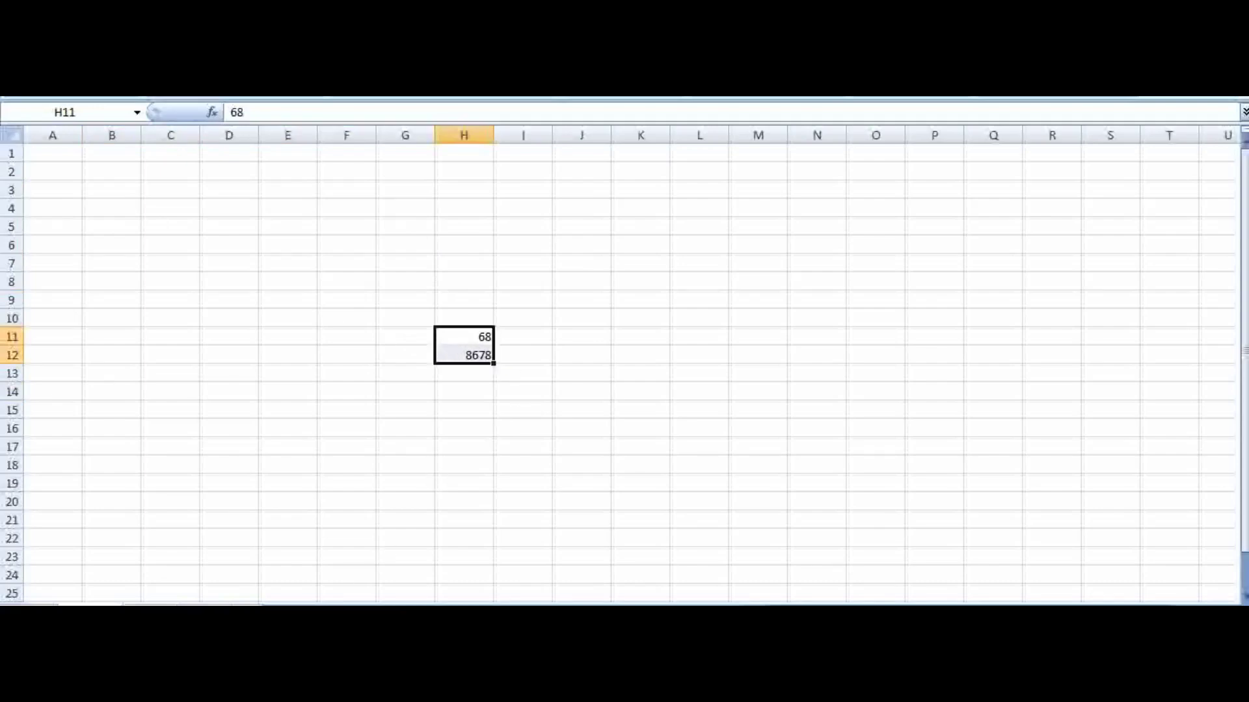
- Read further down the textbook's formula bar page, then return to the worksheet
mouse_move(366, 621)
key("alt+Tab")
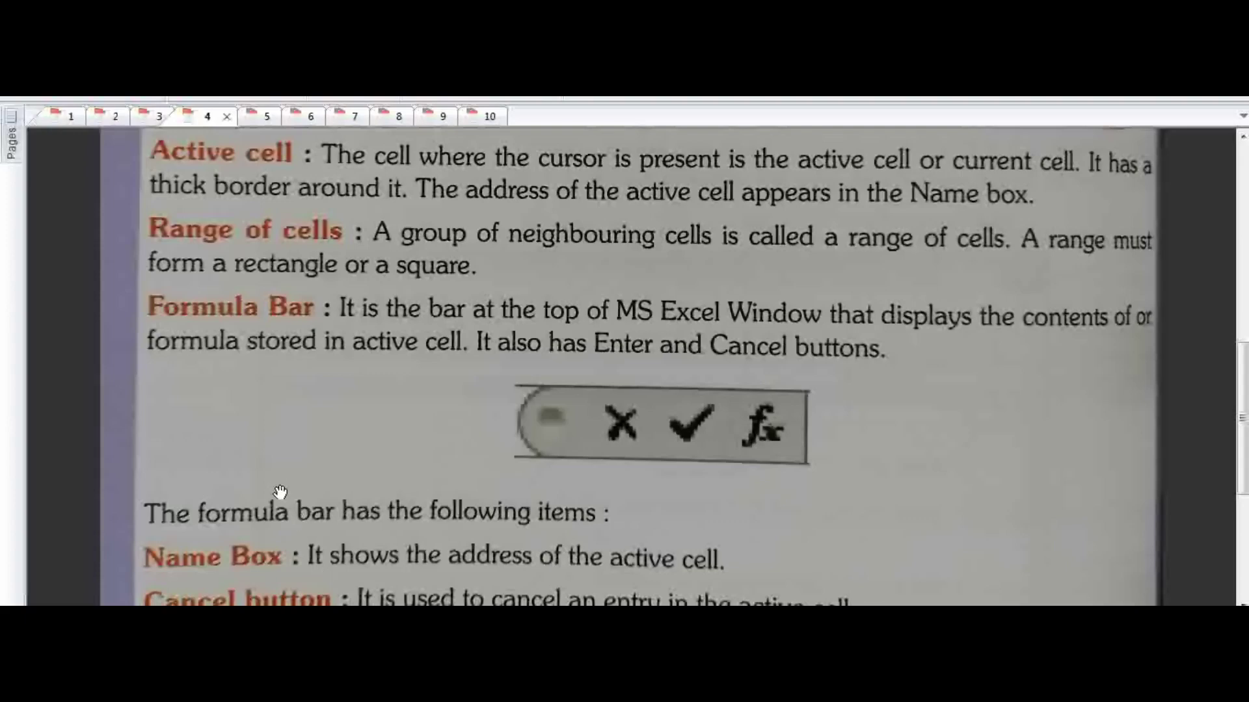
scroll(280, 493, "down", 3)
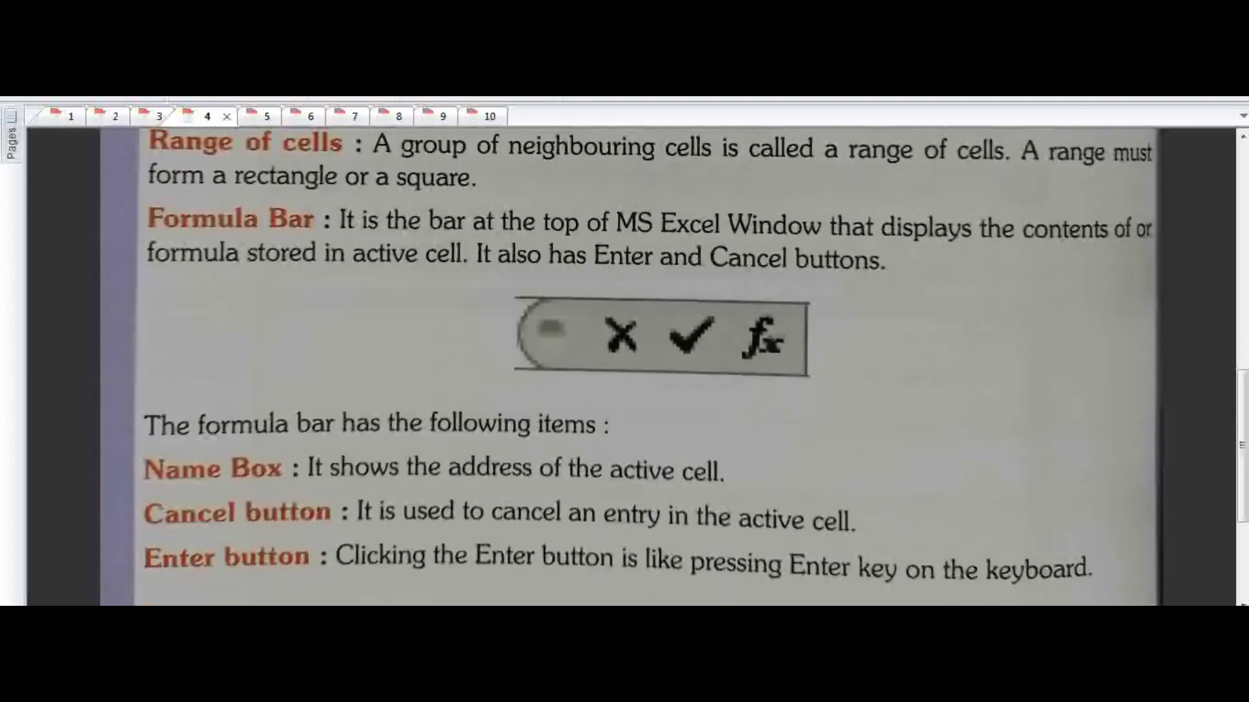
key("alt+Tab")
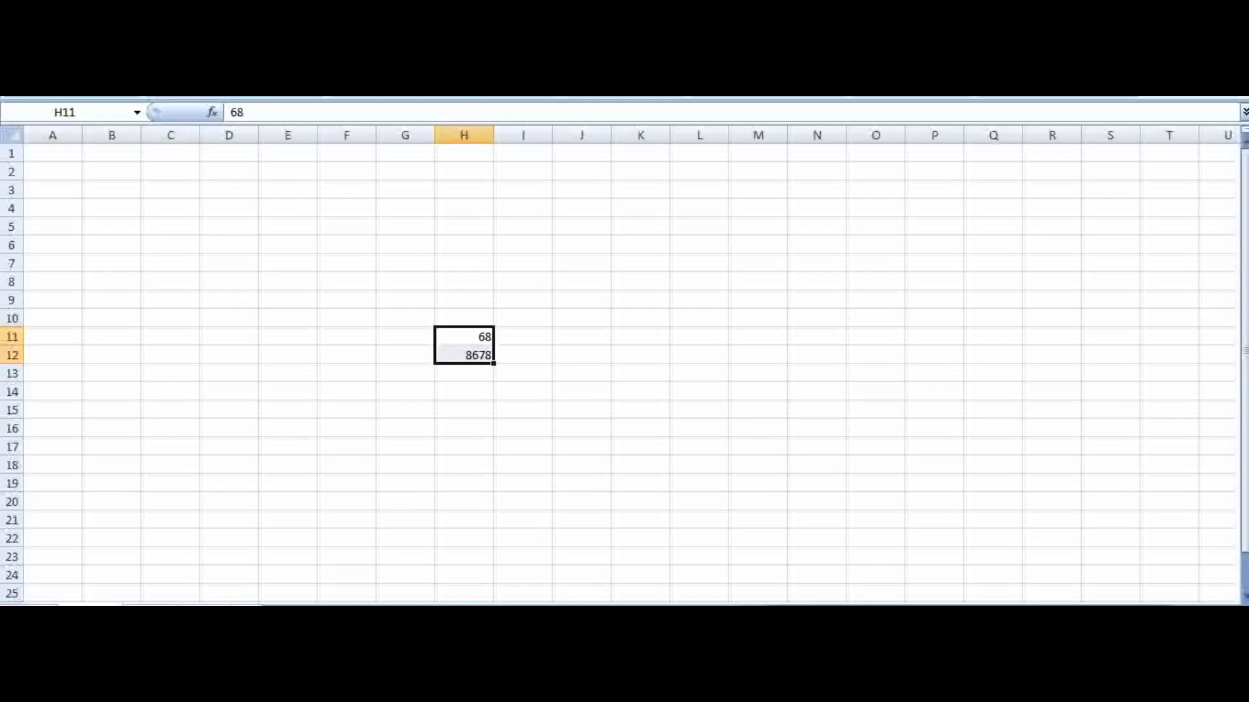
- Enter =SUM(H11,H12) in cell F6, totalling 68 and 8678 as 8746
key("alt+Tab")
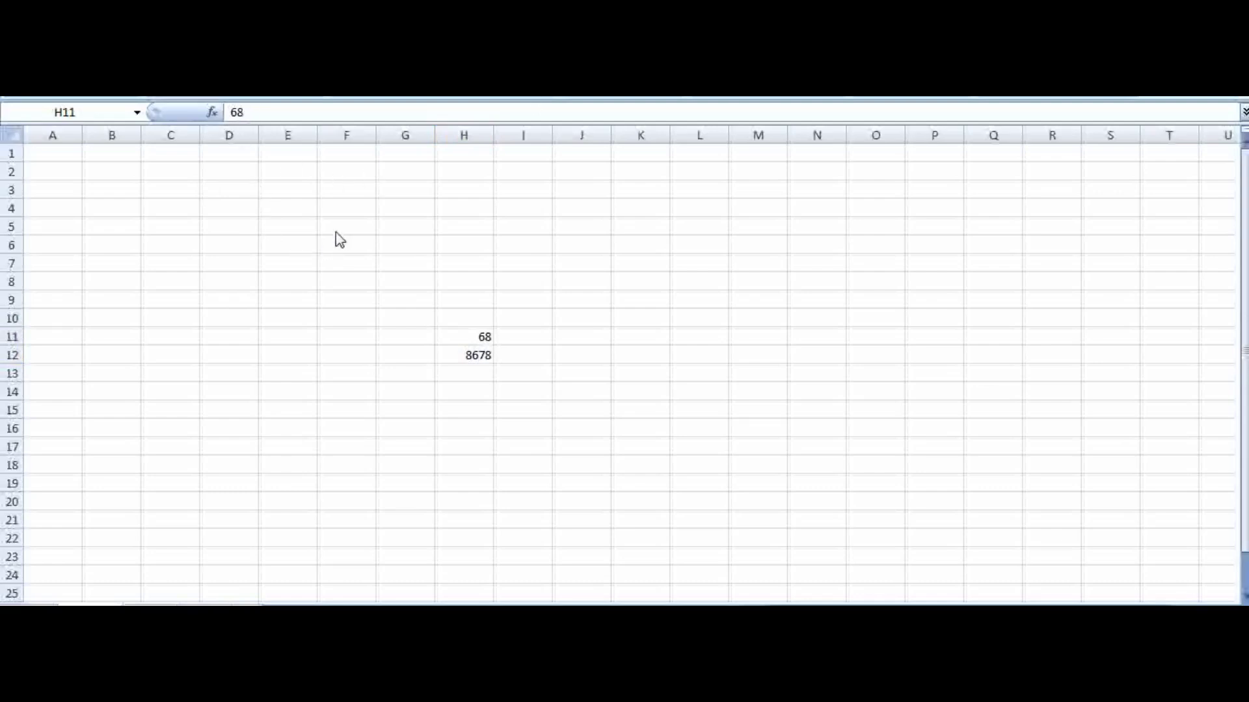
key("alt+Tab")
left_click(332, 265)
left_click(330, 240)
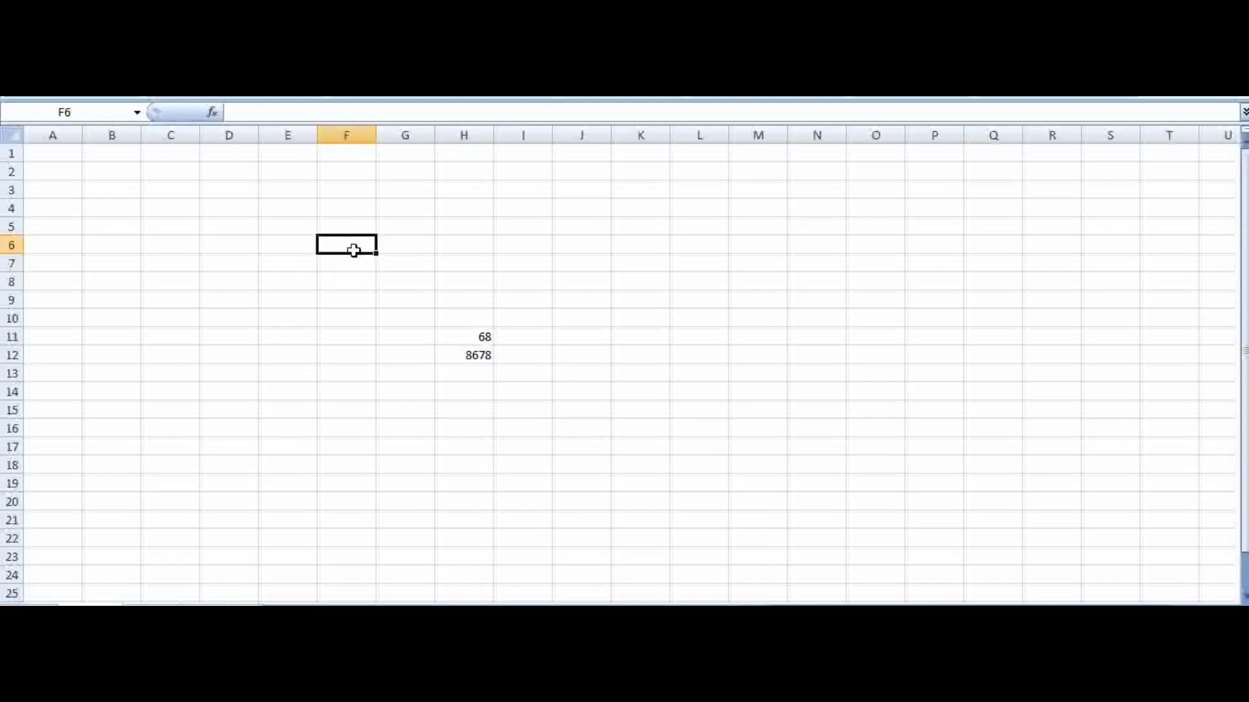
type("=")
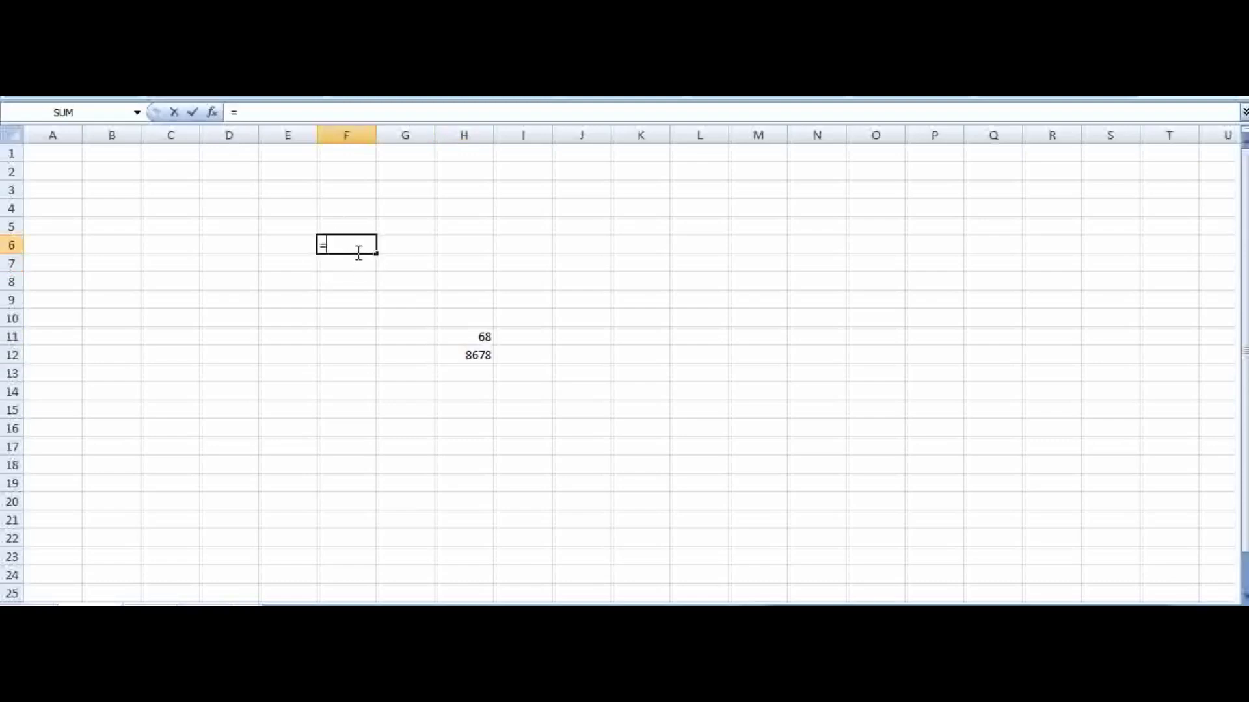
type("sum")
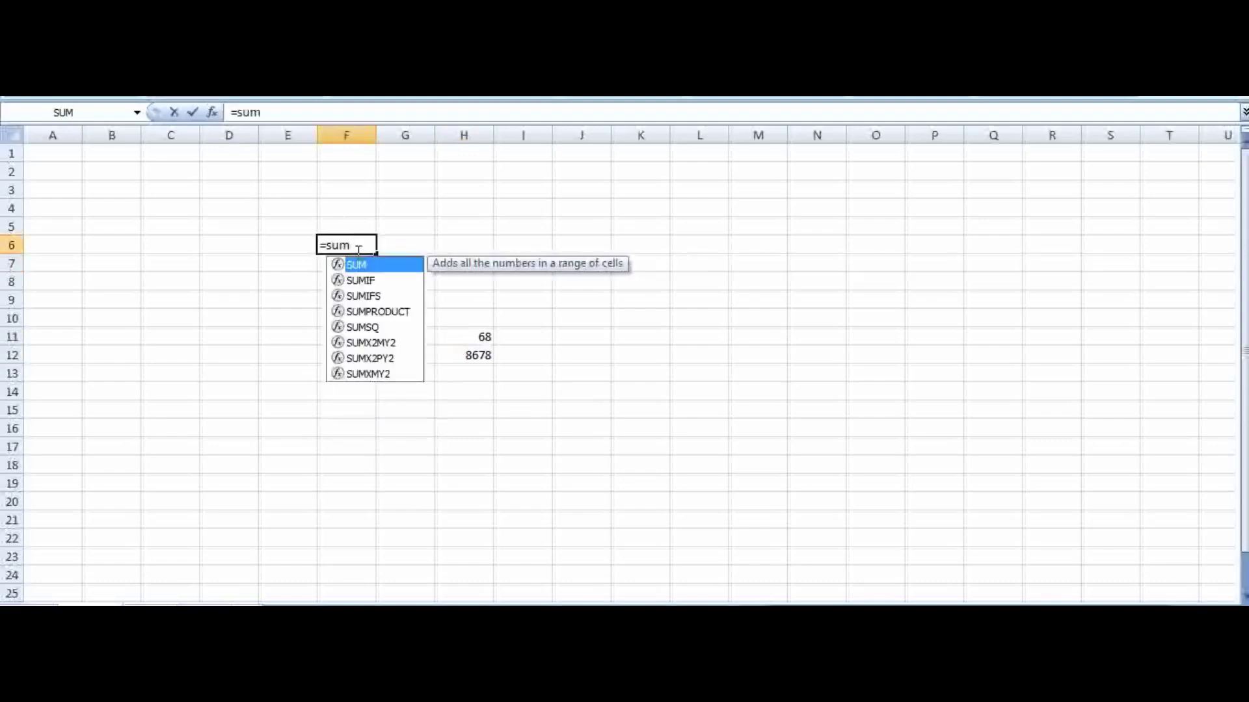
type("(")
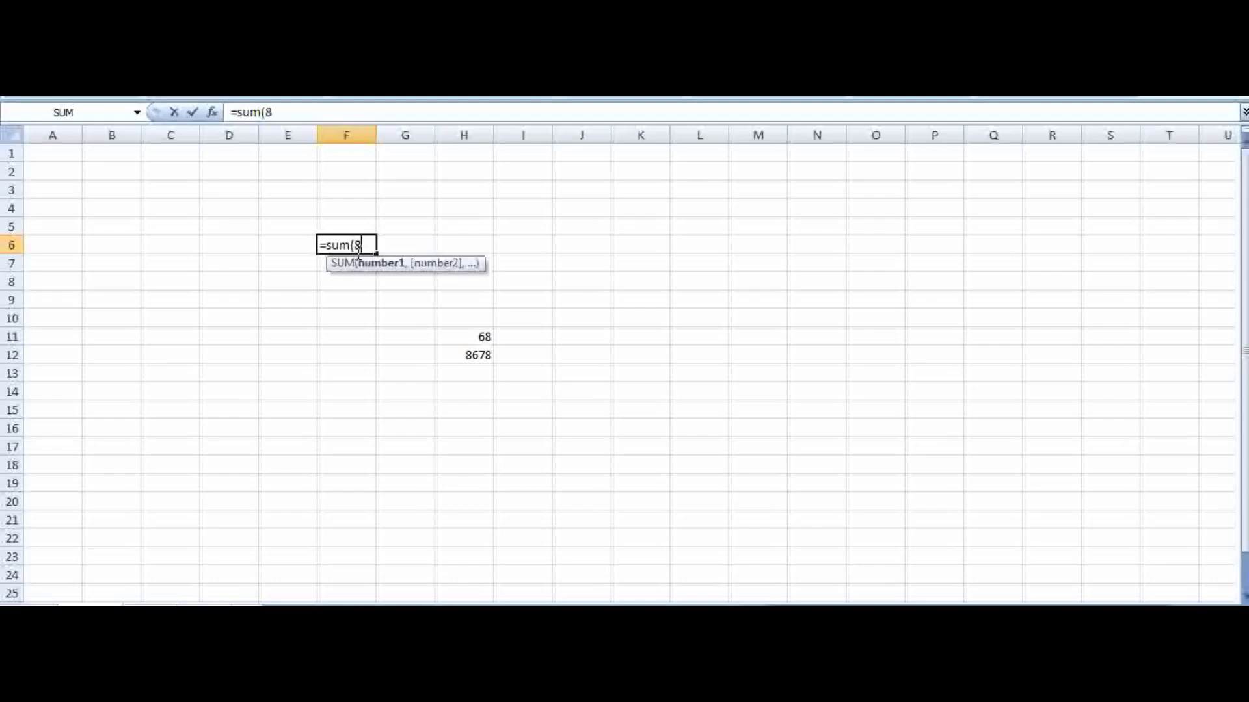
left_click(471, 336)
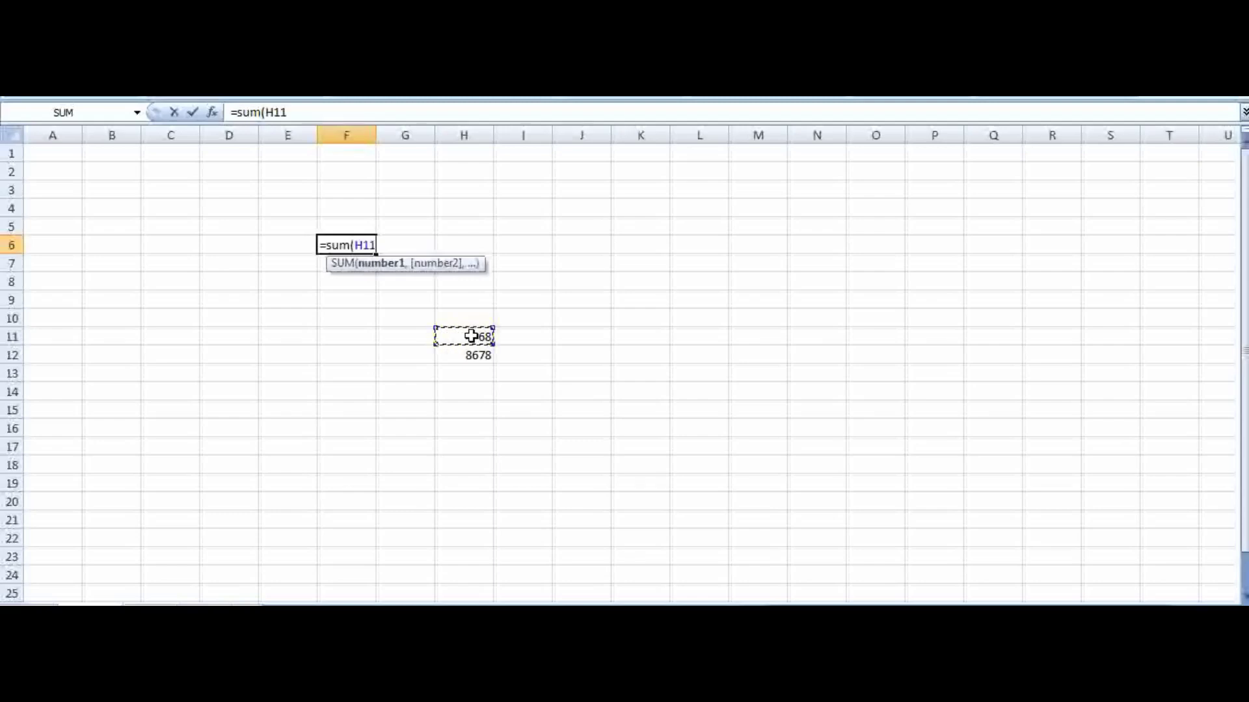
type(",")
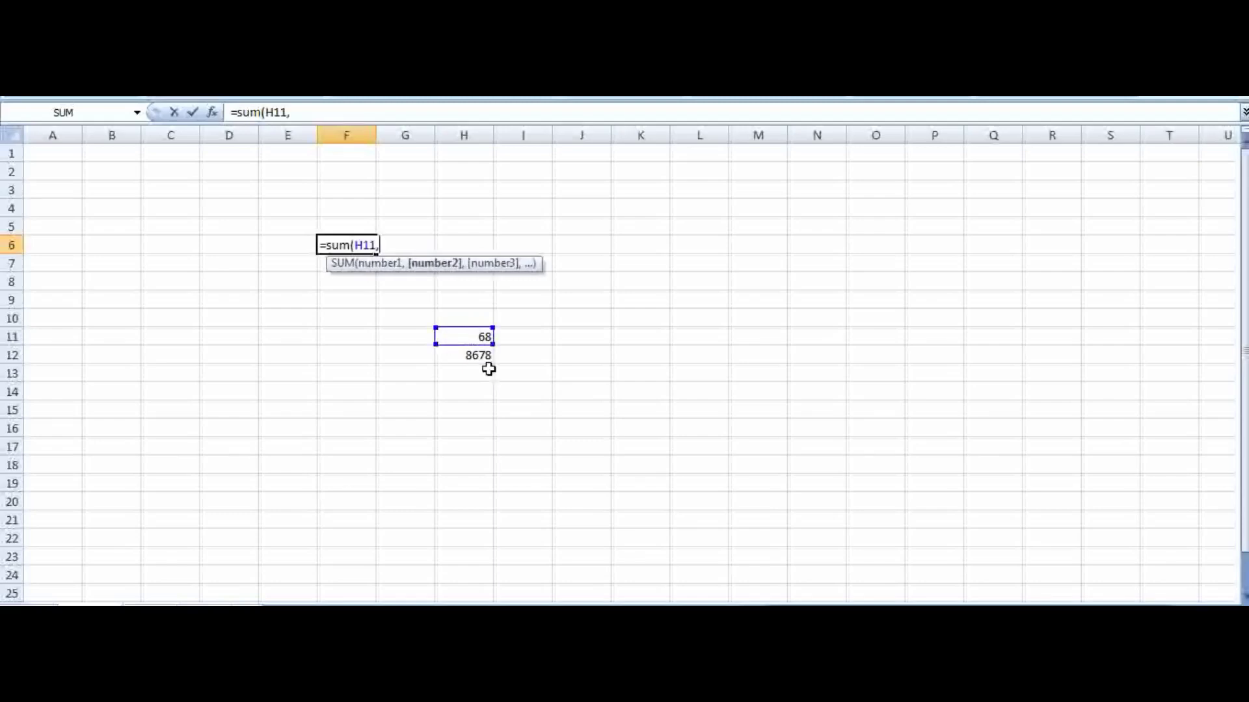
left_click(484, 358)
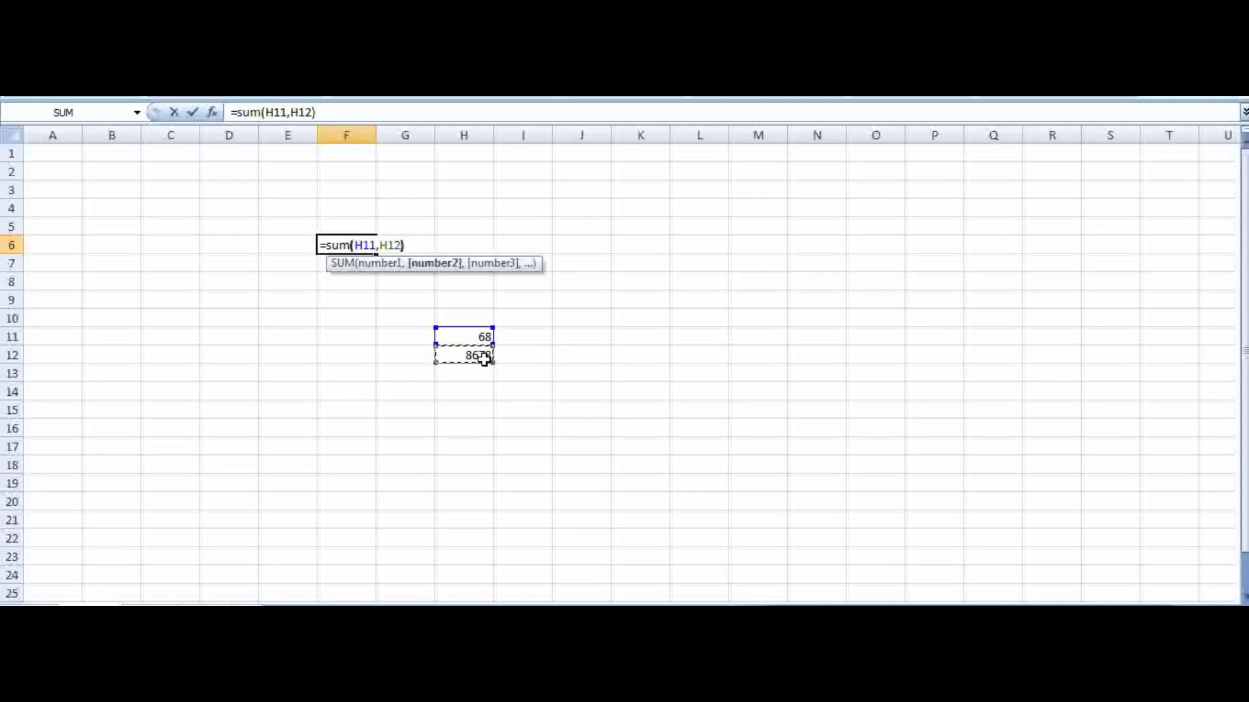
type(")")
key("Return")
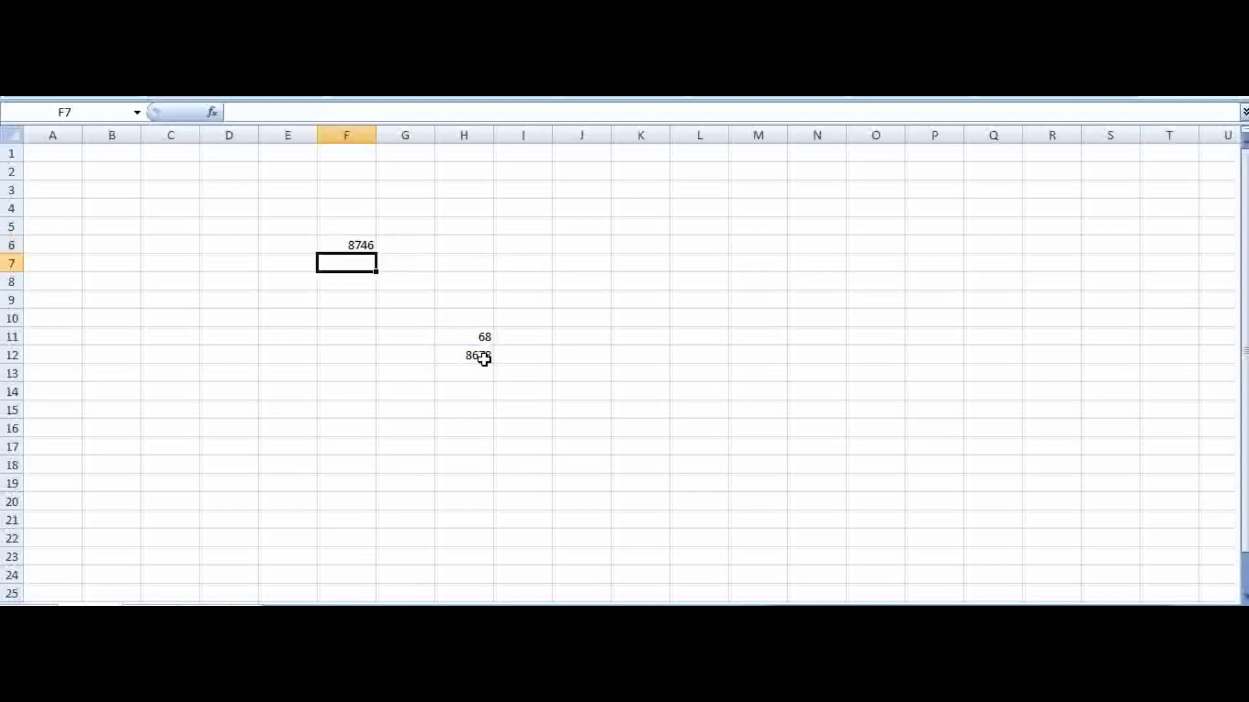
left_click(343, 245)
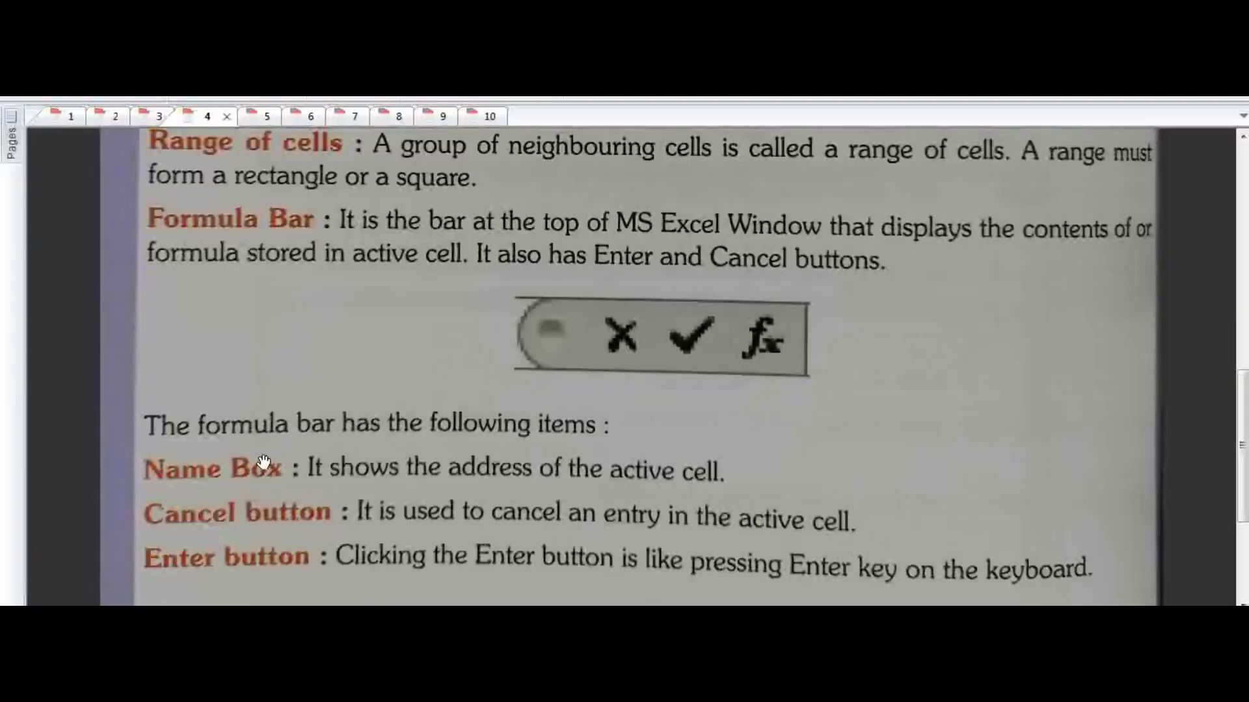
- Scroll the formula bar page down to the Factoid, then return to the Book1 worksheet
scroll(263, 463, "down", 3)
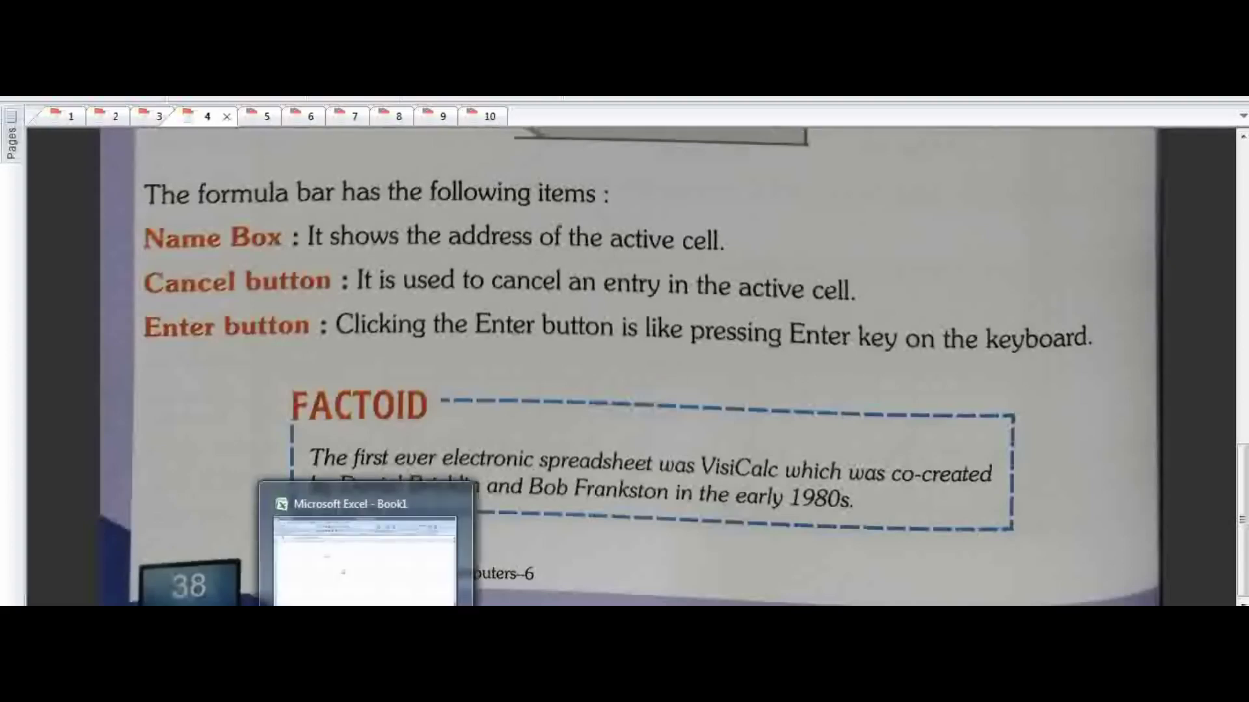
left_click(365, 544)
left_click(332, 324)
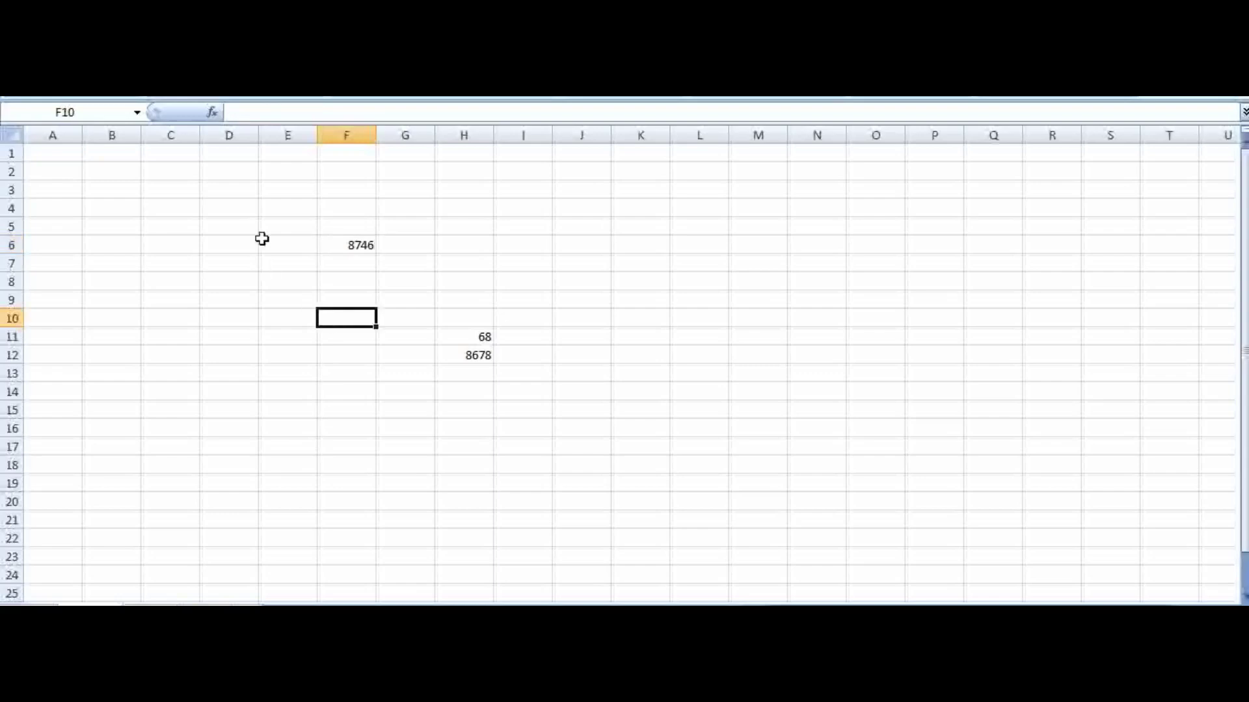
left_click(362, 244)
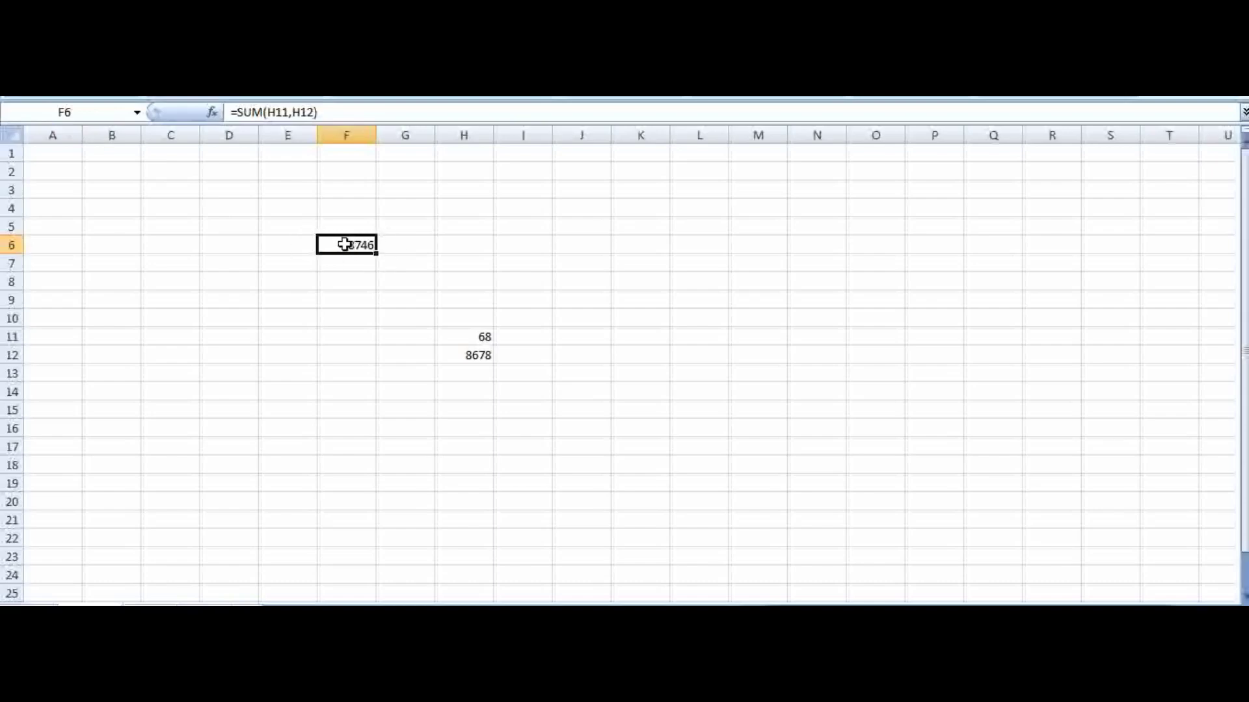
left_click(345, 316)
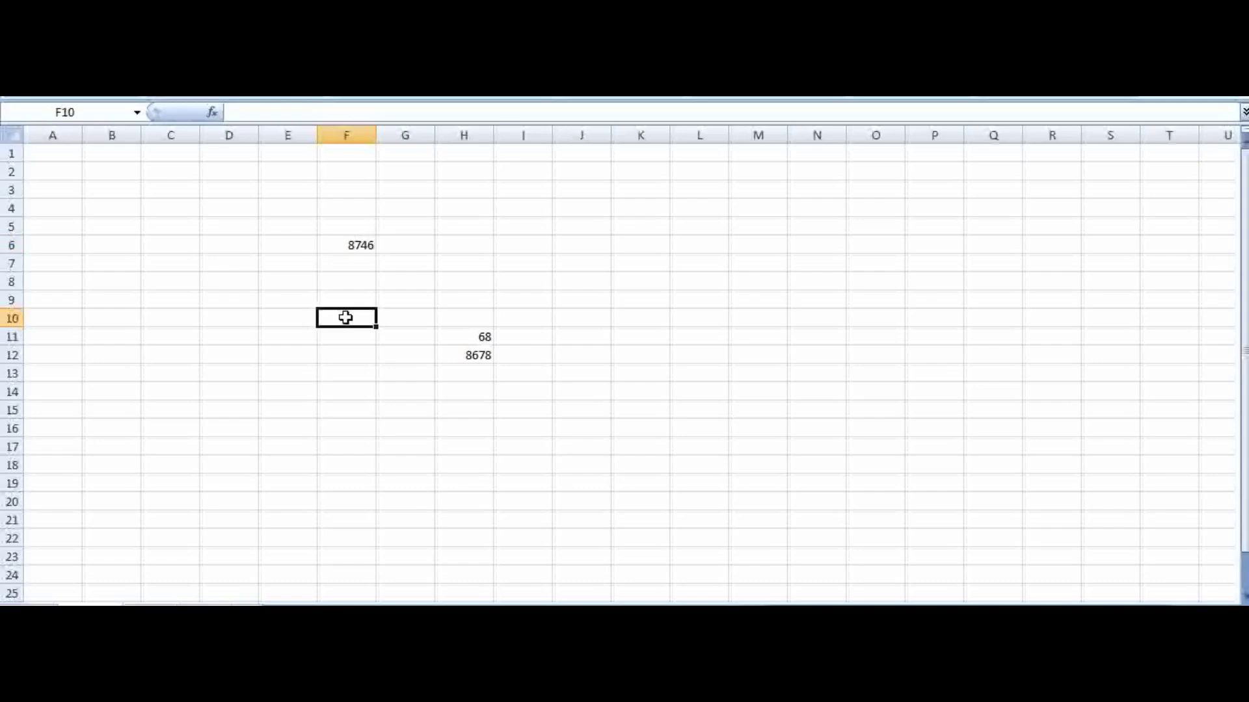
left_click(344, 261)
left_click(343, 249)
key("Down")
key("Down")
key("Down")
key("Down")
key("Down")
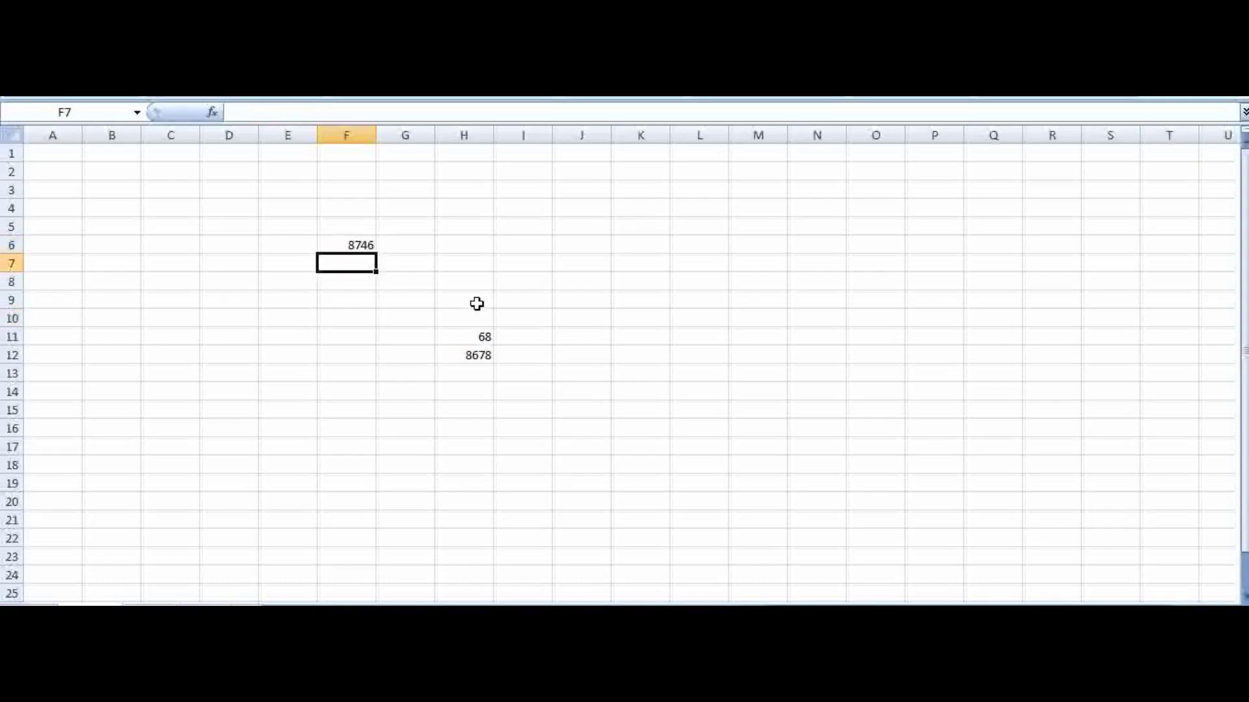
- Move down column F, then go to textbook page 5 on Types of Data
key("Down")
key("Down")
key("Down")
key("Down")
key("Down")
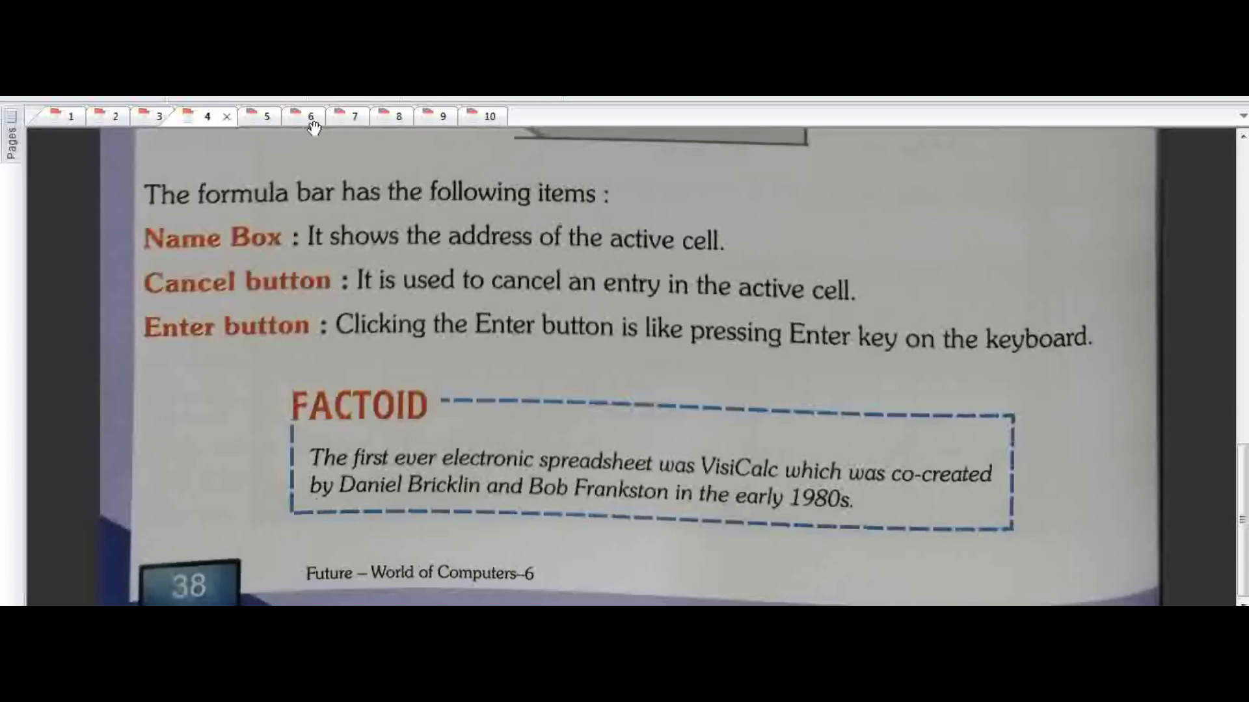
left_click(268, 115)
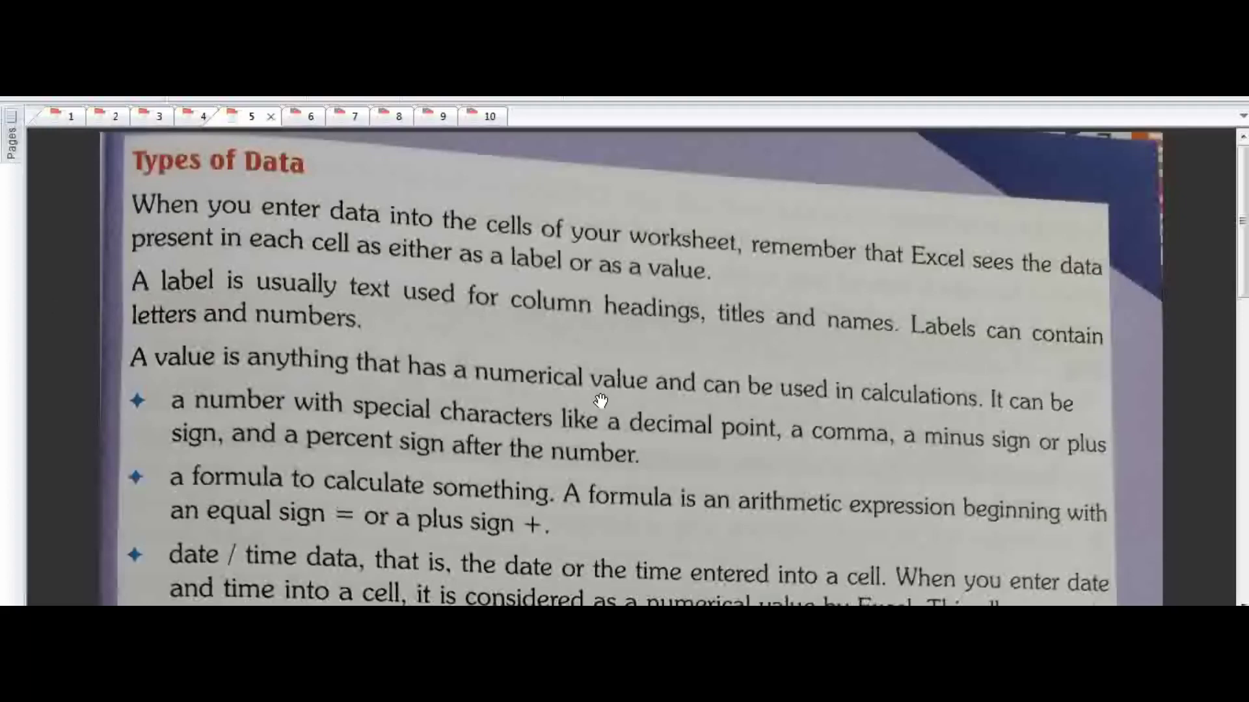
scroll(601, 407, "down", 1)
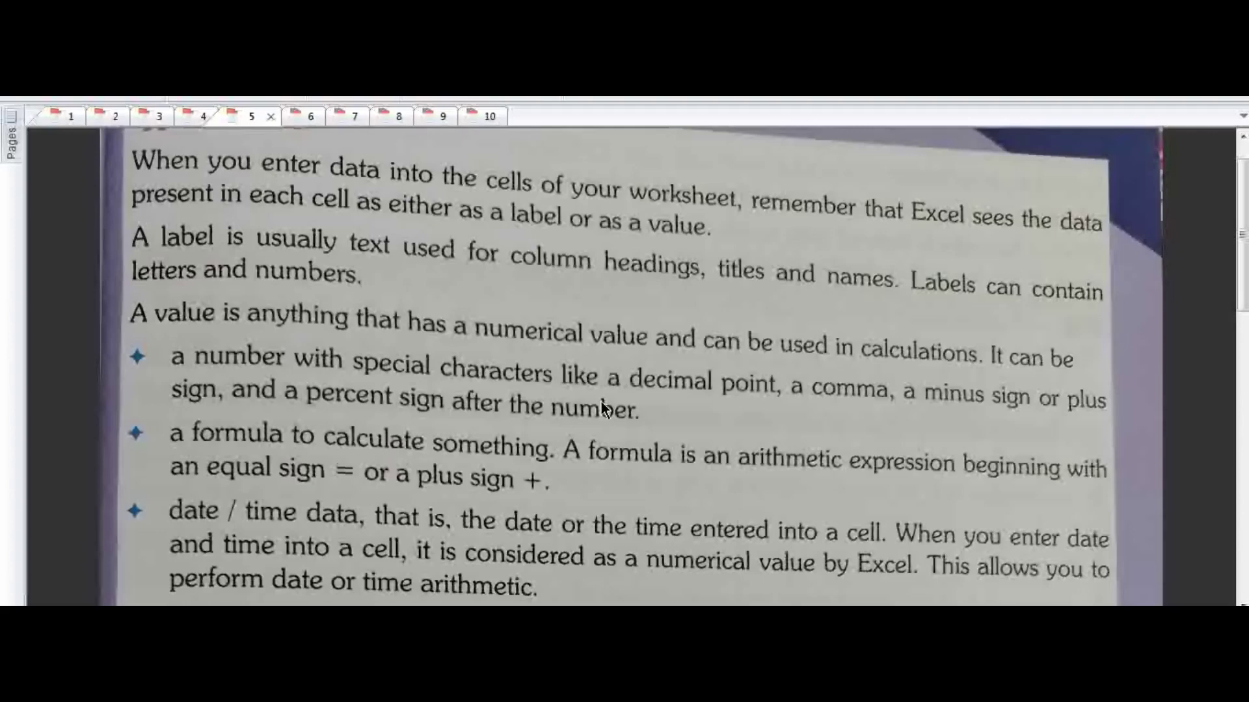
scroll(601, 400, "down", 3)
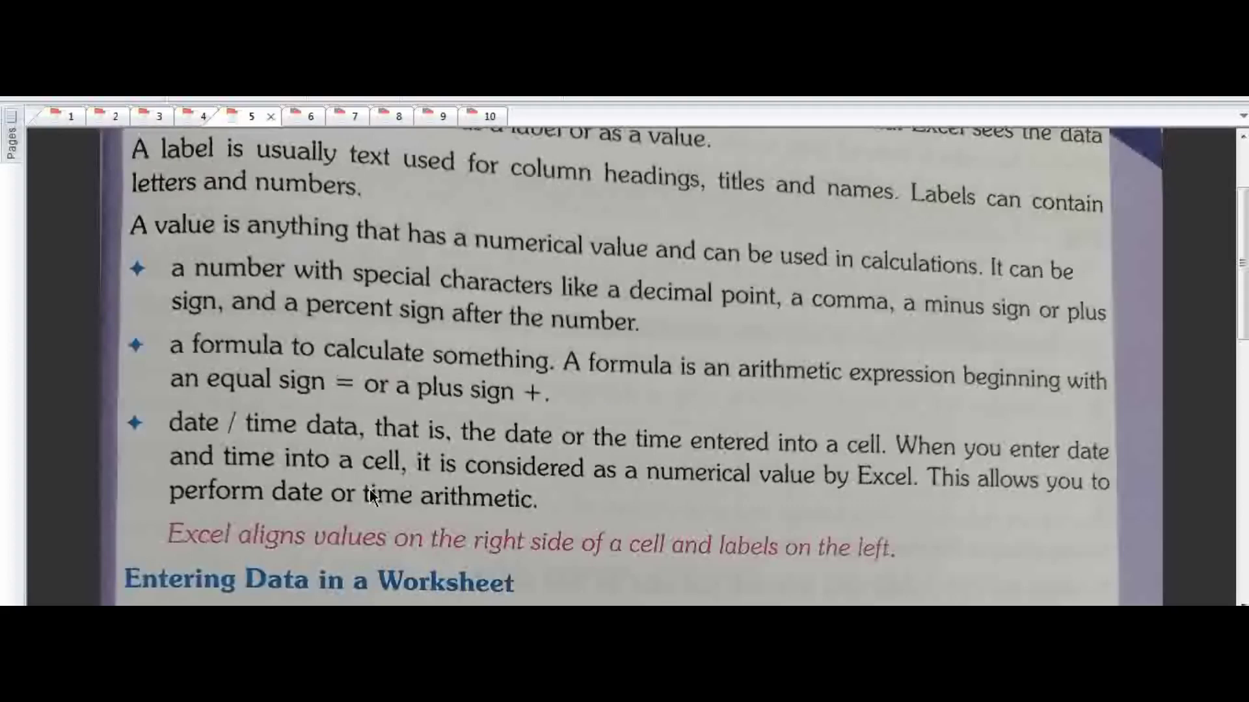
scroll(369, 490, "down", 3)
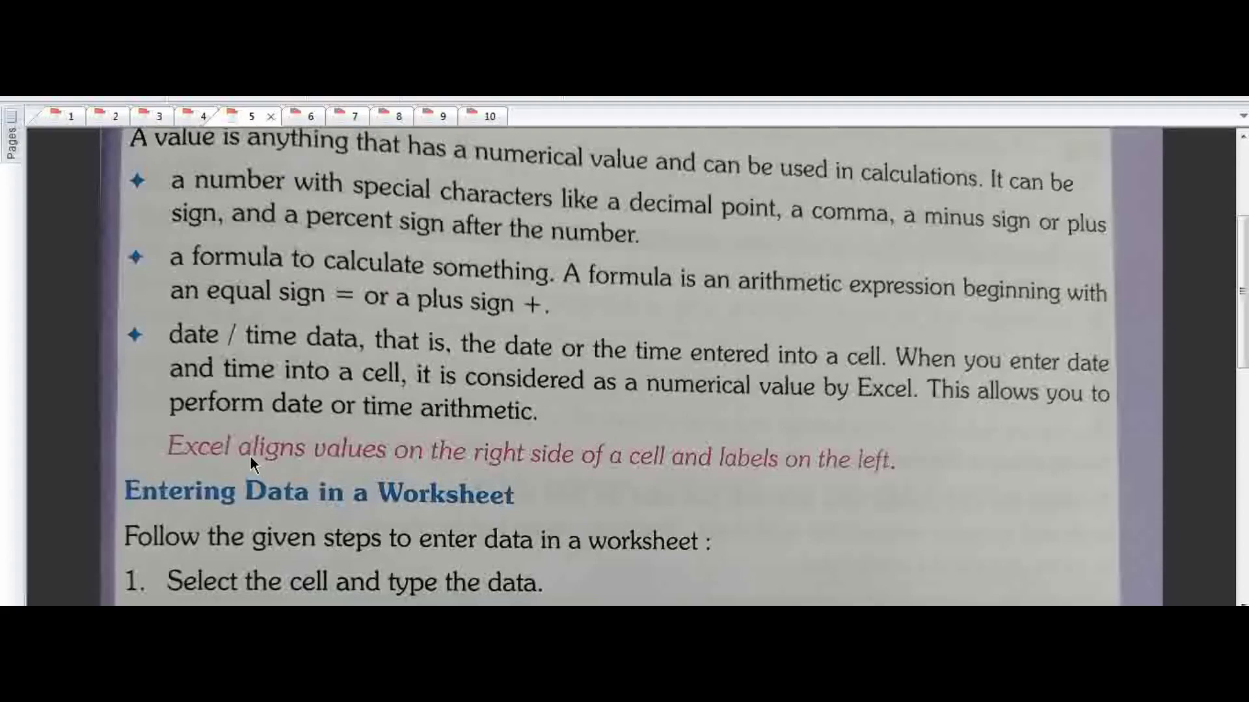
scroll(403, 408, "up", 3)
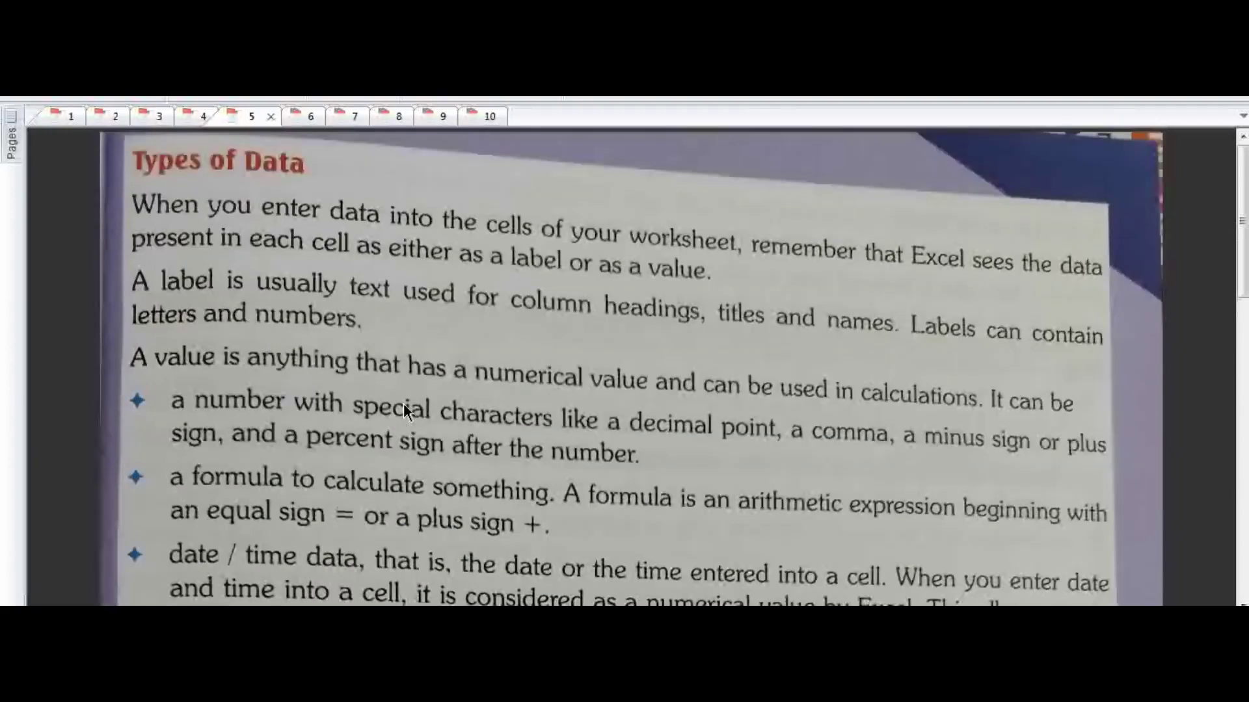
scroll(403, 409, "down", 5)
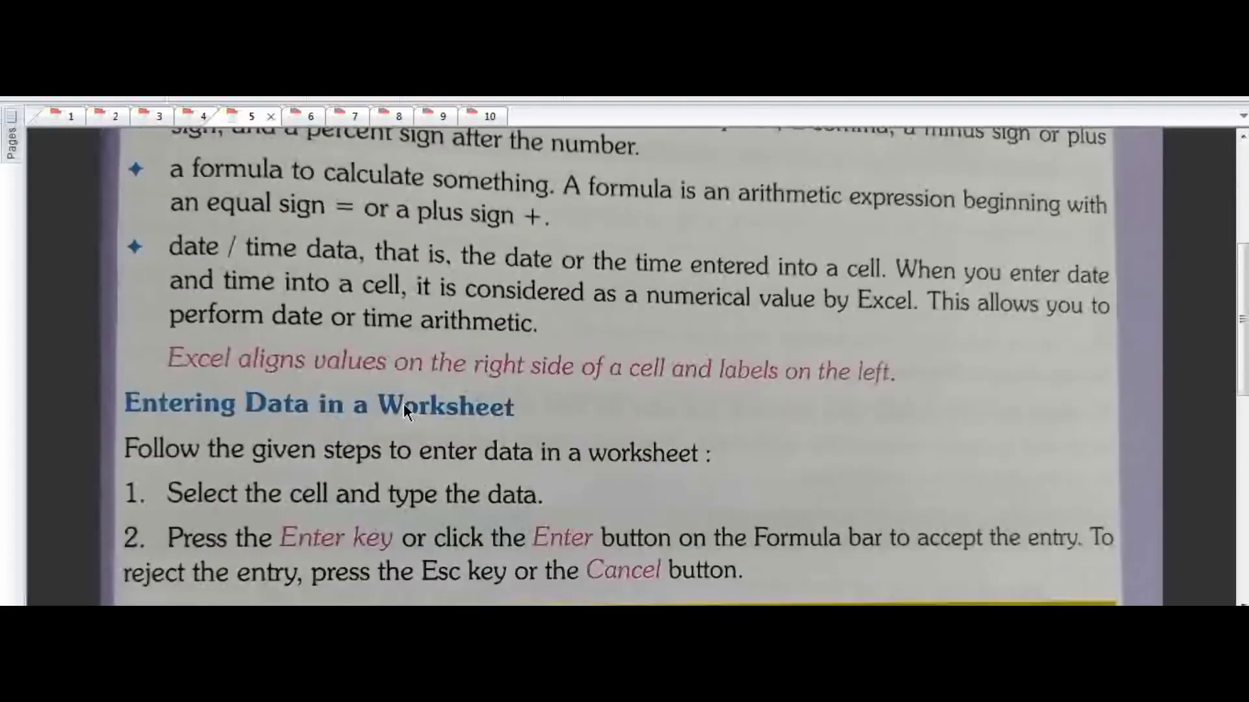